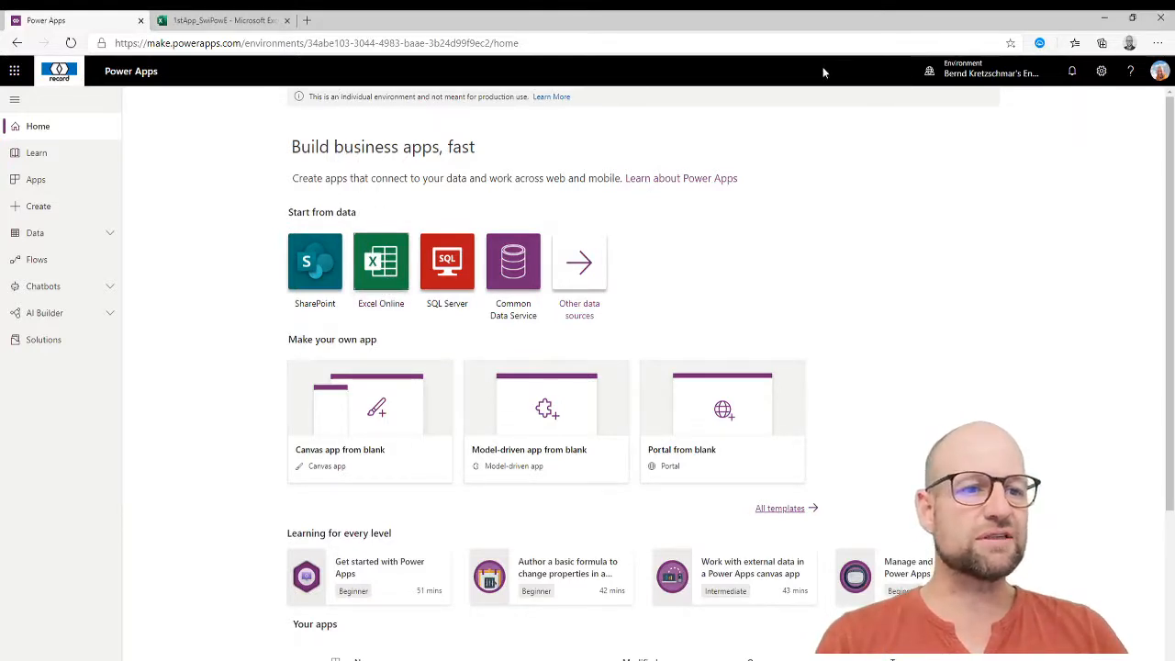
# Check the environments list, then switch to the 1stApp_SwiPowE employee spreadsheet.
pyautogui.click(991, 77)
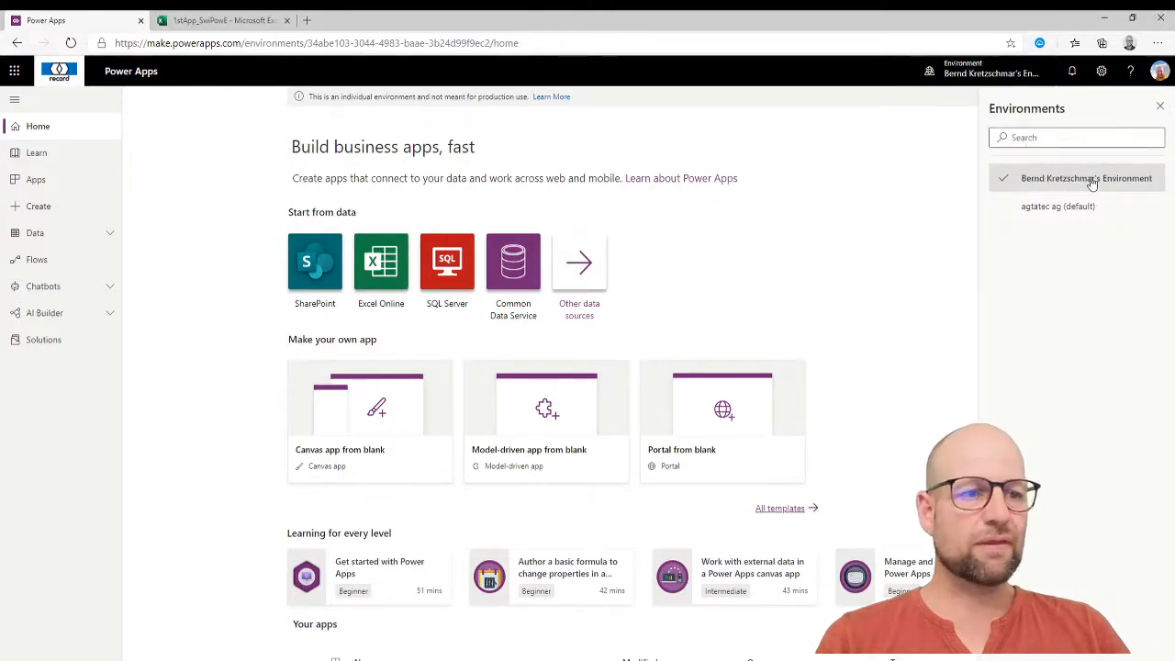
pyautogui.click(1160, 106)
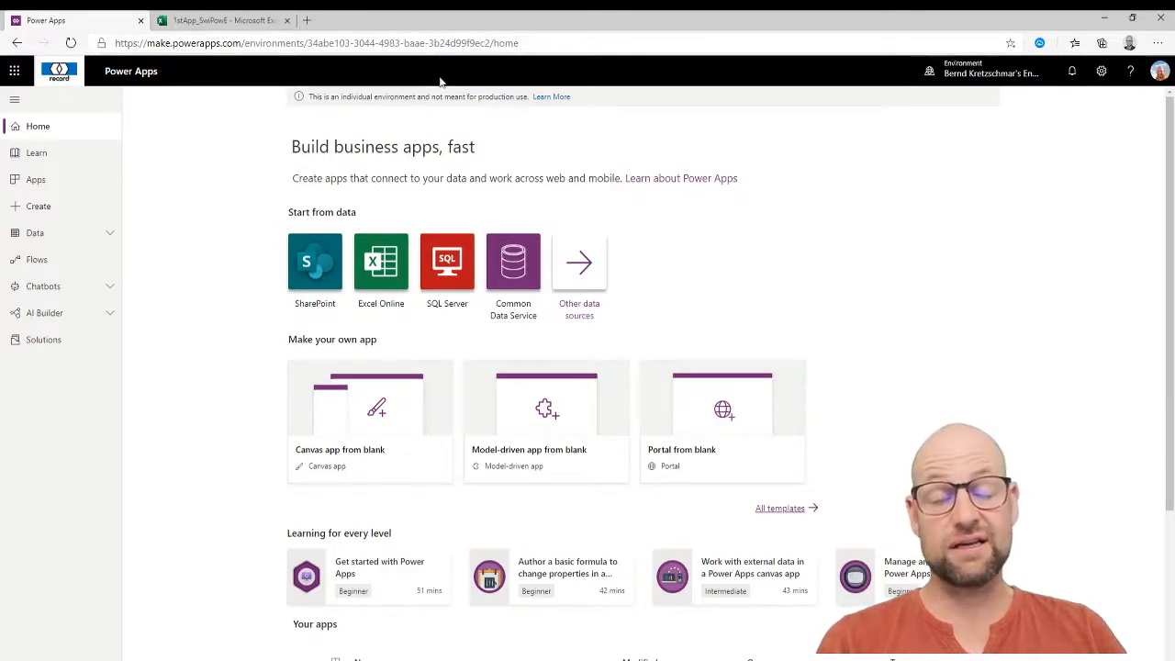
pyautogui.click(247, 25)
pyautogui.click(296, 413)
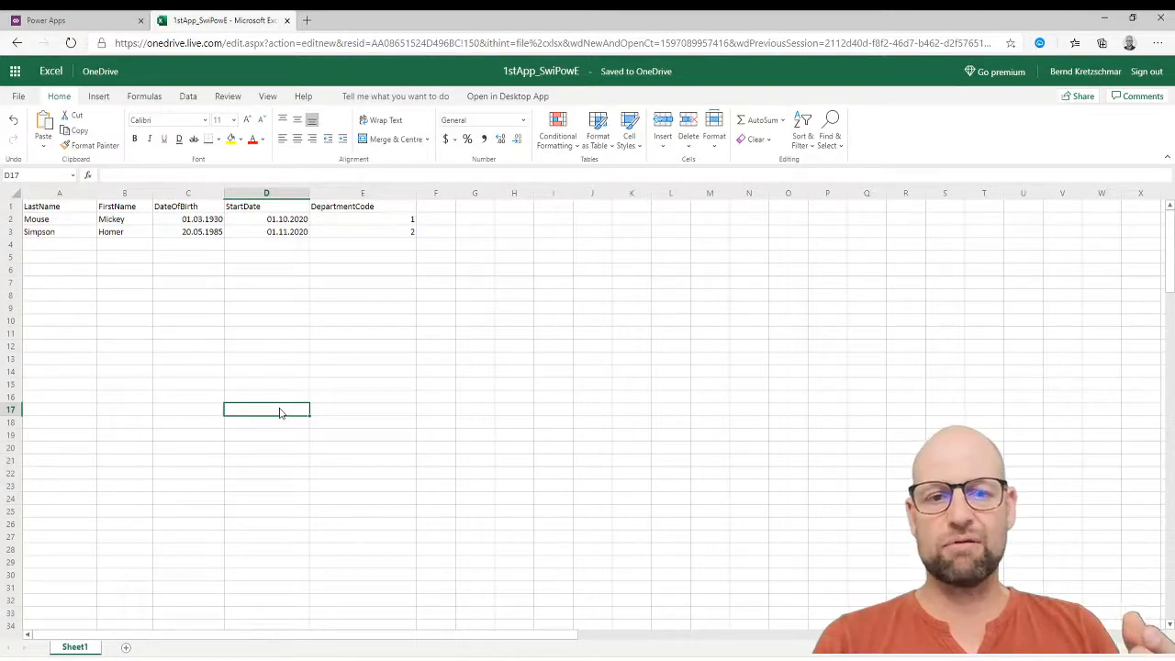
# Select the employee data block A1:E3, from LastName through DepartmentCode.
pyautogui.click(11, 207)
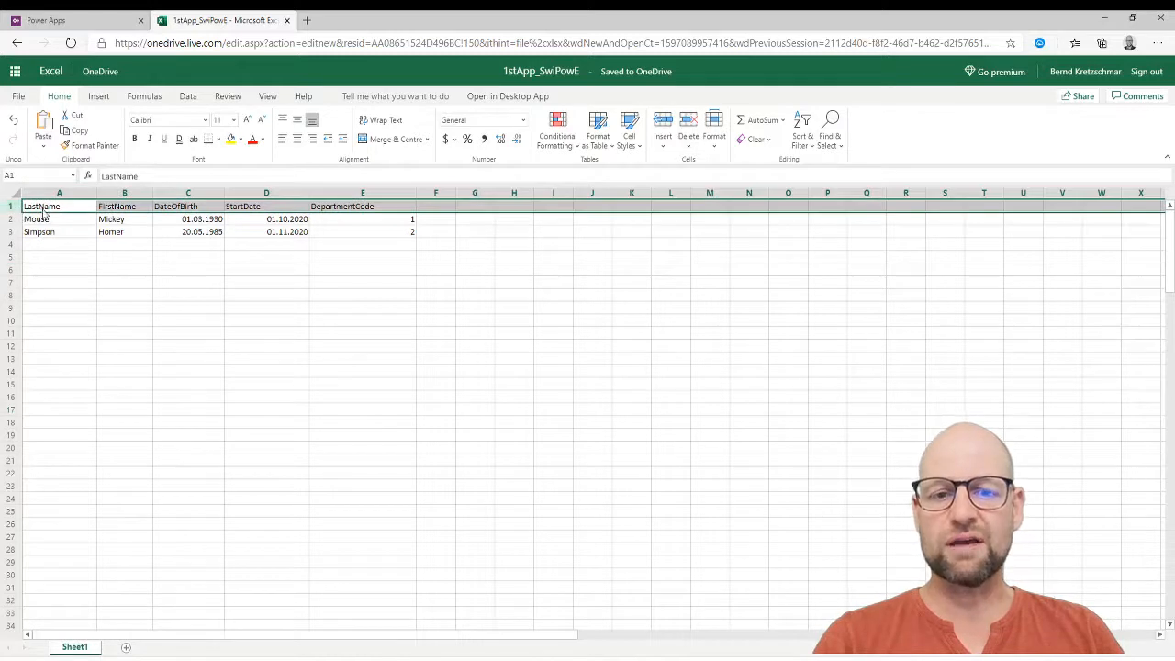
pyautogui.click(43, 210)
pyautogui.click(115, 209)
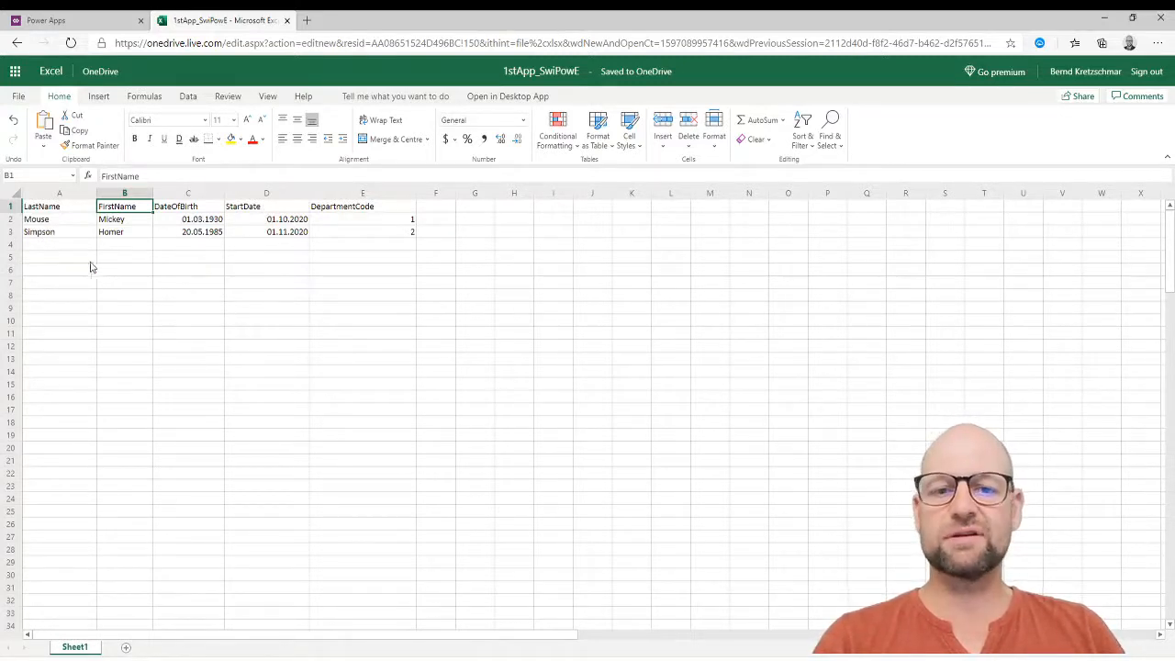
pyautogui.moveTo(52, 210); pyautogui.dragTo(378, 224)
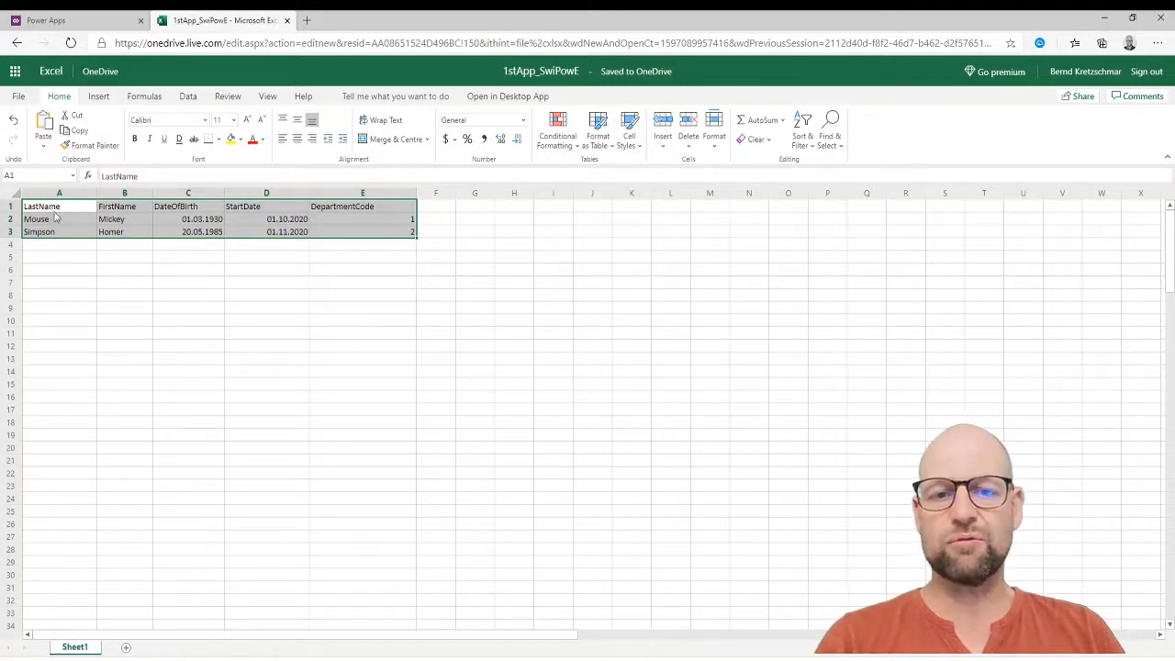
# Format A1:E3 as a table in a medium blue style with a header row.
pyautogui.click(597, 133)
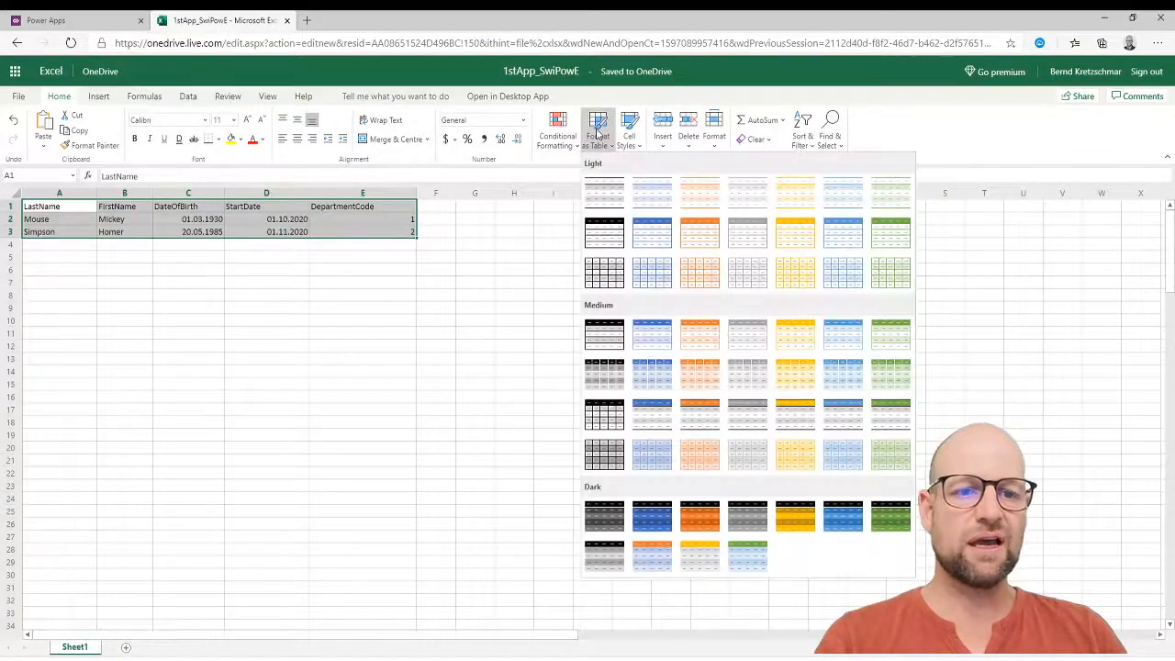
pyautogui.click(648, 340)
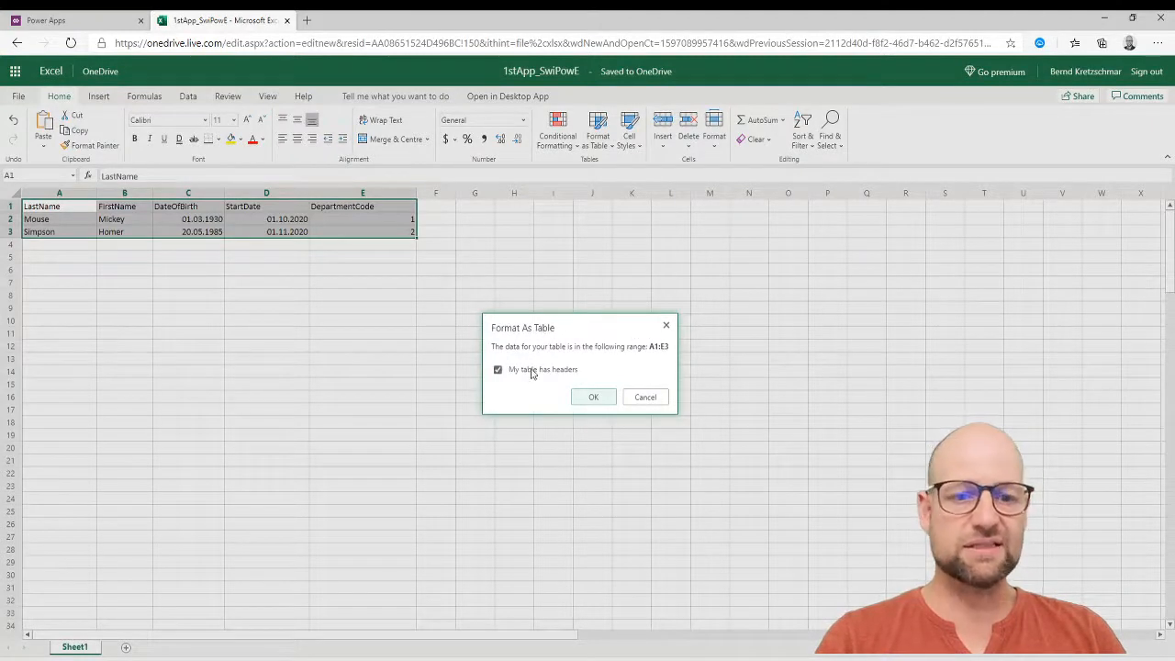
pyautogui.click(594, 398)
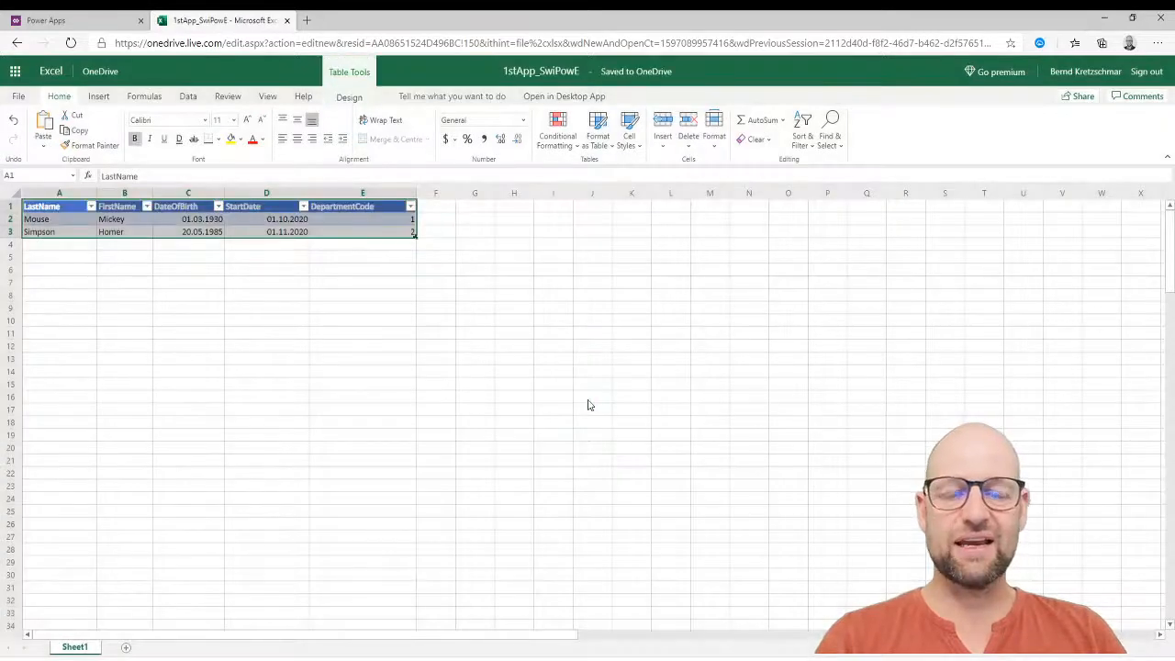
pyautogui.click(590, 401)
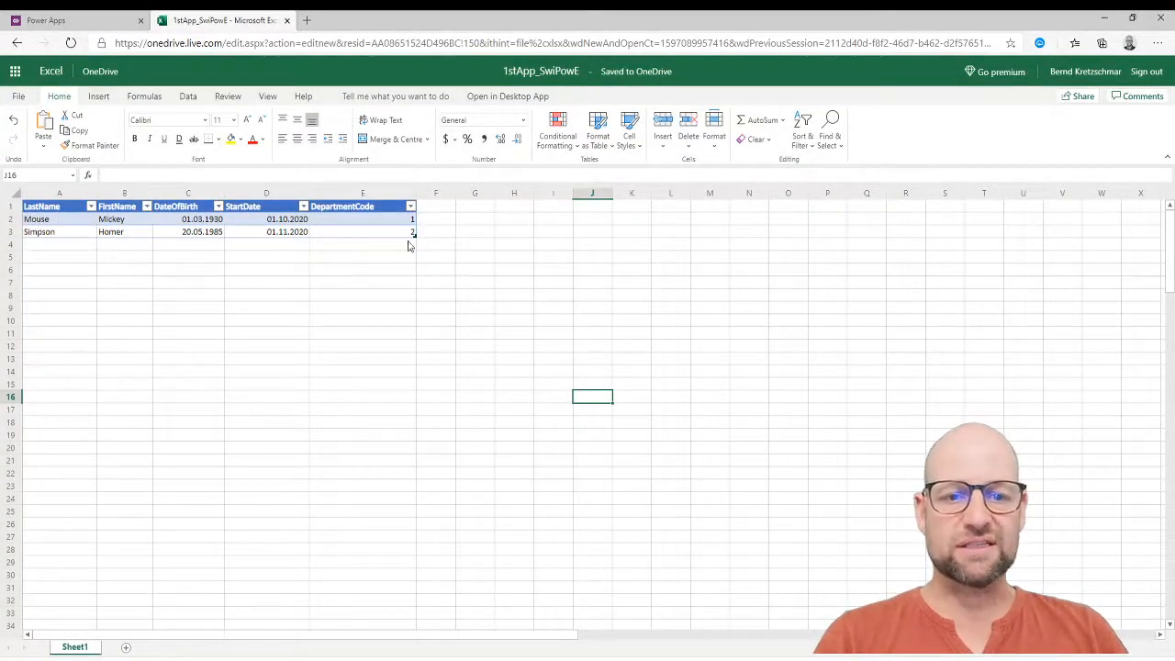
pyautogui.click(46, 245)
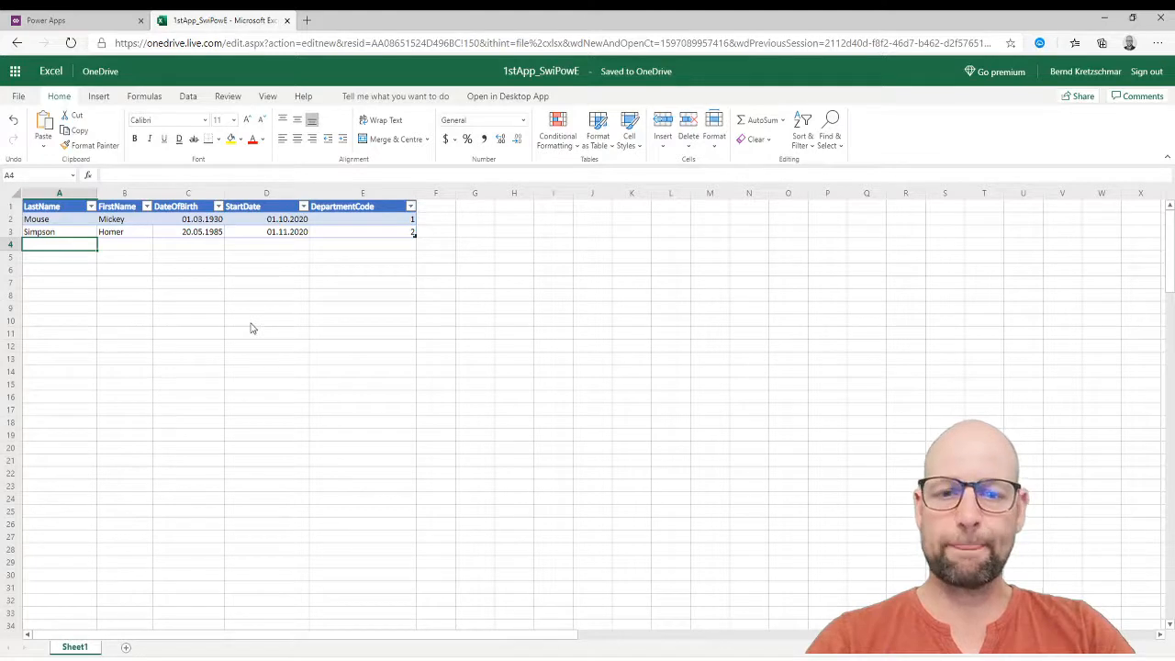
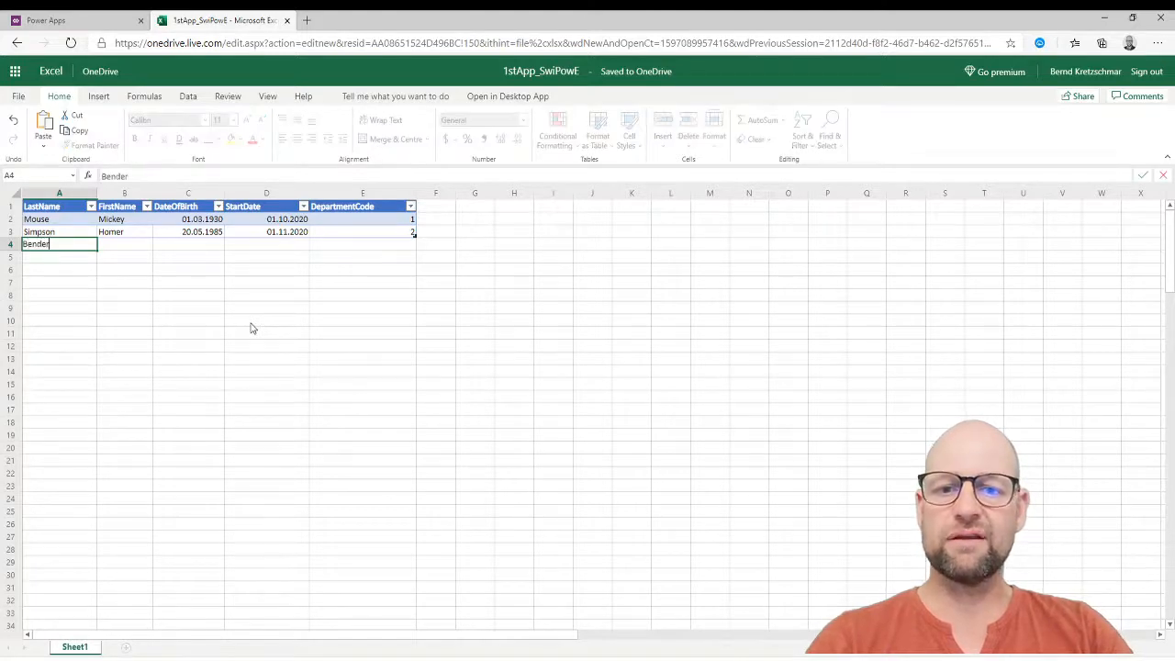
# Enter the new employee's last and first name in row 4, with birth date 01.10.2000.
pyautogui.press('Tab')
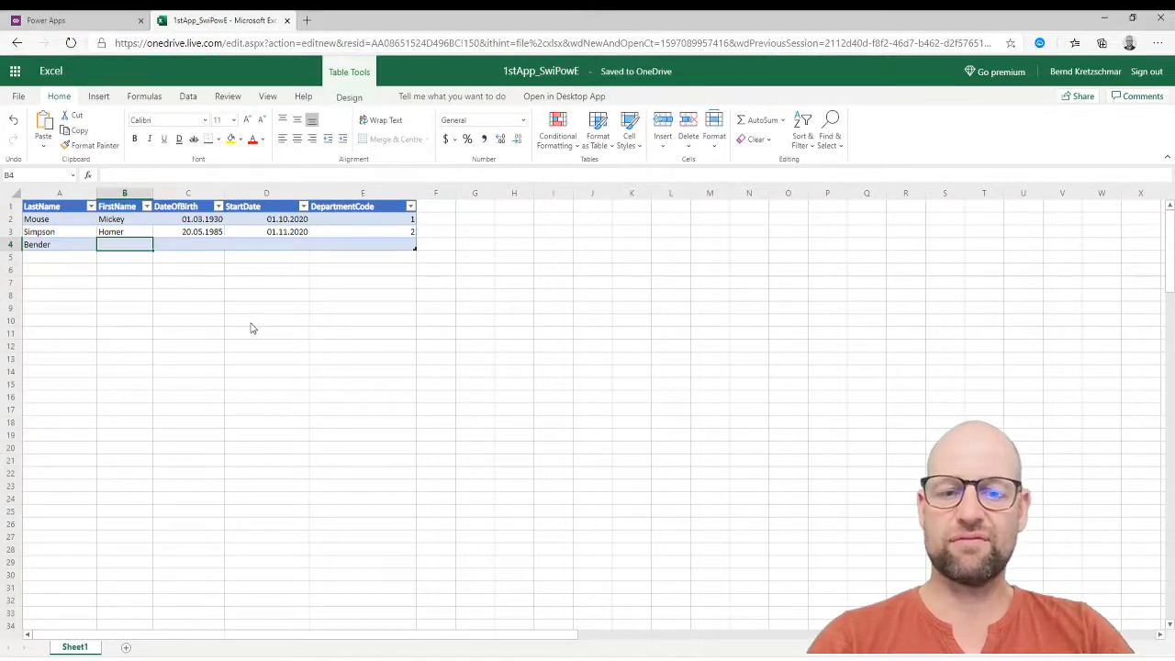
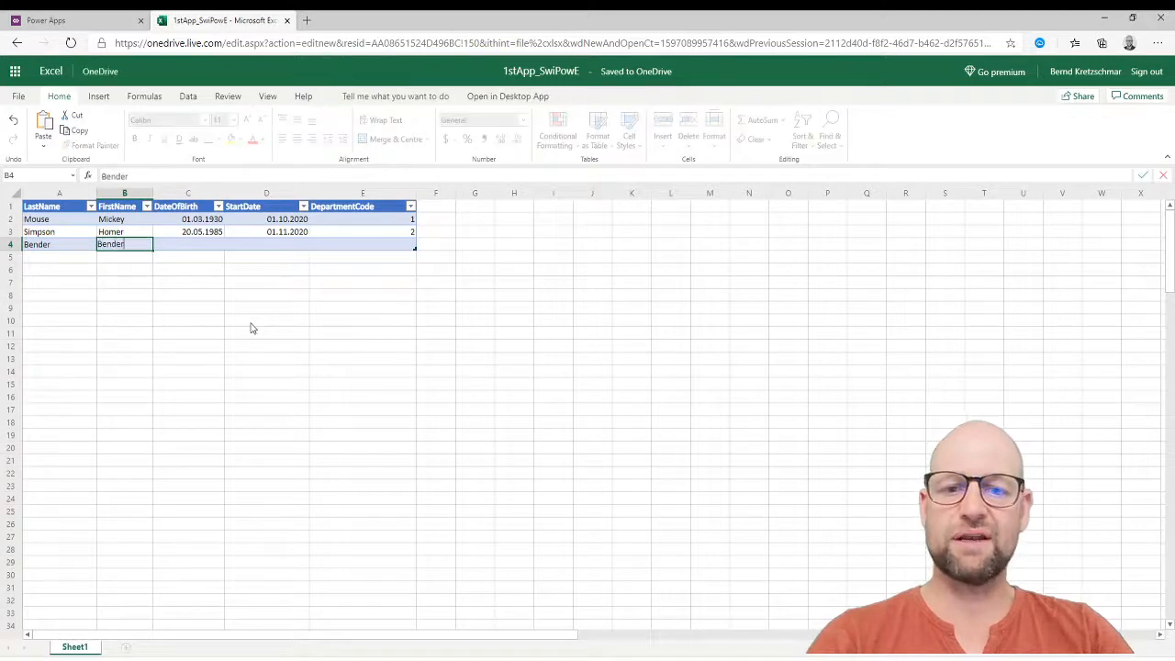
pyautogui.press('Tab')
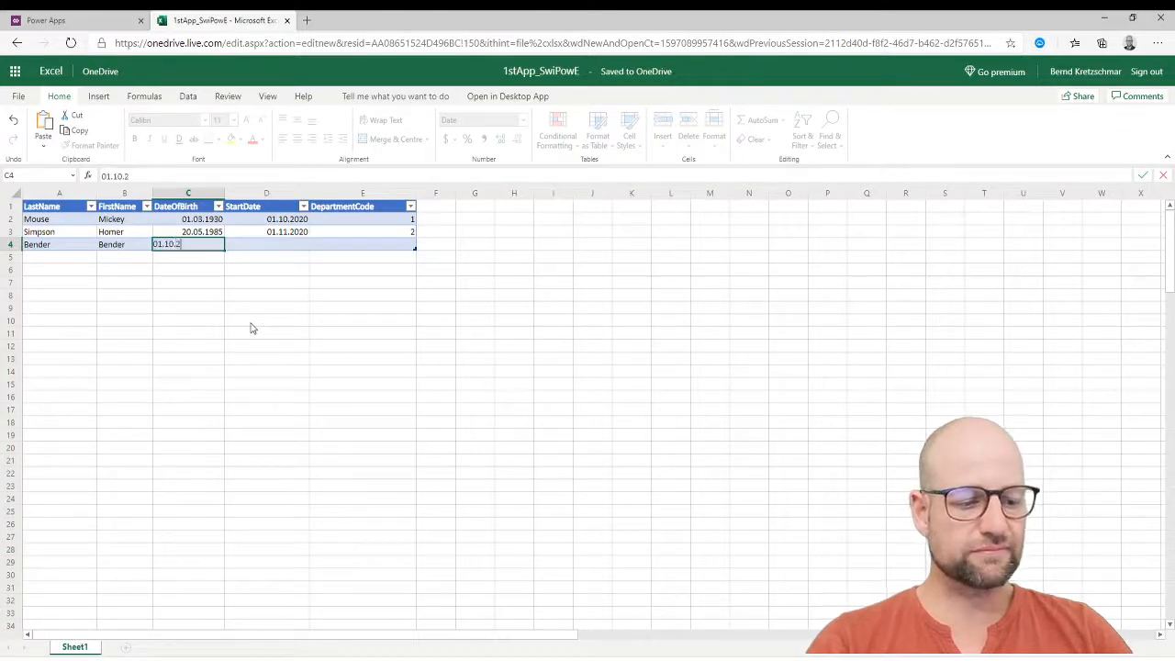
pyautogui.press('Tab')
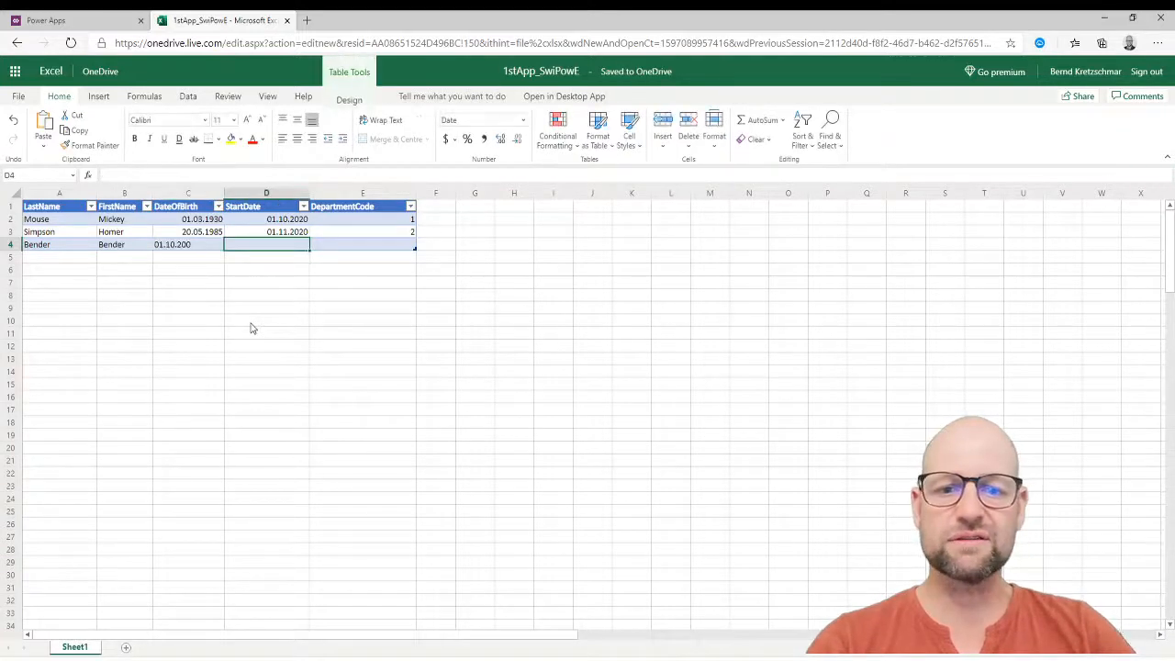
pyautogui.hotkey('shift', 'Tab')
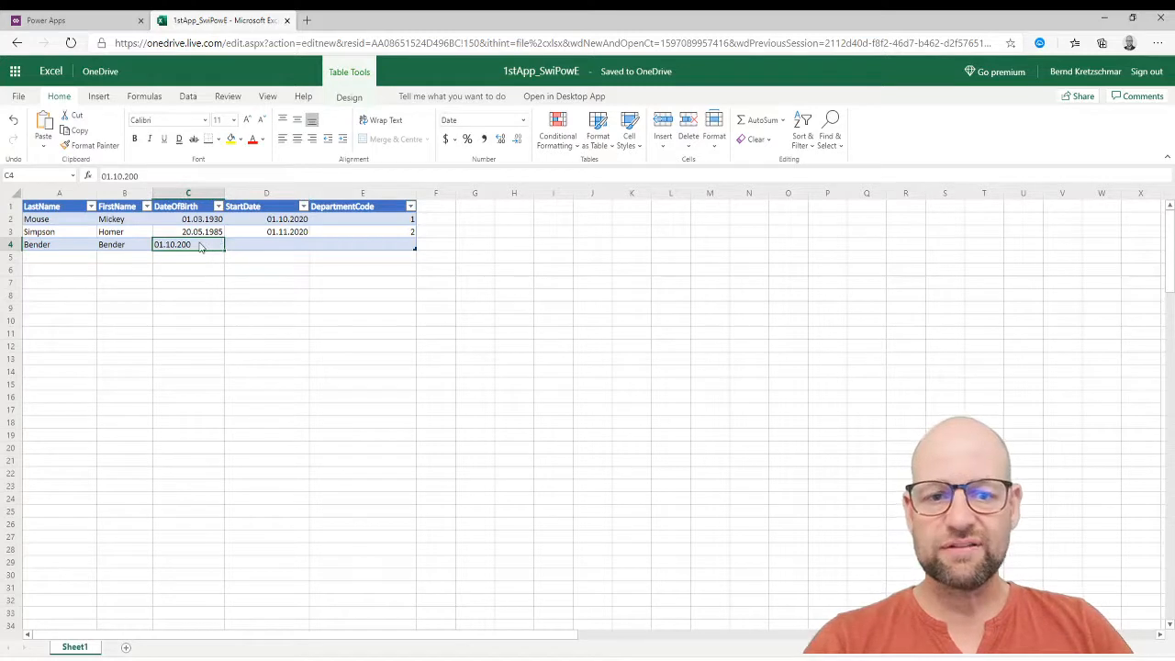
pyautogui.click(168, 168)
pyautogui.write('0')
pyautogui.press('Tab')
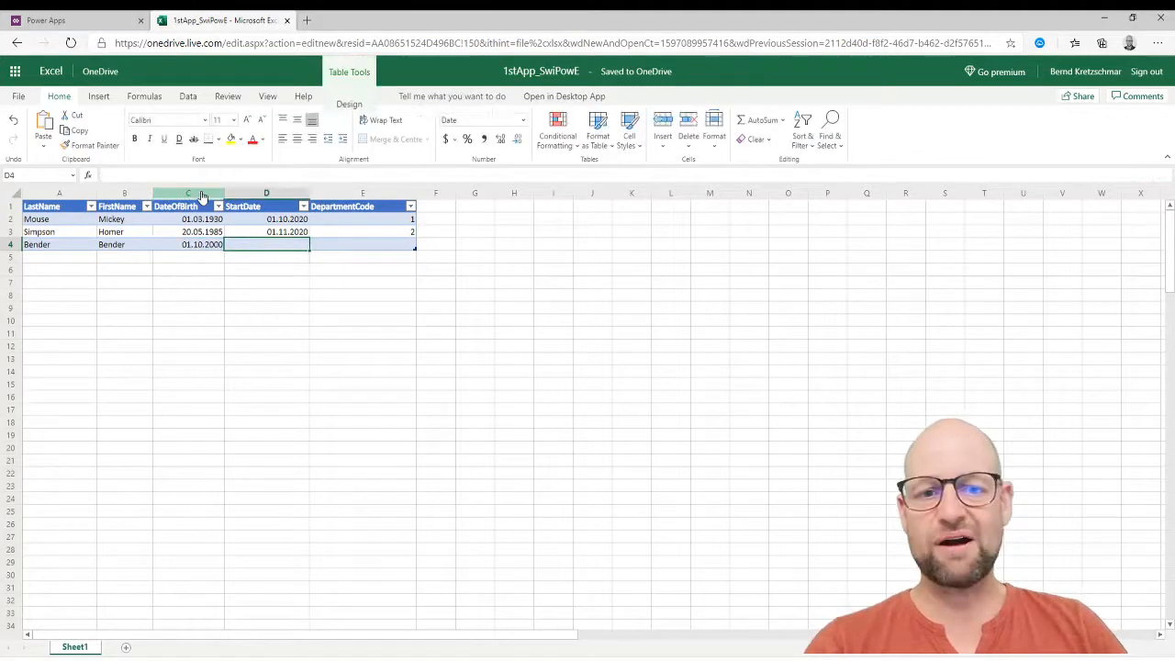
pyautogui.click(330, 384)
# Enter start date 01.12.2020 for the new employee and review the row.
pyautogui.click(280, 246)
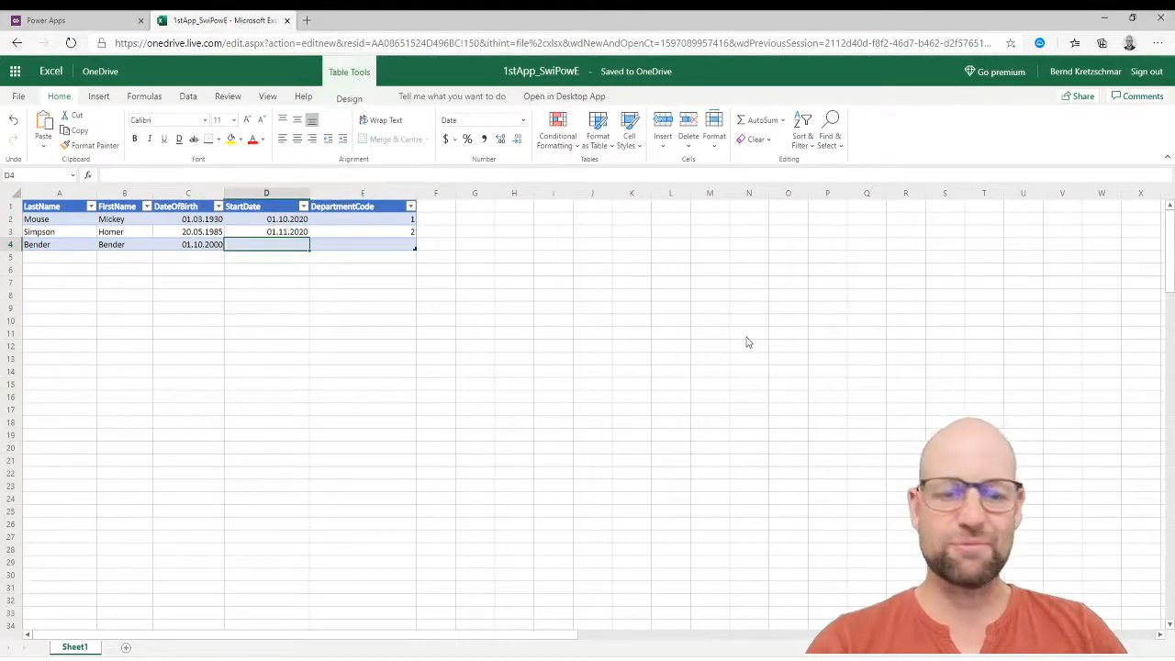
pyautogui.write('01.')
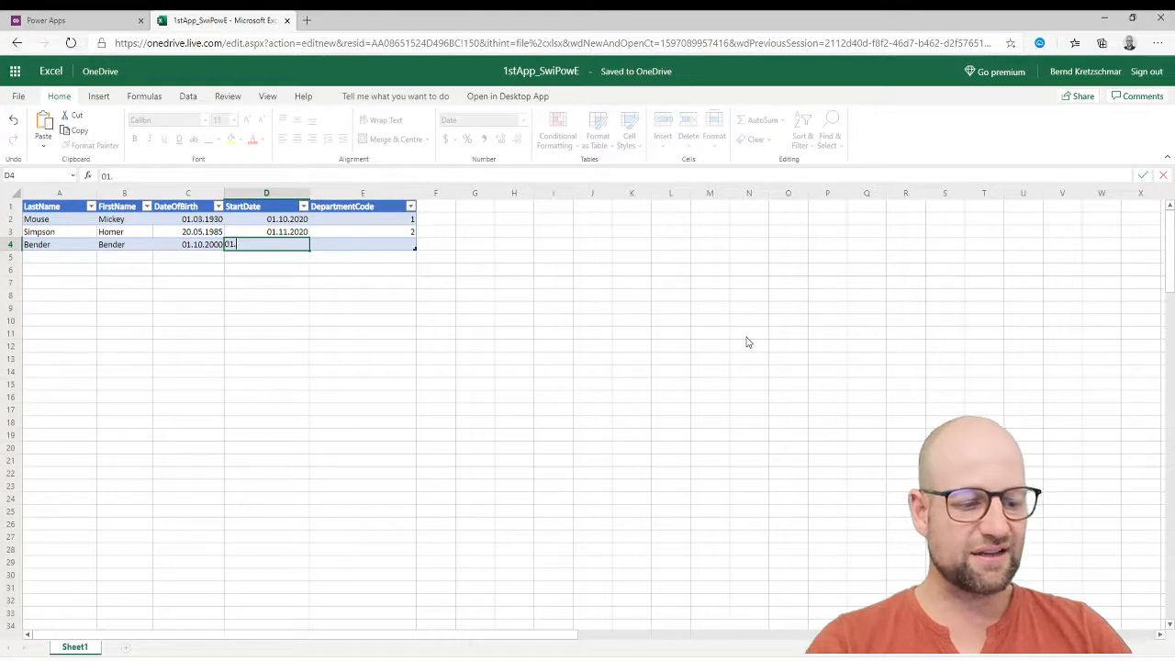
pyautogui.write('12.2020')
pyautogui.press('Tab')
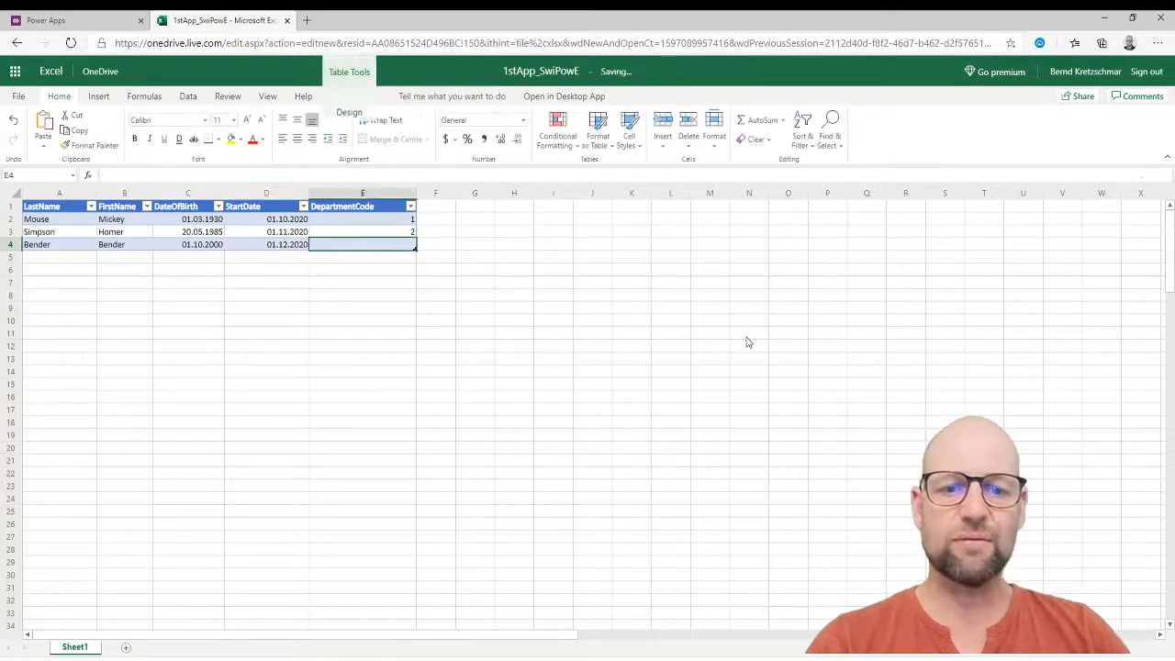
pyautogui.click(829, 396)
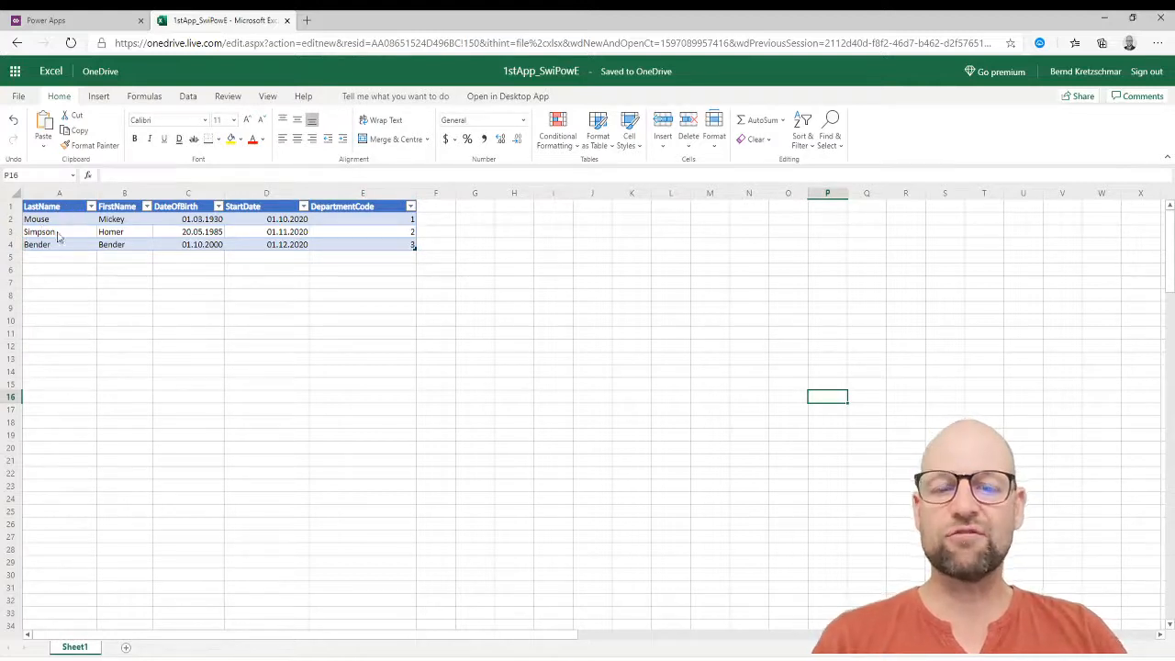
pyautogui.click(257, 318)
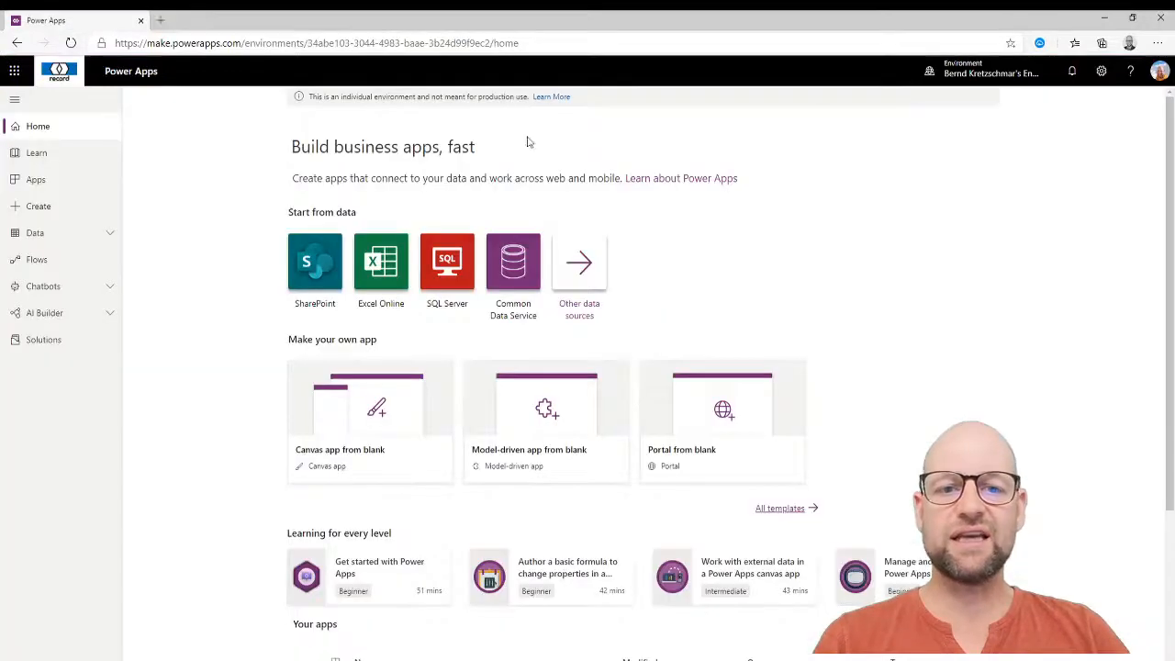
# Close the Excel tab and choose the Excel Online tile under Start from data.
pyautogui.click(287, 20)
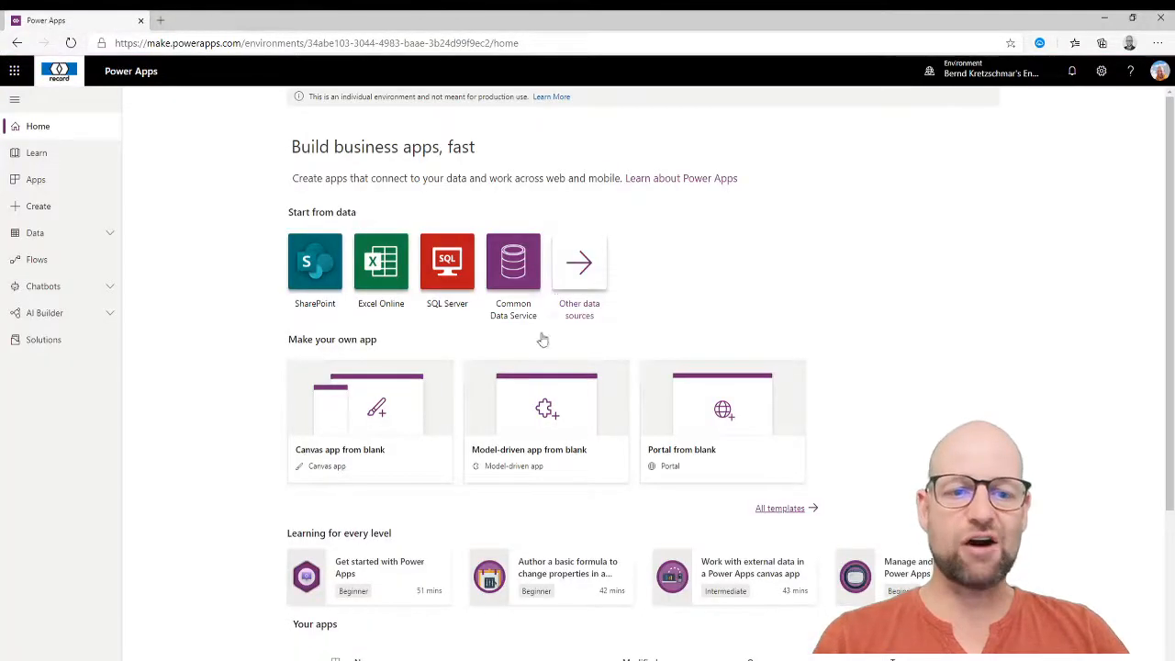
pyautogui.click(374, 266)
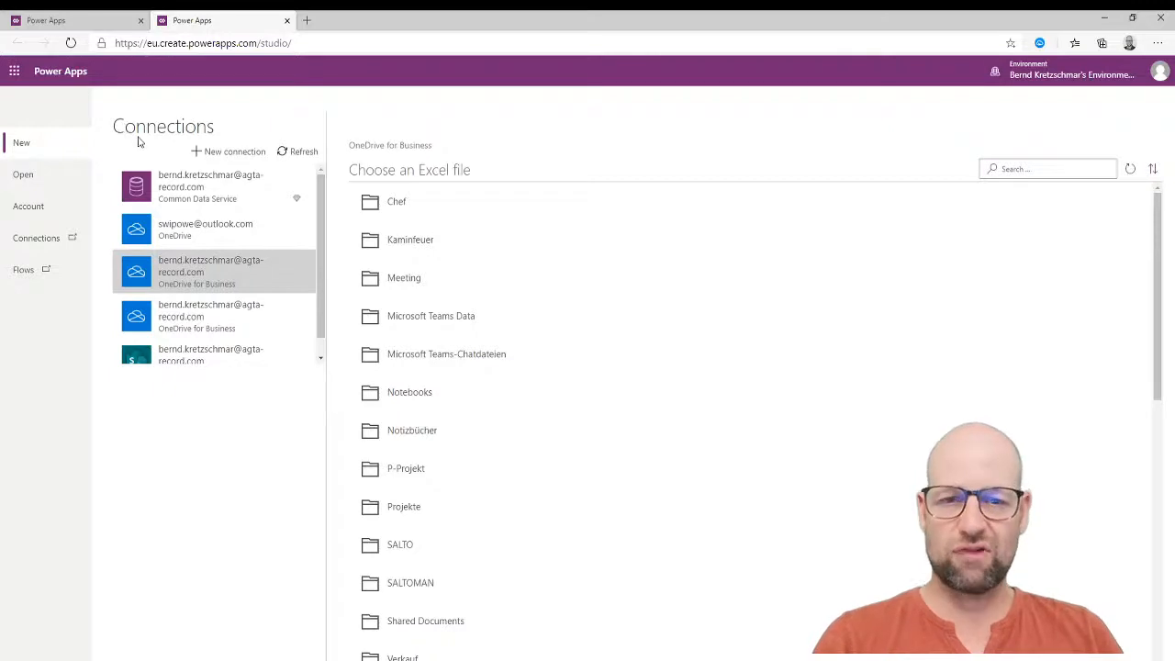
# Connect Table1 from 1stApp_SwiPowE.xlsx through the existing OneDrive connection to build the app.
pyautogui.click(236, 156)
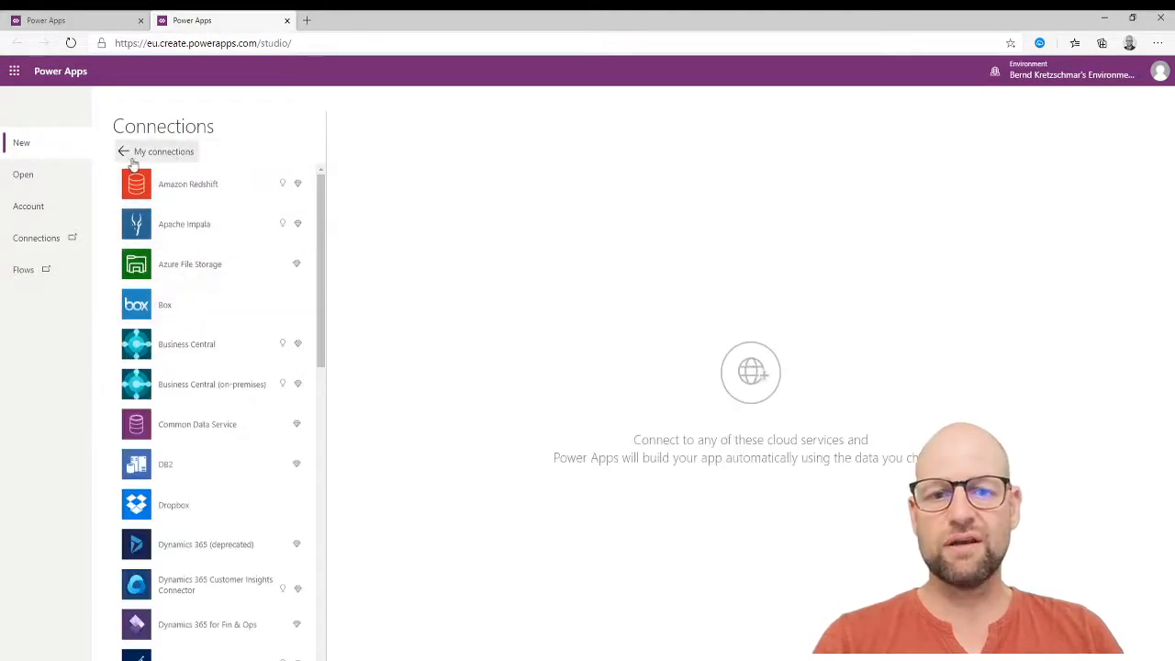
pyautogui.scroll(-6, 196, 289)
pyautogui.scroll(6, 210, 309)
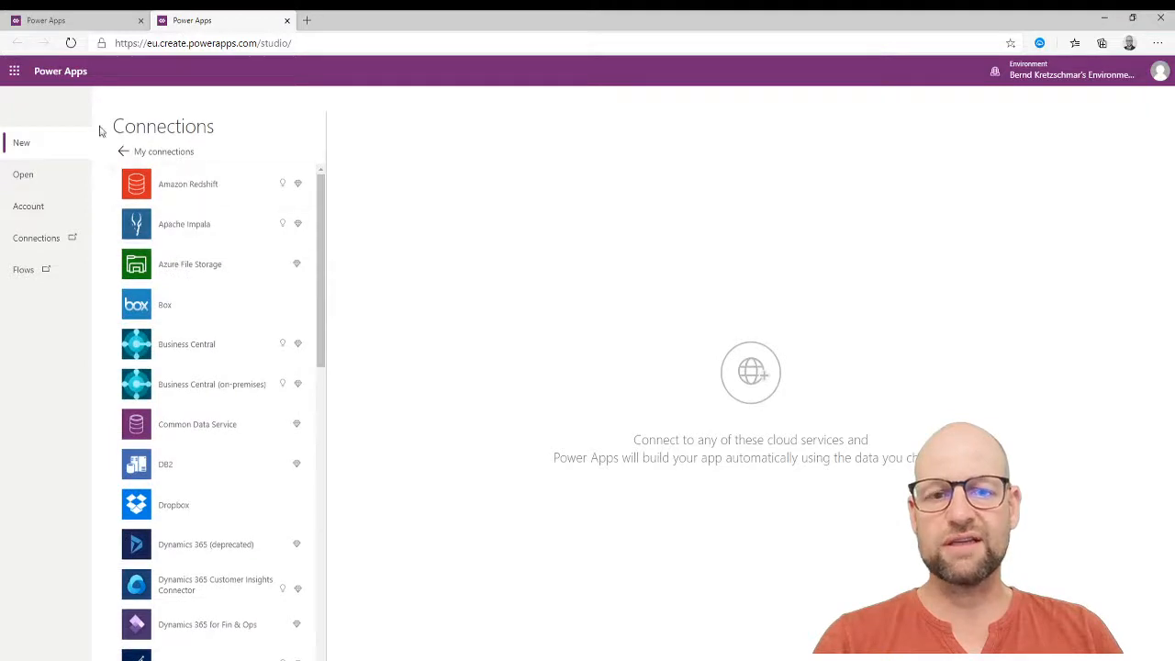
pyautogui.click(129, 152)
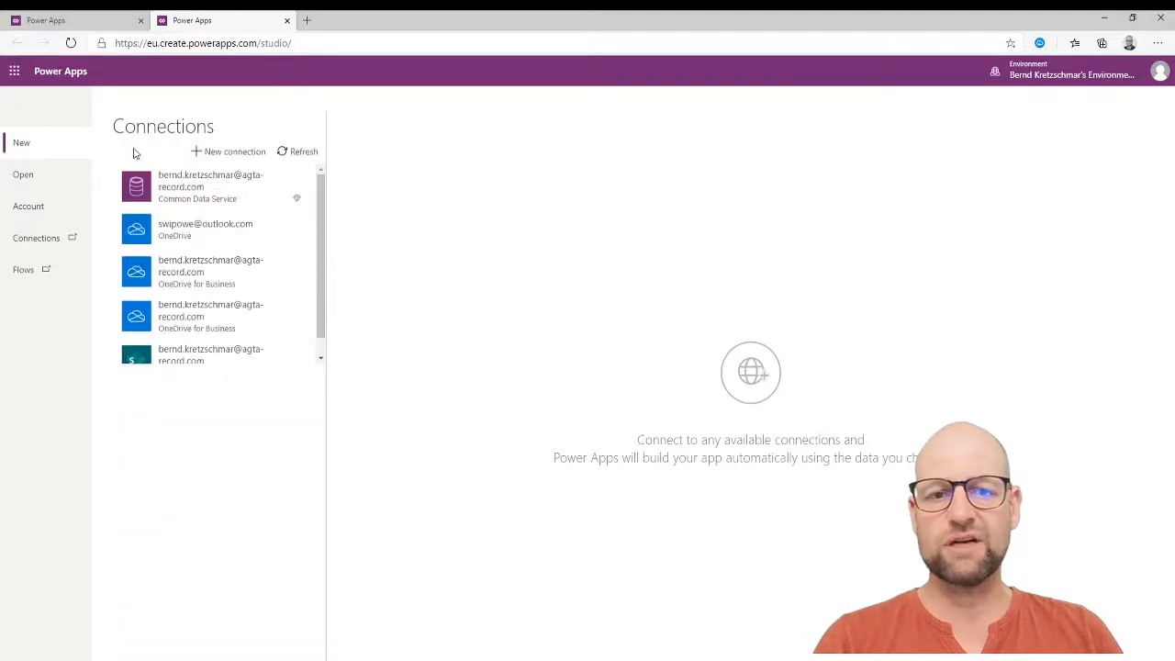
pyautogui.click(219, 230)
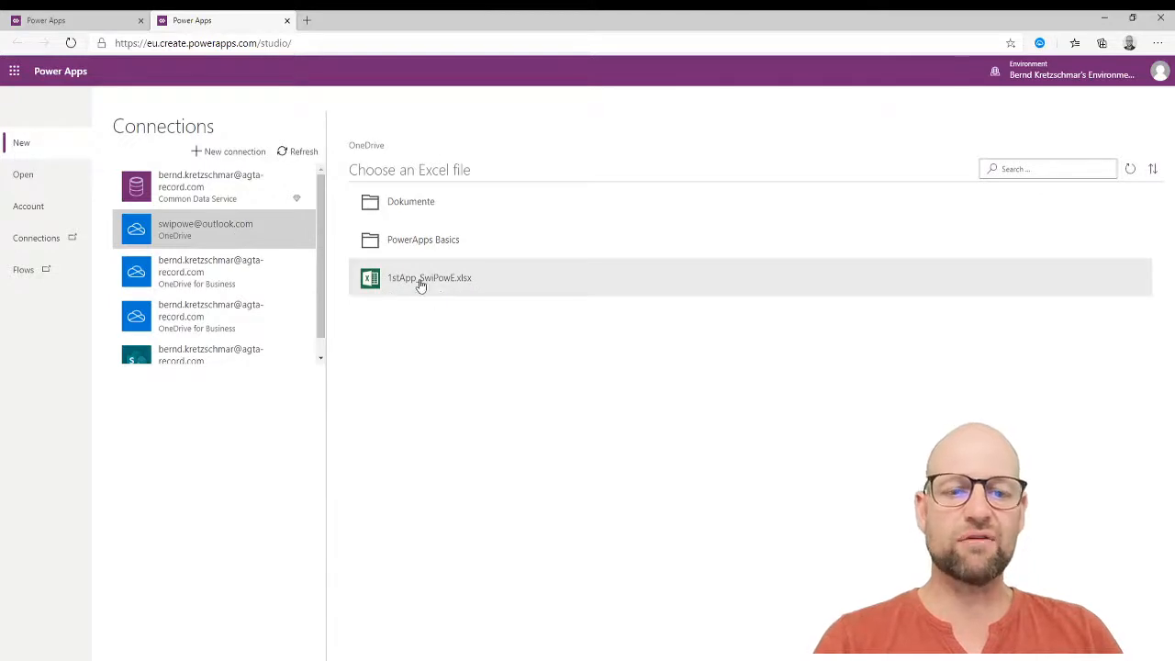
pyautogui.click(420, 284)
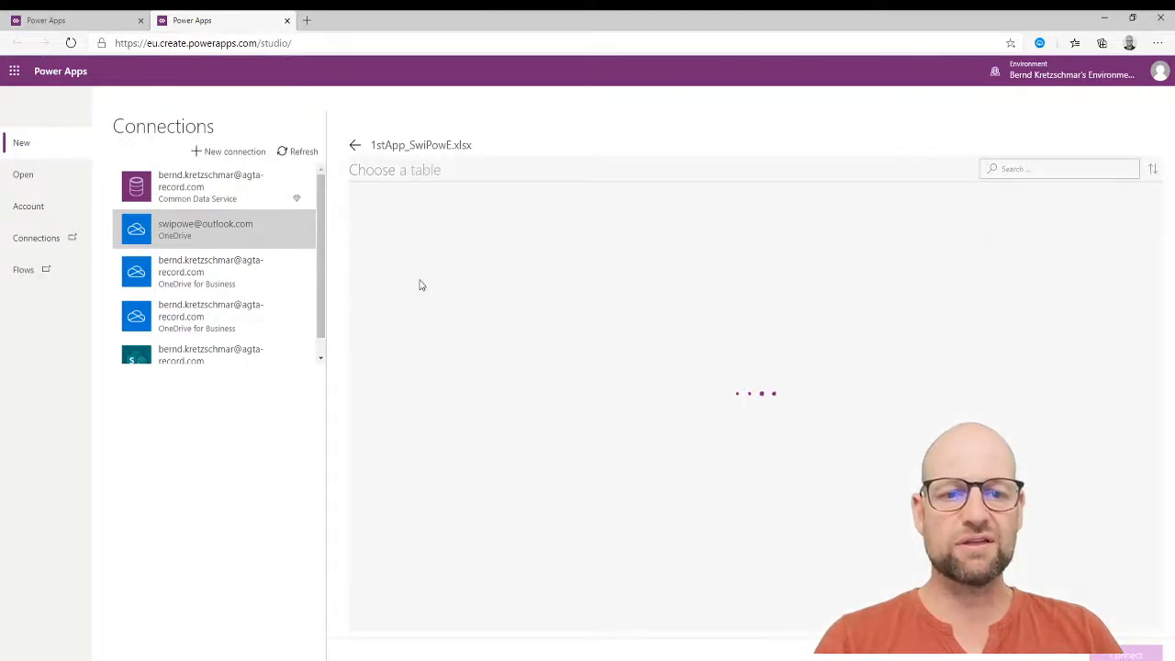
pyautogui.click(402, 211)
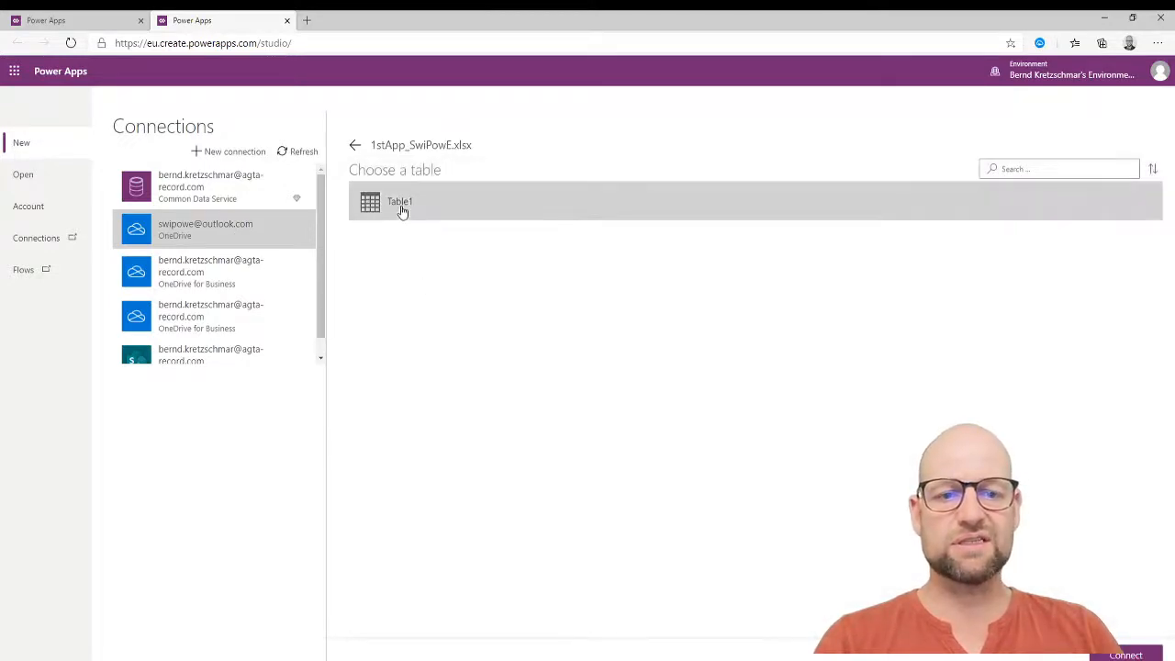
pyautogui.click(1125, 655)
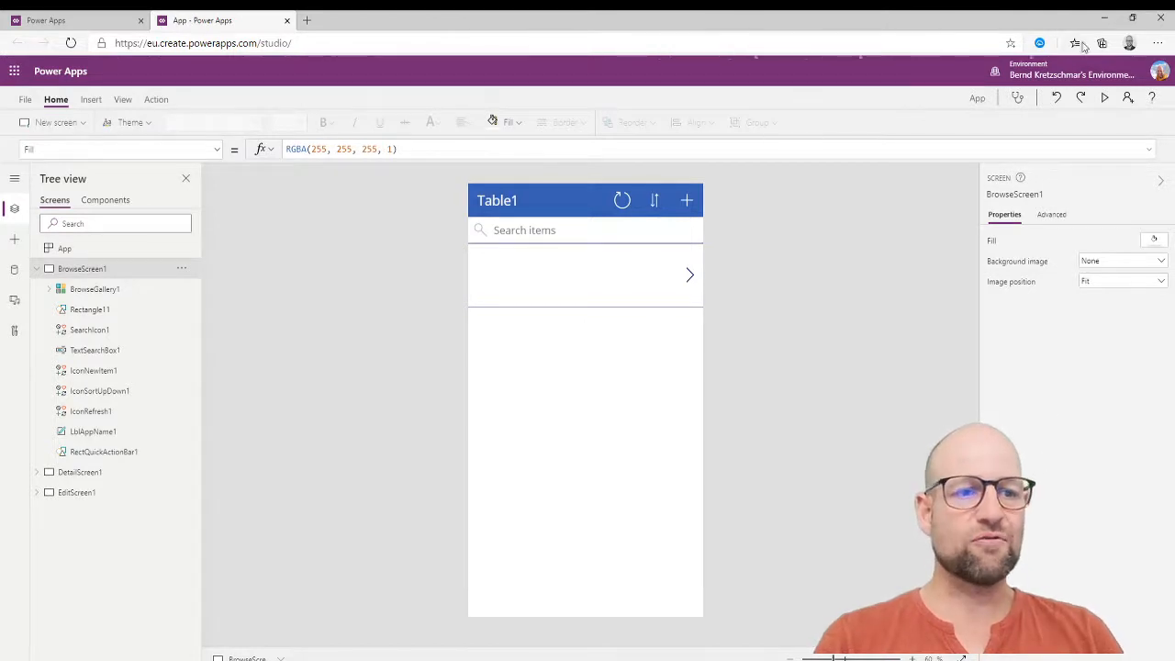
# Check BrowseGallery1's Items formula, then run the app in preview.
pyautogui.click(569, 314)
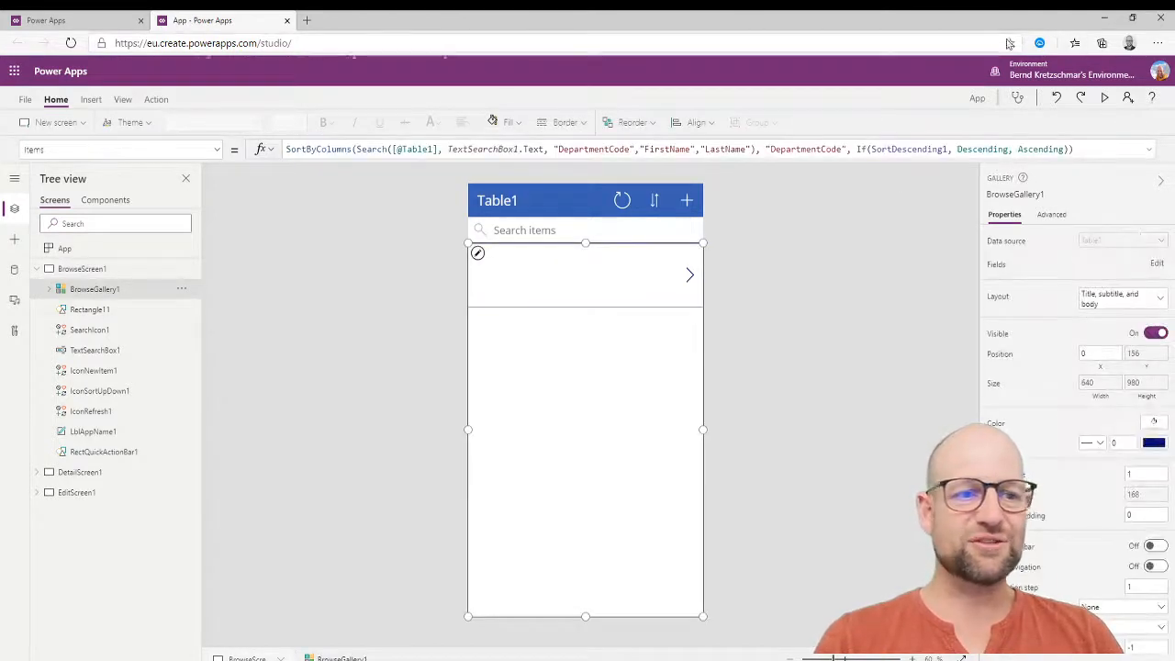
pyautogui.click(1104, 98)
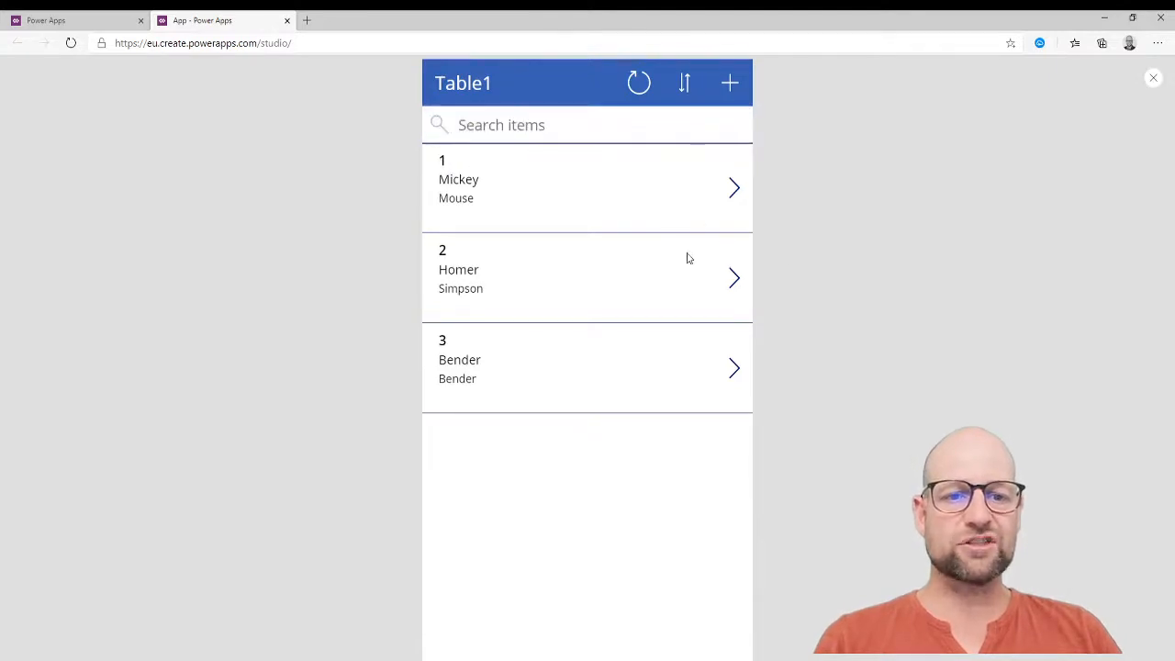
# Test searching for 'mick', clear the search, and toggle the list's sort order twice.
pyautogui.click(504, 129)
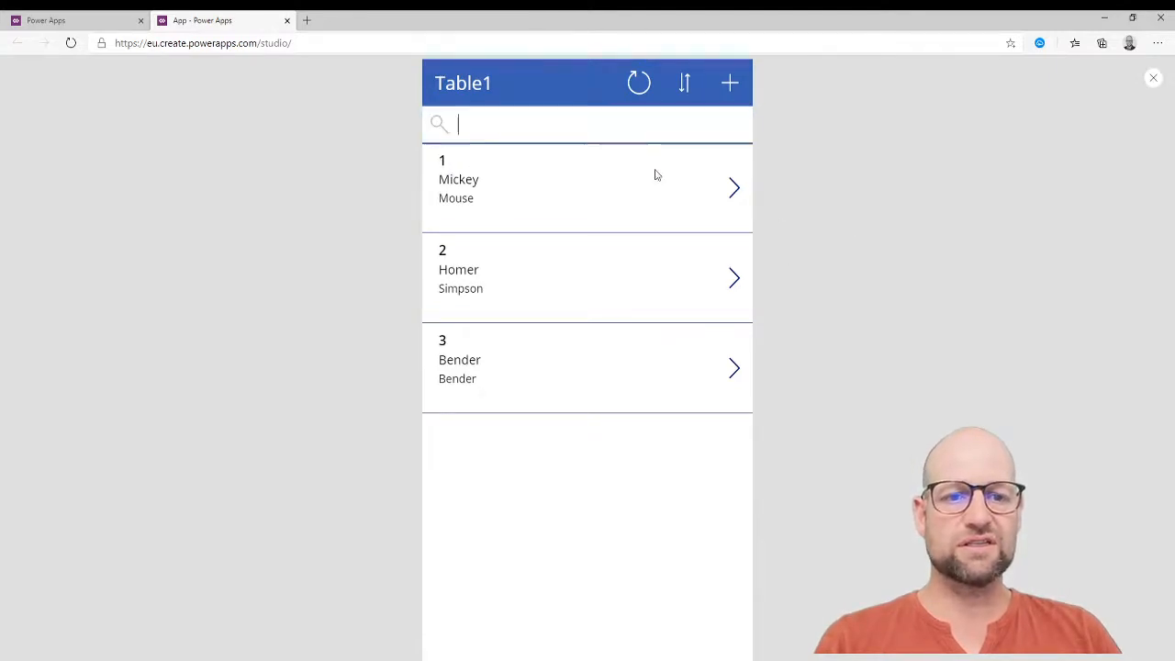
pyautogui.write('mich')
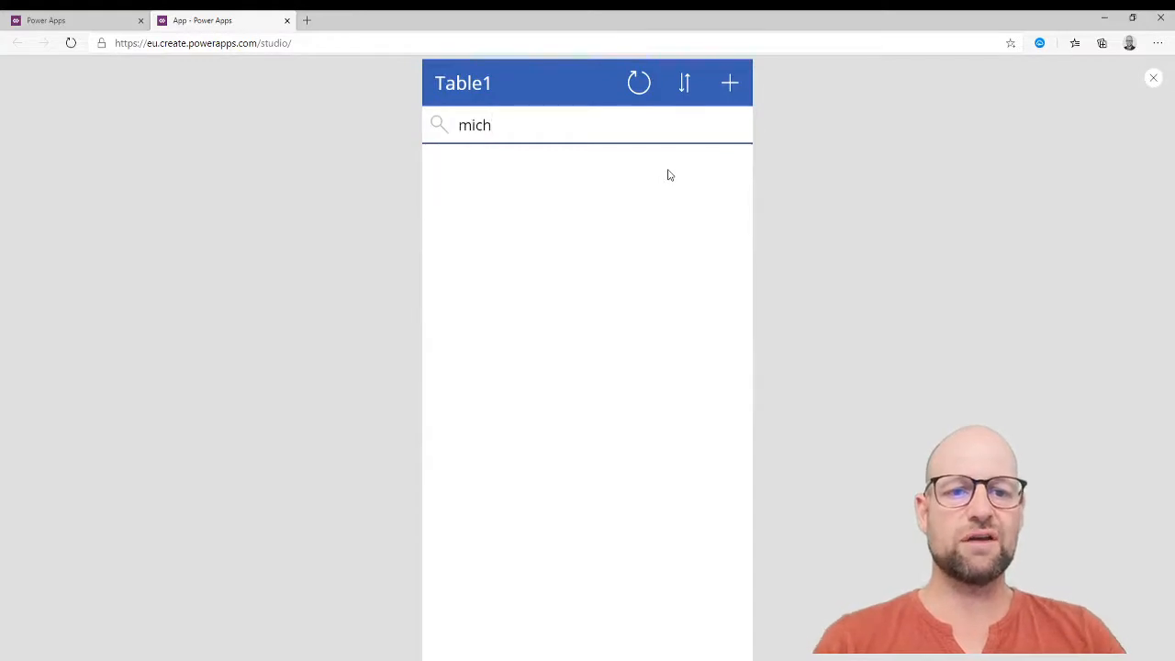
pyautogui.press('BackSpace')
pyautogui.write('k')
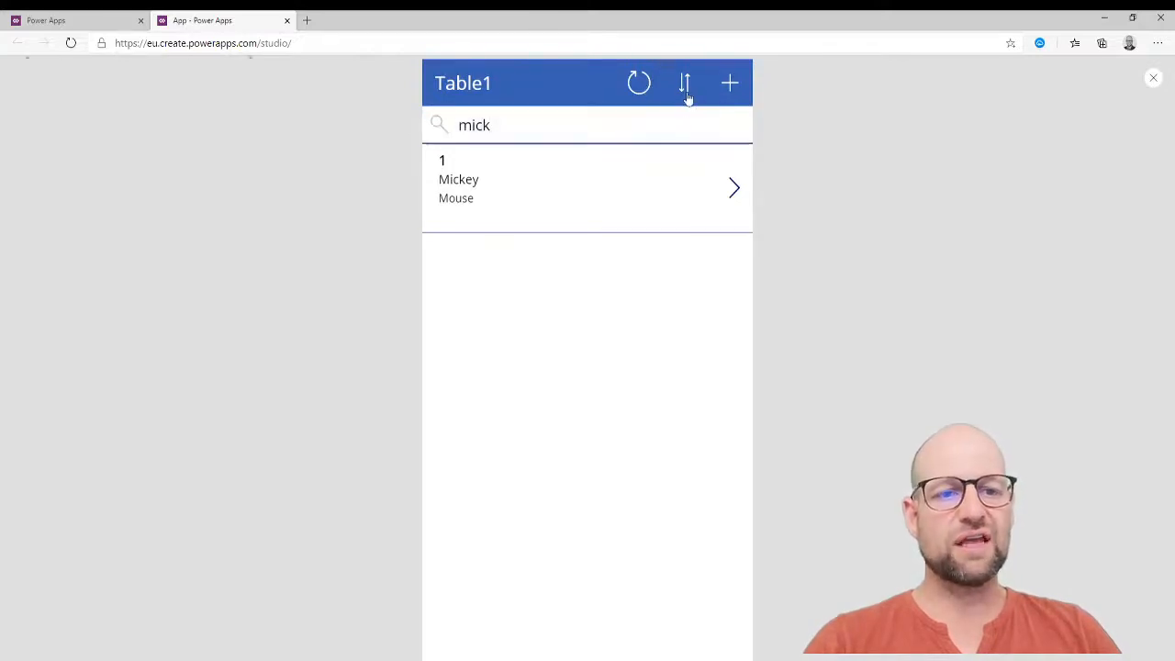
pyautogui.press('Escape')
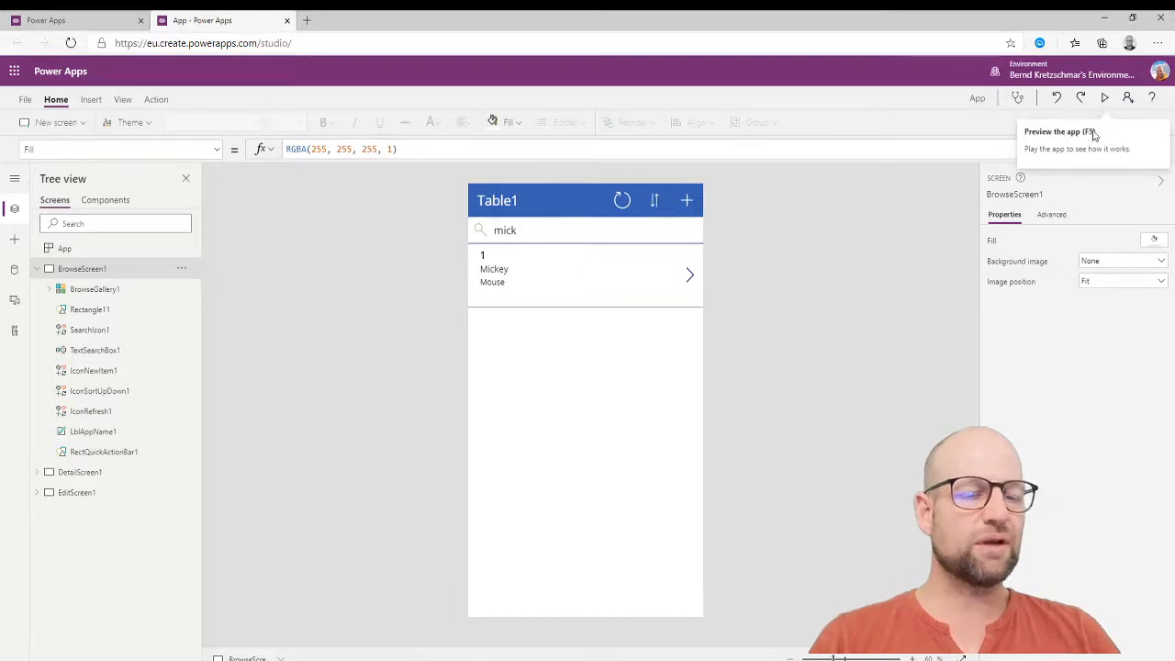
pyautogui.click(1106, 98)
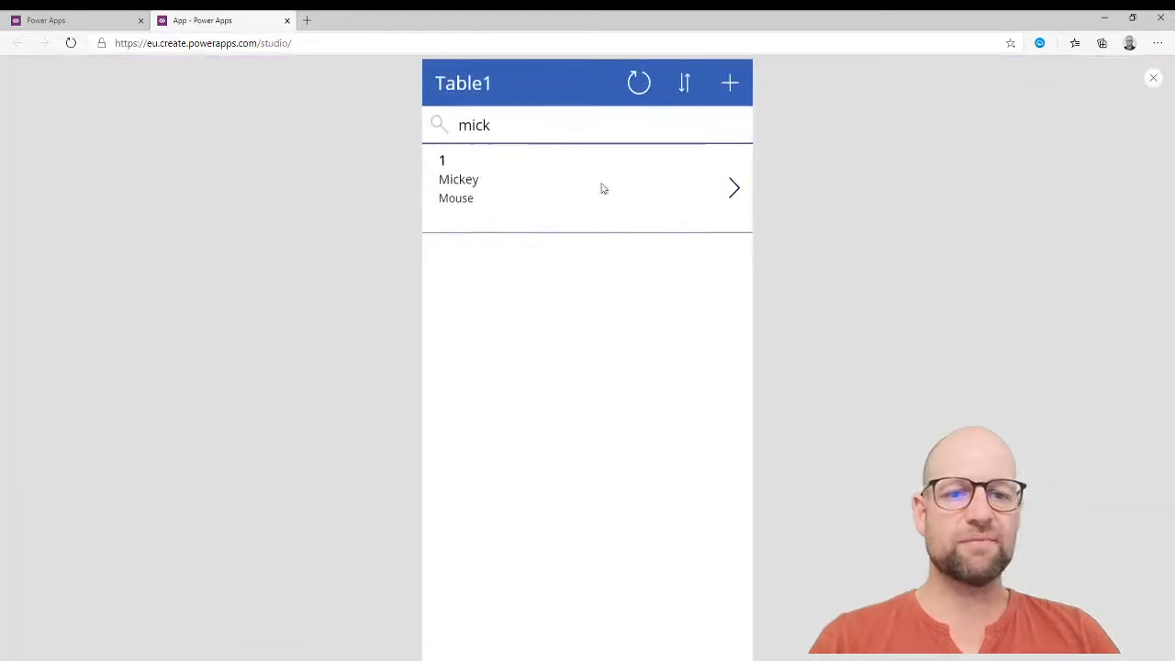
pyautogui.click(532, 131)
pyautogui.press('BackSpace')
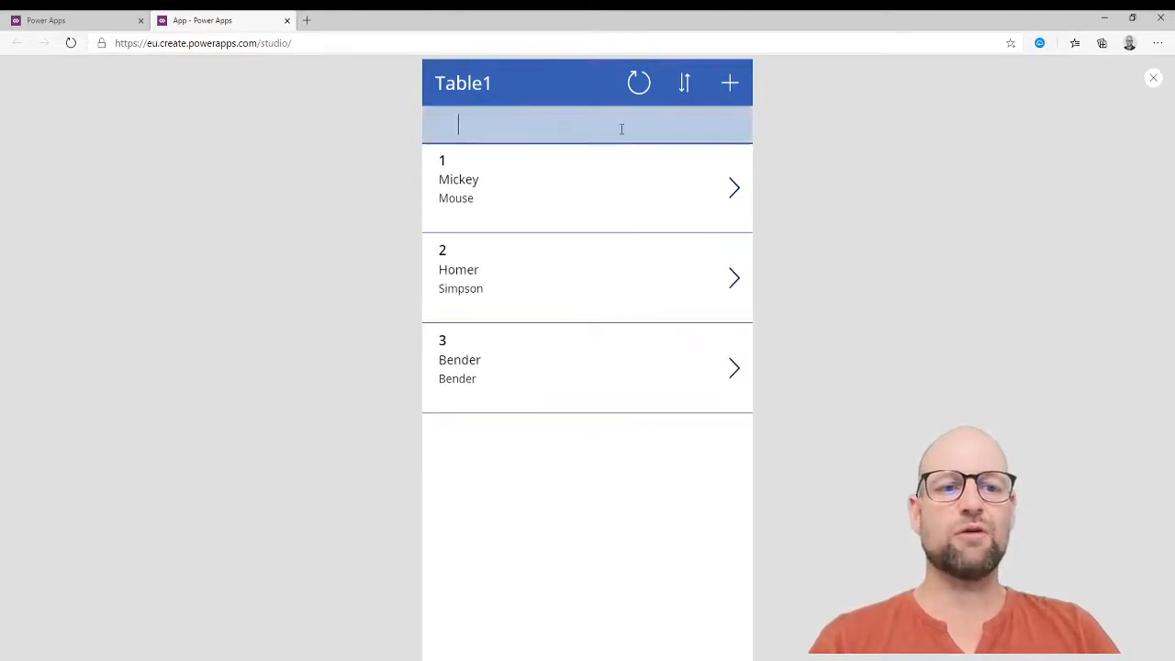
pyautogui.click(686, 85)
pyautogui.click(688, 87)
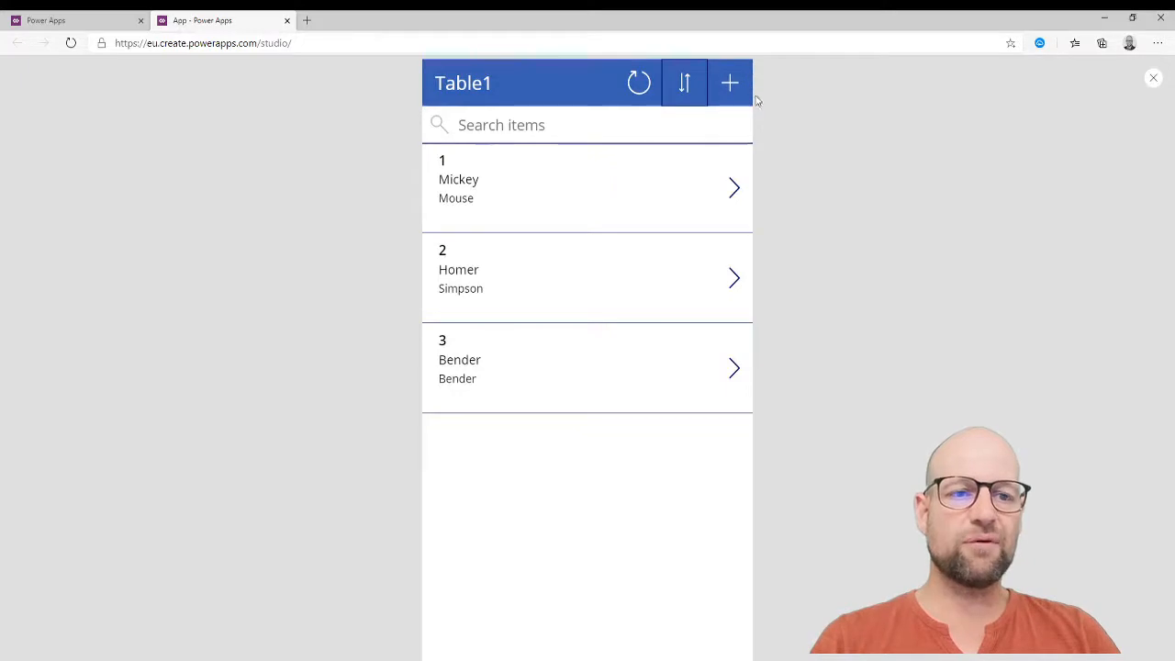
# Add a new record with DepartmentCode 4 and the new employee's first and last name.
pyautogui.click(731, 86)
pyautogui.click(581, 254)
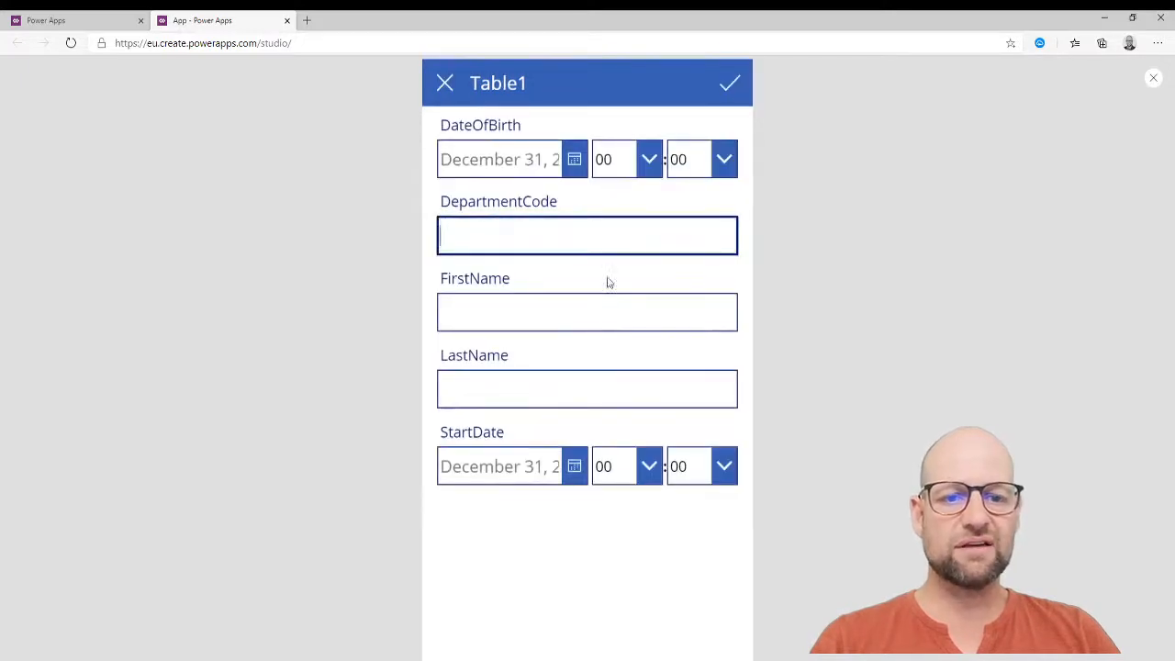
pyautogui.write('4')
pyautogui.press('Tab')
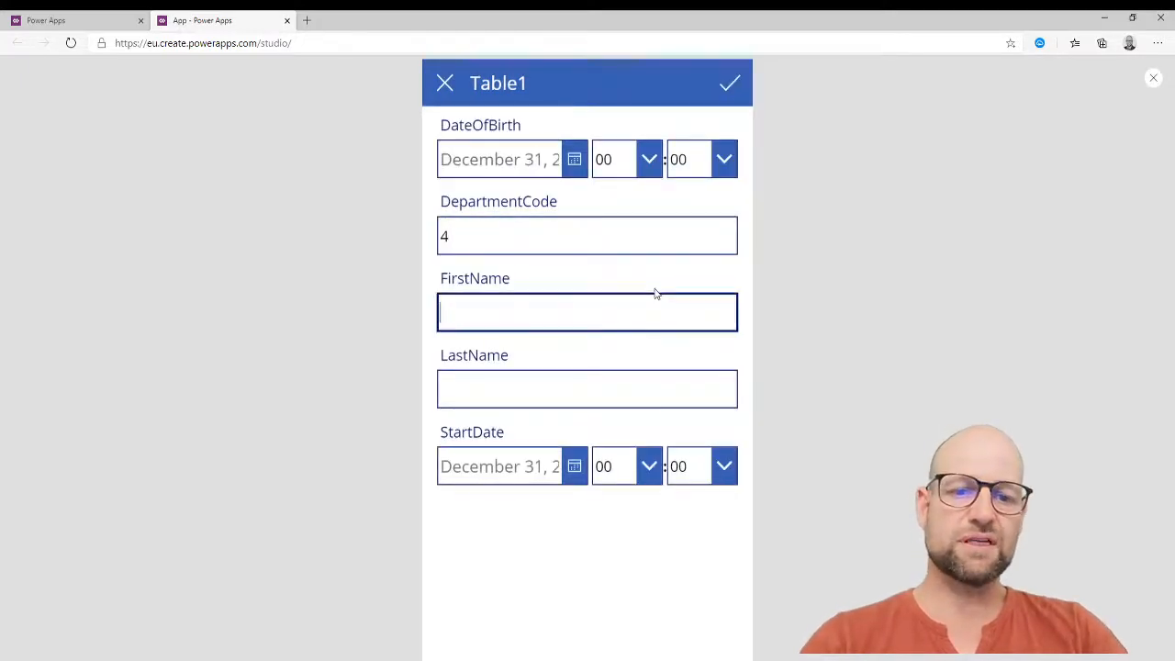
pyautogui.write('Marge')
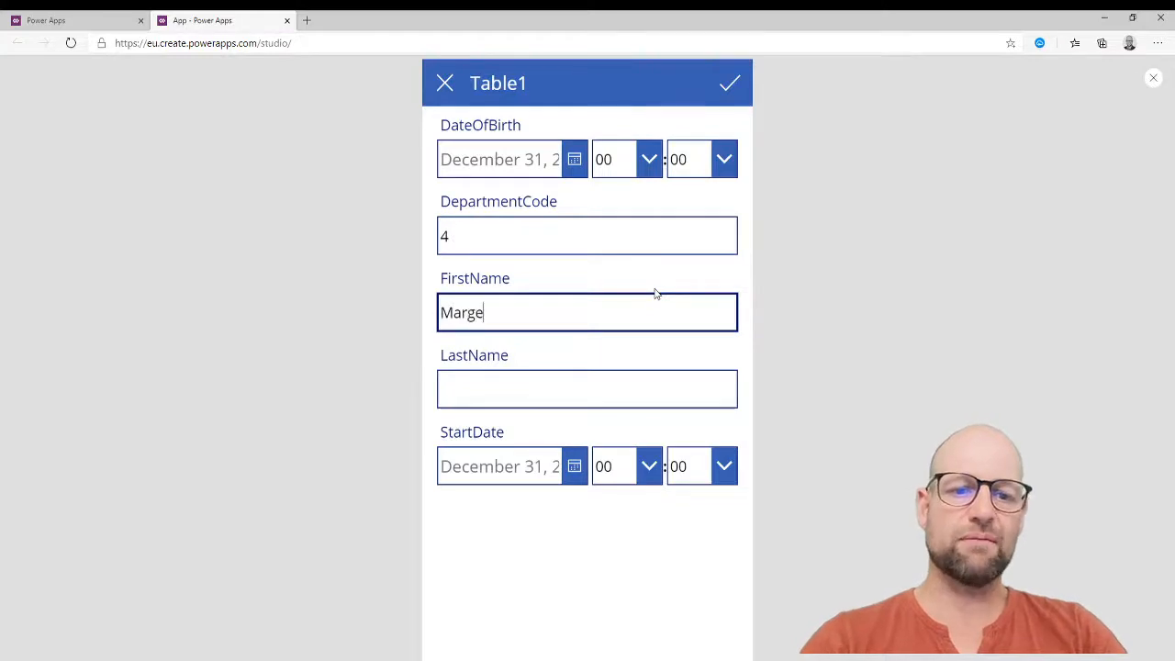
pyautogui.press('Tab')
pyautogui.write('Simposon')
pyautogui.press('BackSpace')
pyautogui.press('BackSpace')
pyautogui.press('BackSpace')
pyautogui.press('BackSpace')
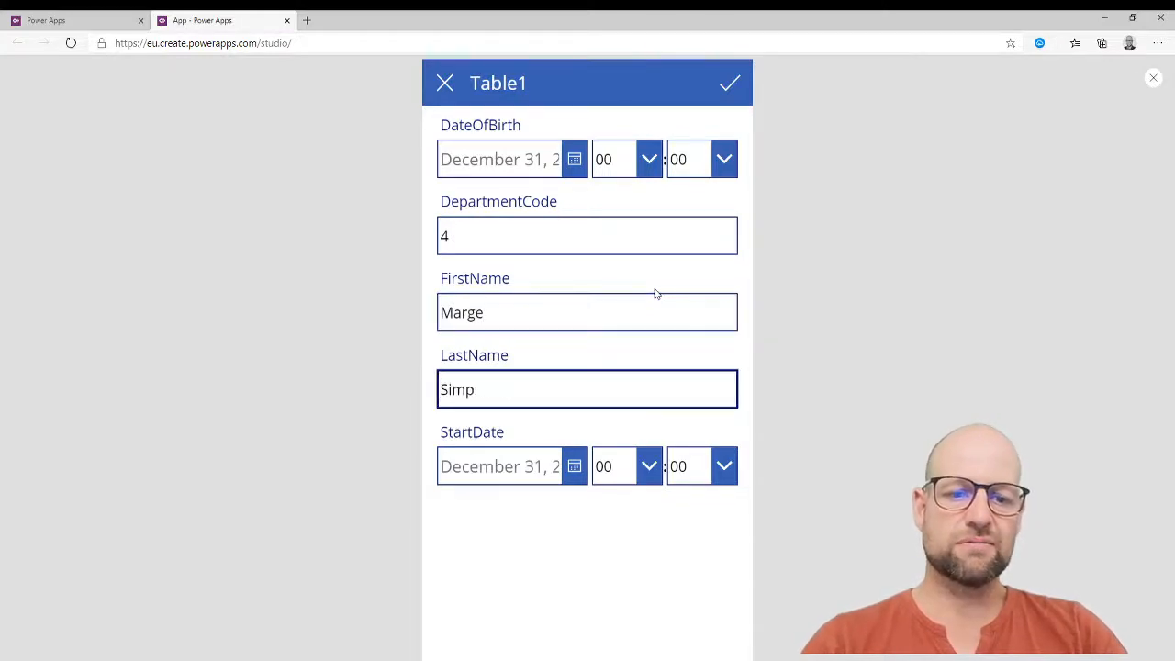
pyautogui.write('son')
# Set StartDate to August 26, 2020 and DateOfBirth to August 4, 2020.
pyautogui.click(566, 475)
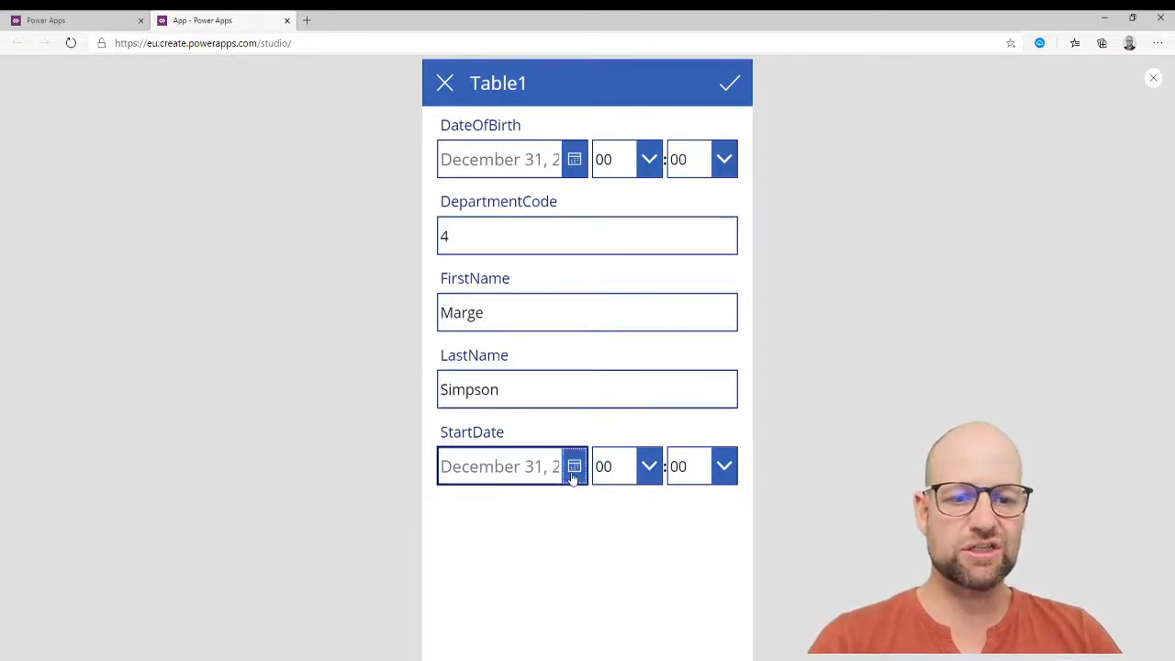
pyautogui.click(567, 579)
pyautogui.click(642, 650)
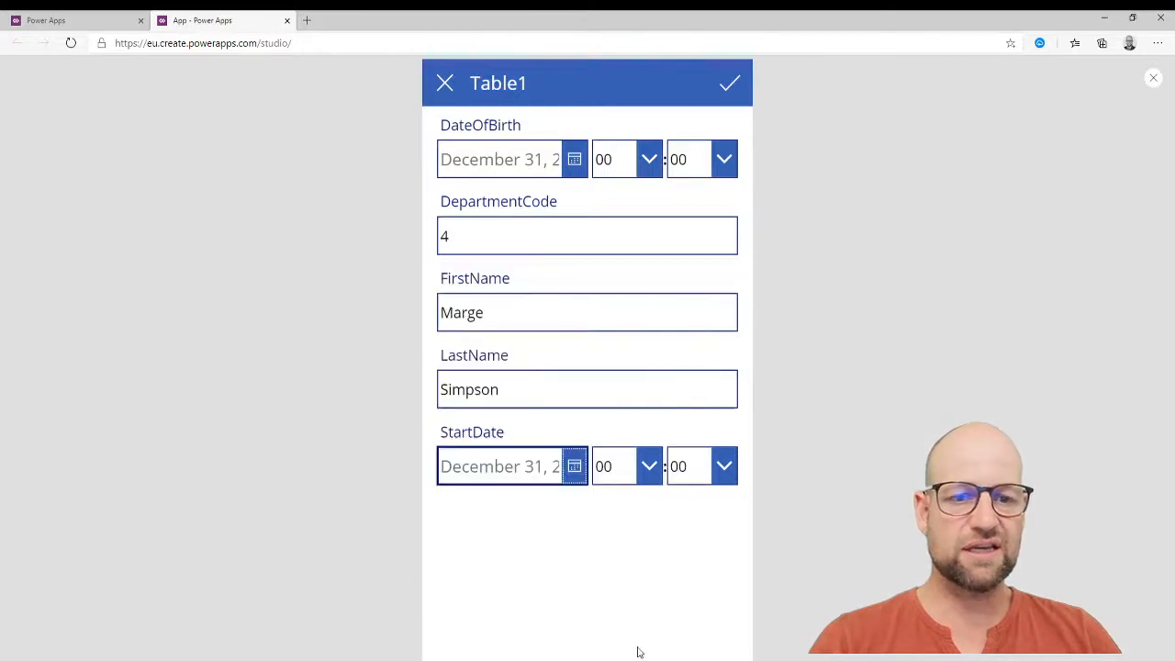
pyautogui.click(583, 475)
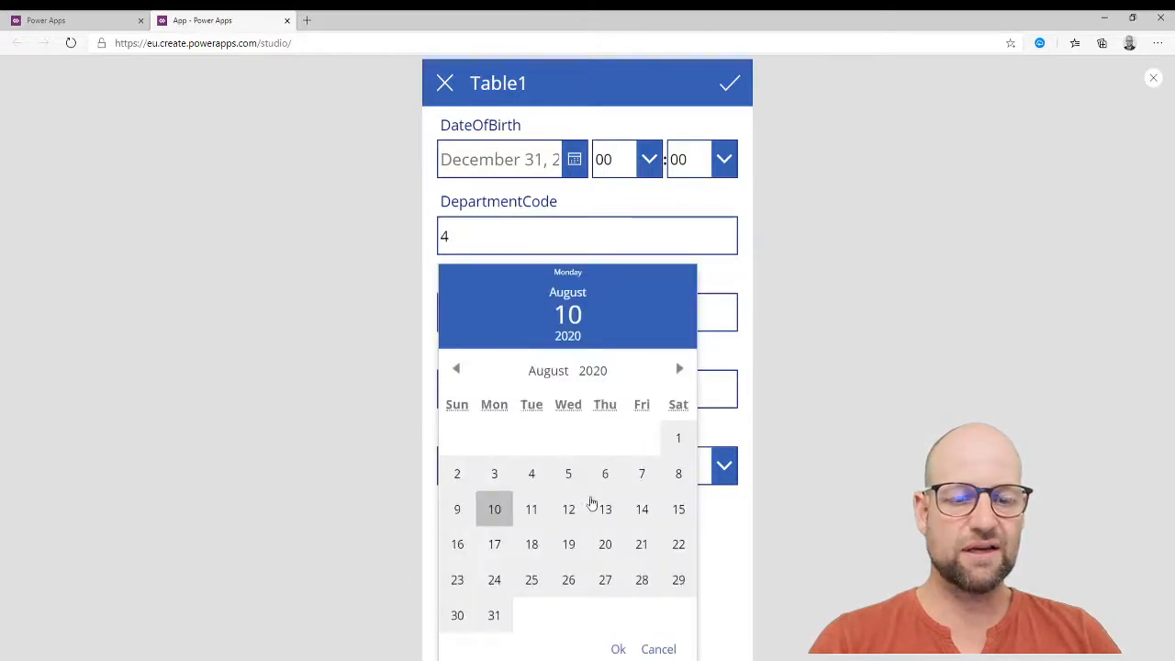
pyautogui.click(569, 580)
pyautogui.click(618, 649)
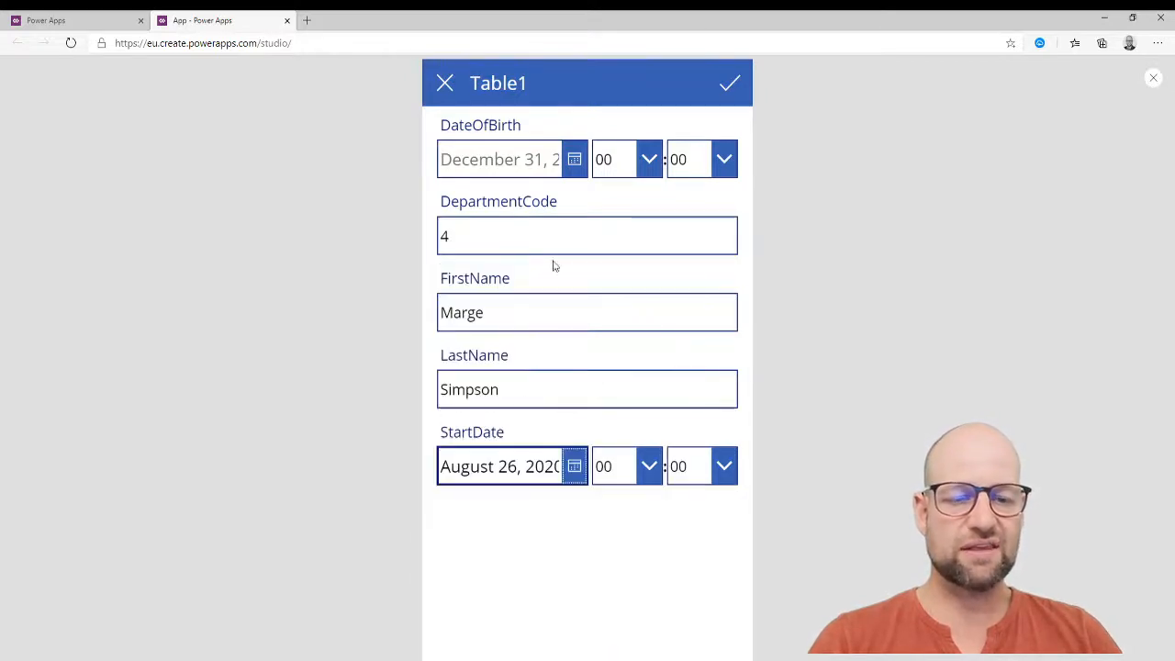
pyautogui.click(582, 172)
pyautogui.click(532, 351)
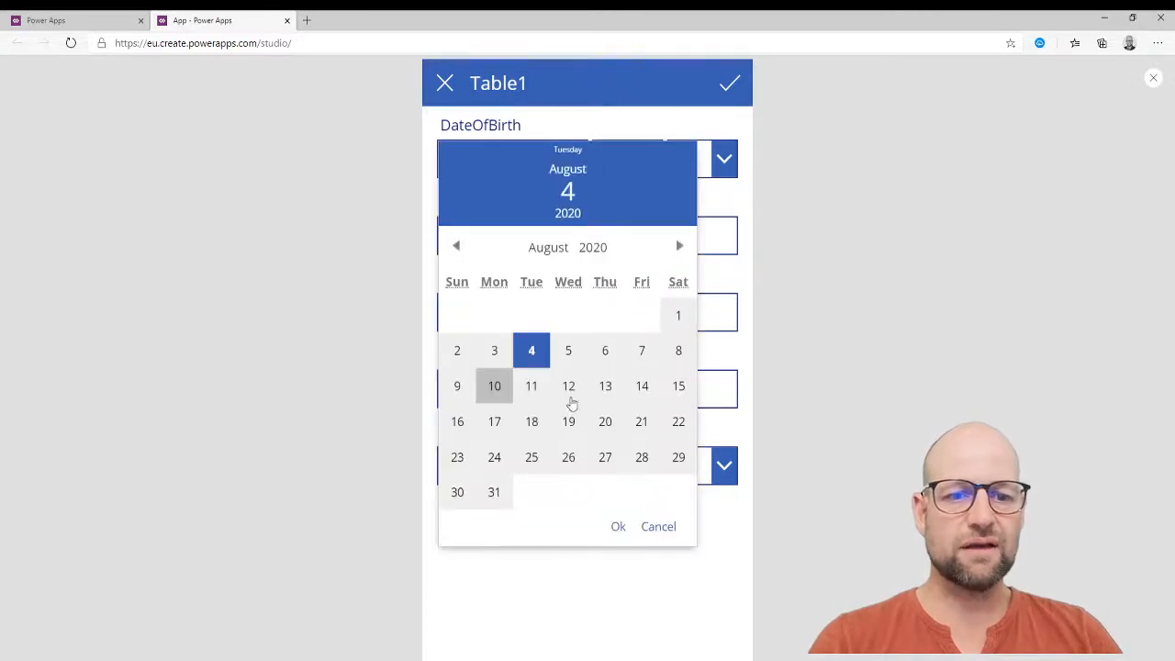
pyautogui.click(612, 529)
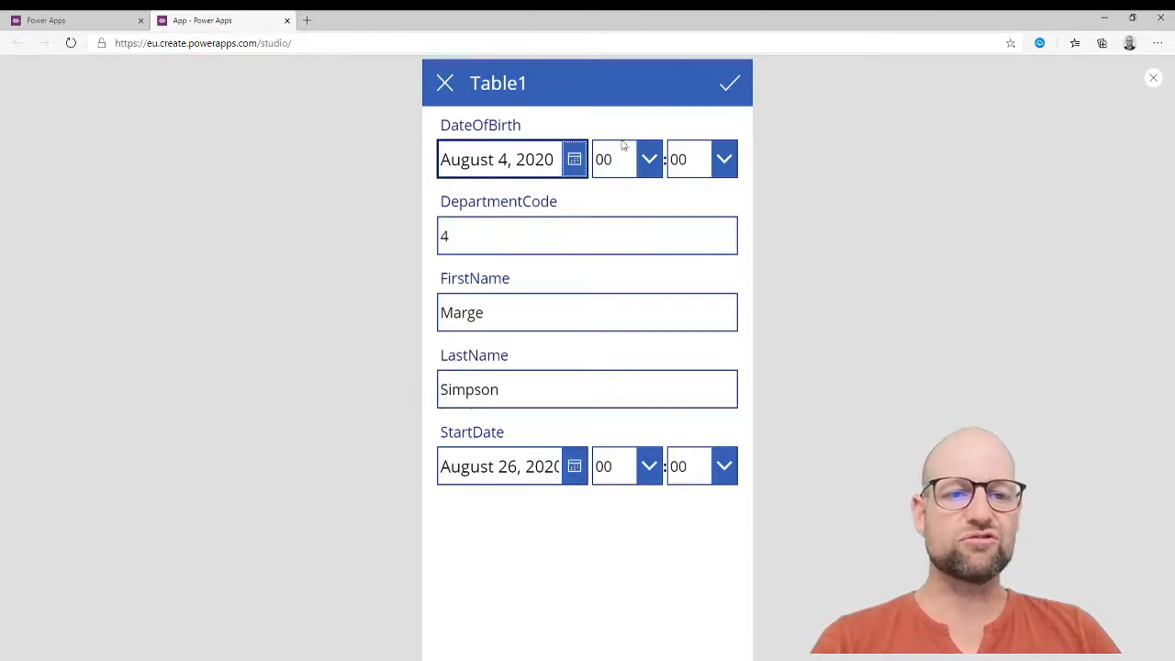
# Submit the new employee record and view the first employee's details.
pyautogui.click(731, 86)
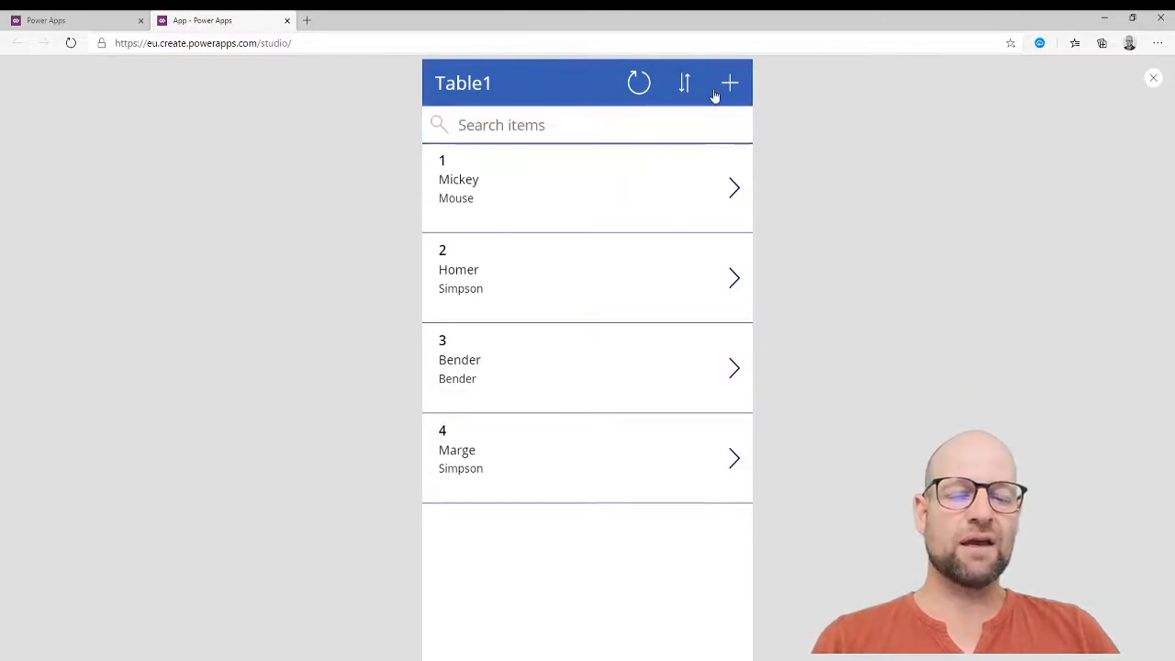
pyautogui.click(570, 198)
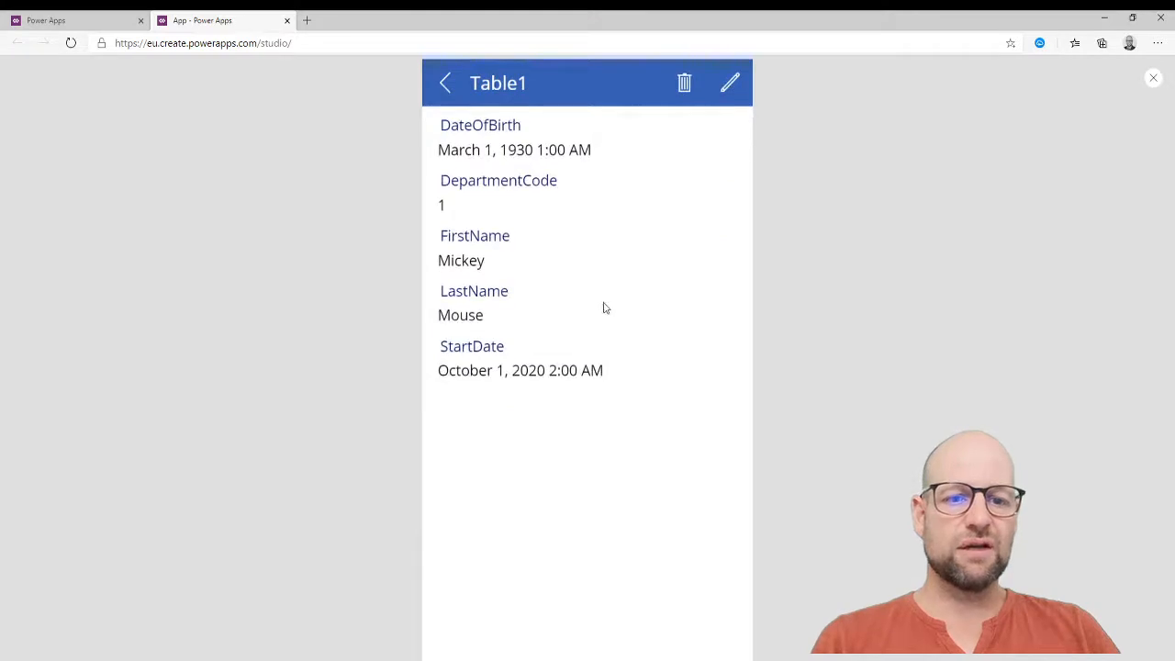
pyautogui.click(452, 88)
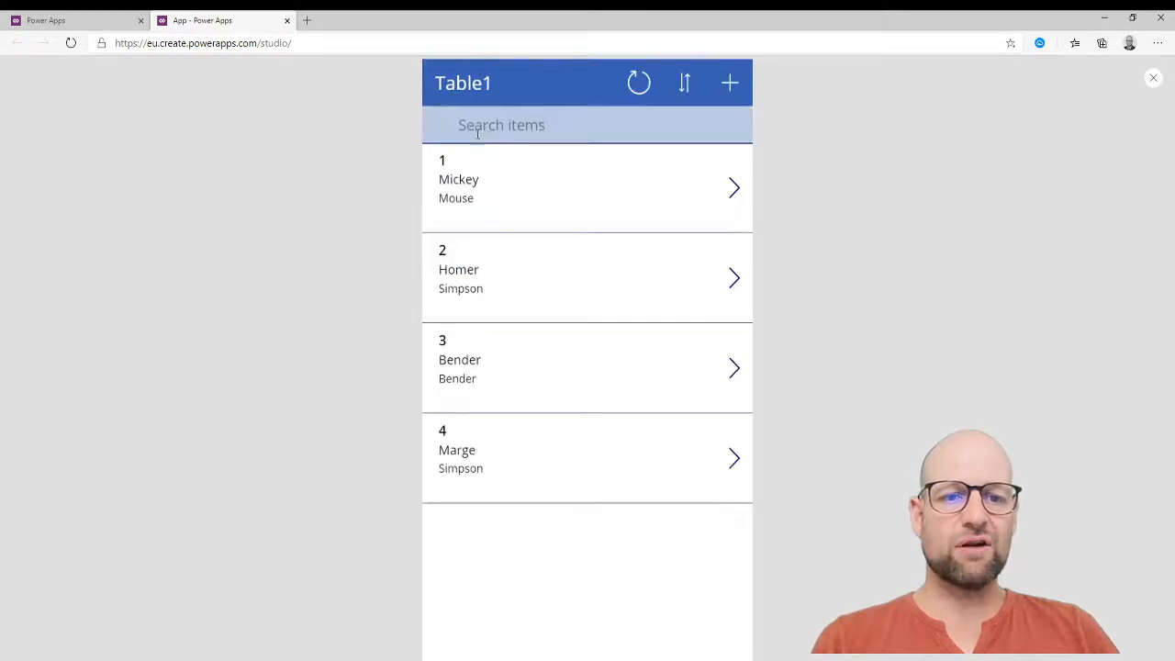
# Edit the third employee's last name to the new value and save the record.
pyautogui.click(506, 376)
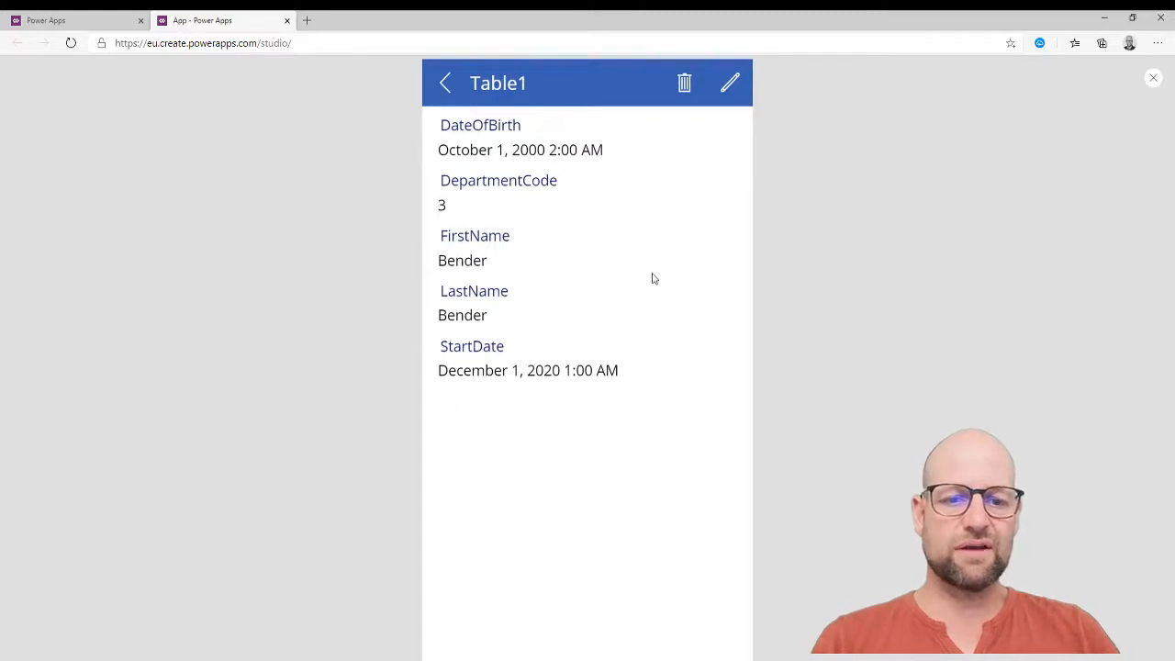
pyautogui.click(730, 84)
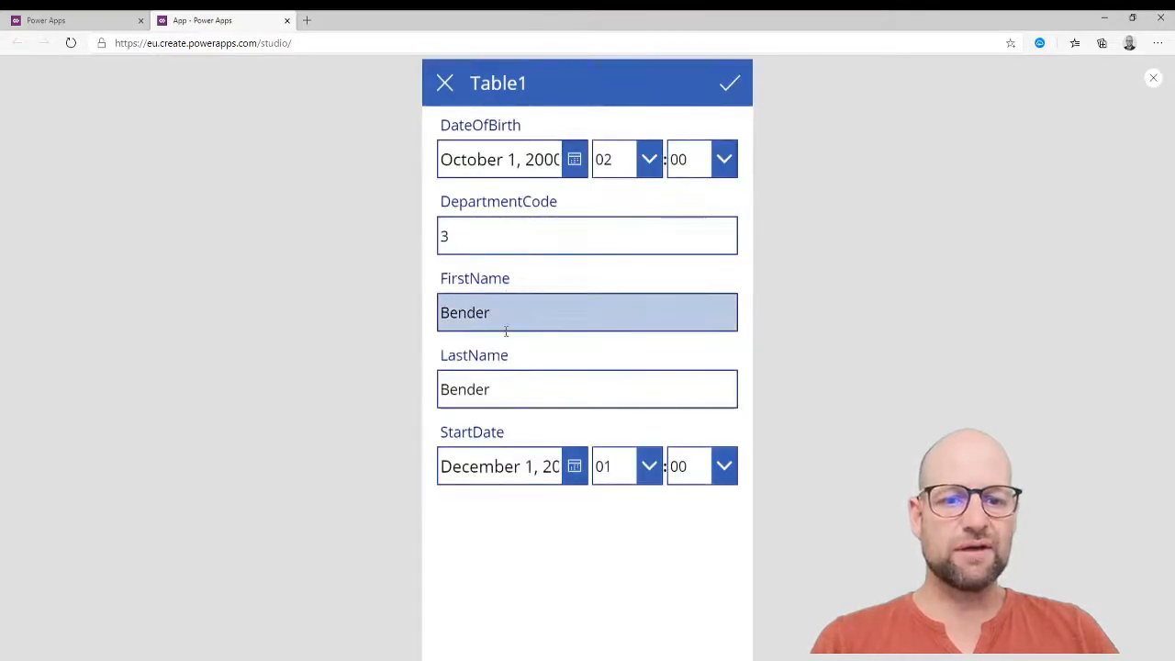
pyautogui.doubleClick(519, 378)
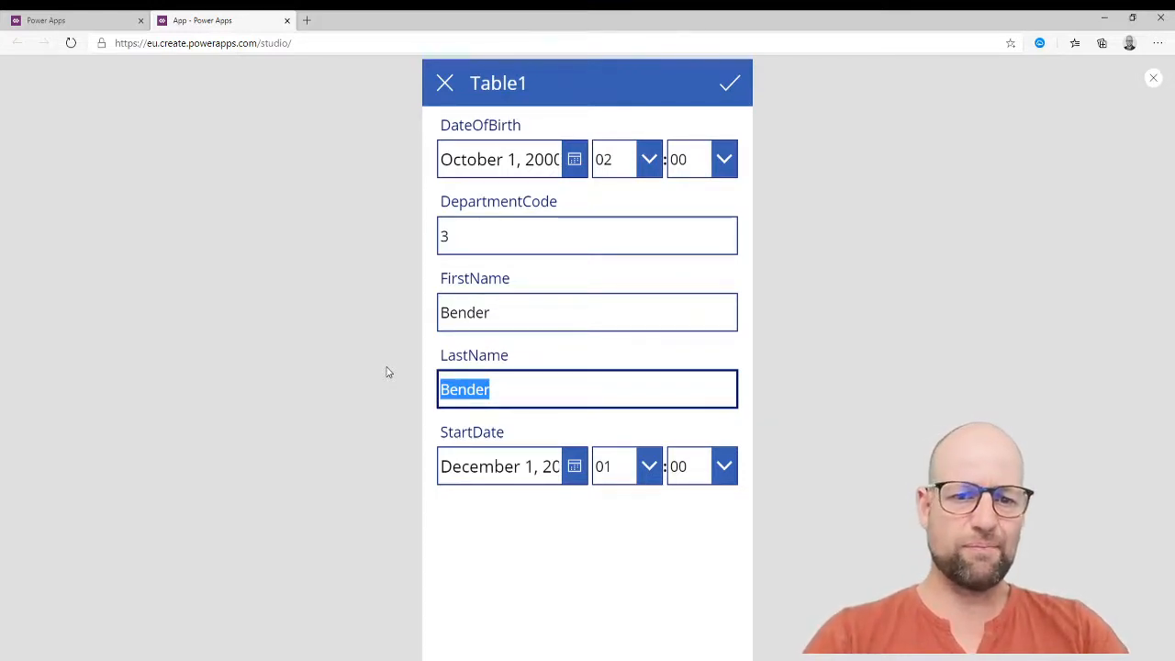
pyautogui.write('Lars')
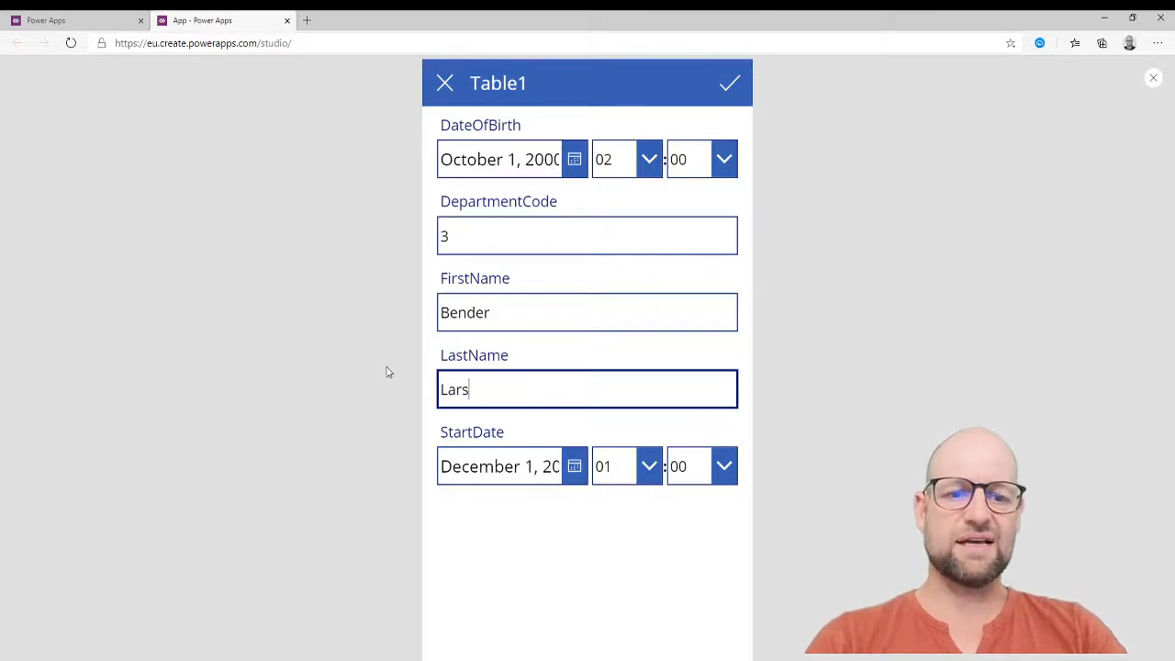
pyautogui.click(729, 86)
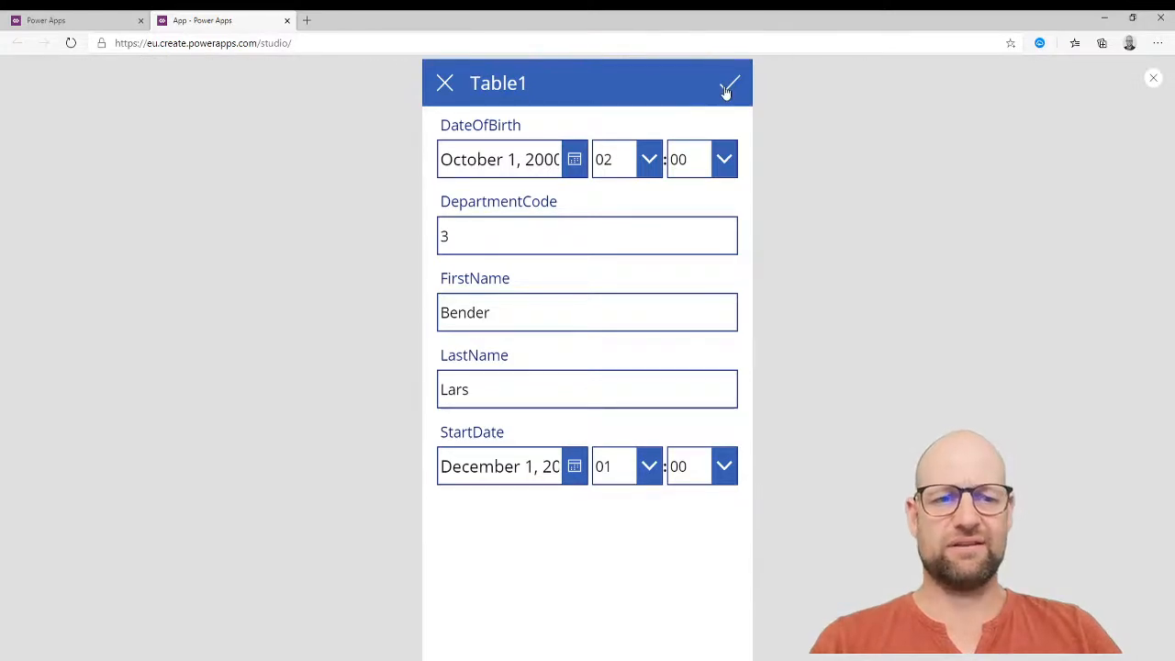
# Go to Excel on office.com in a new tab and reopen 1stApp_SwiPowE from Recent.
pyautogui.click(308, 27)
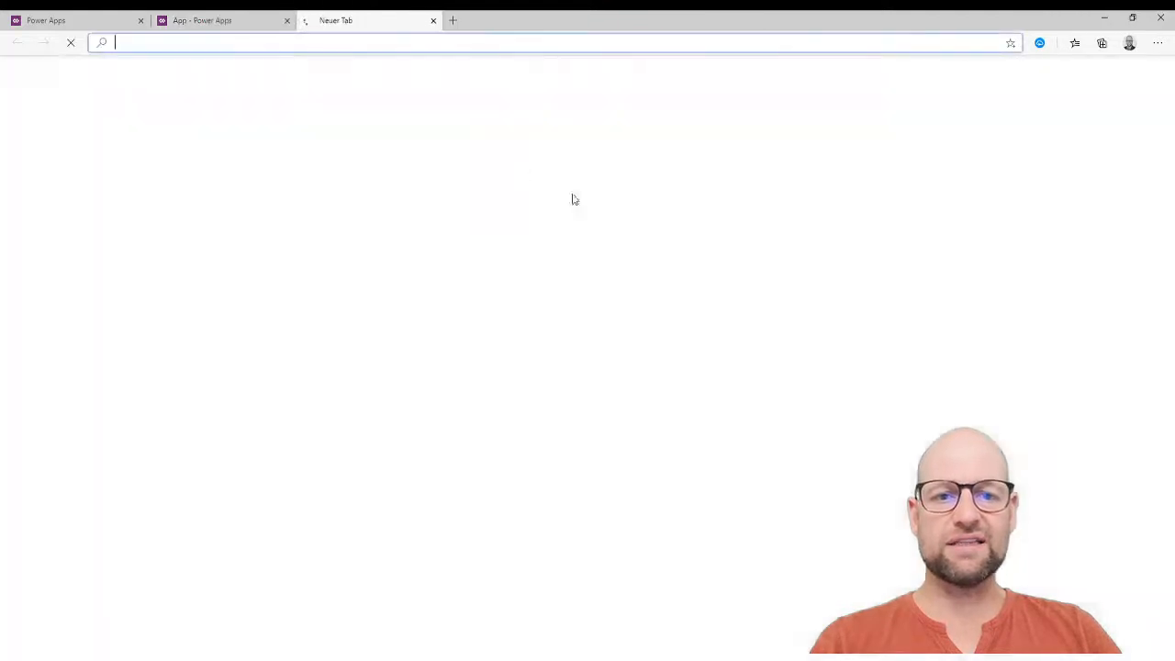
pyautogui.write('excel')
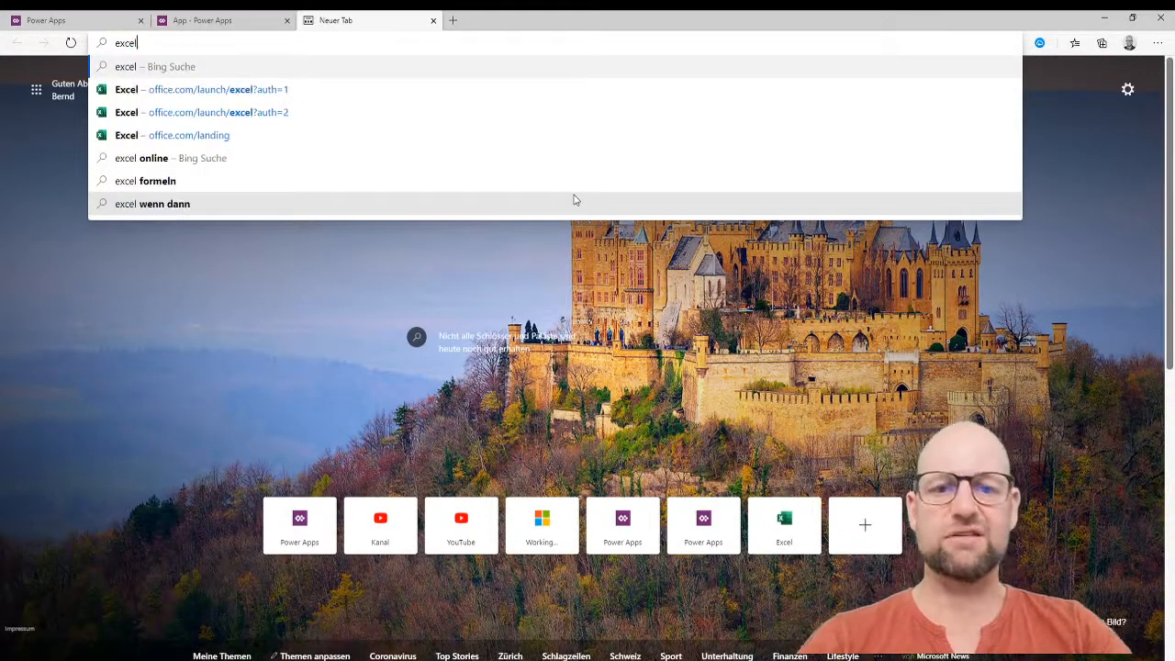
pyautogui.click(324, 89)
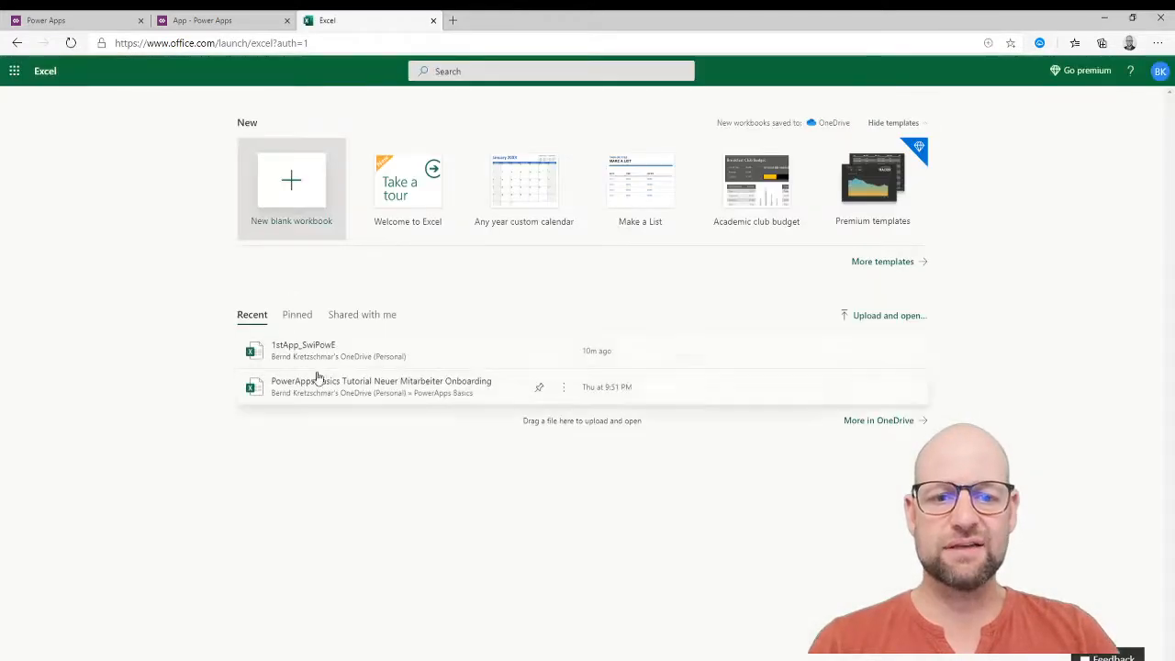
pyautogui.click(322, 351)
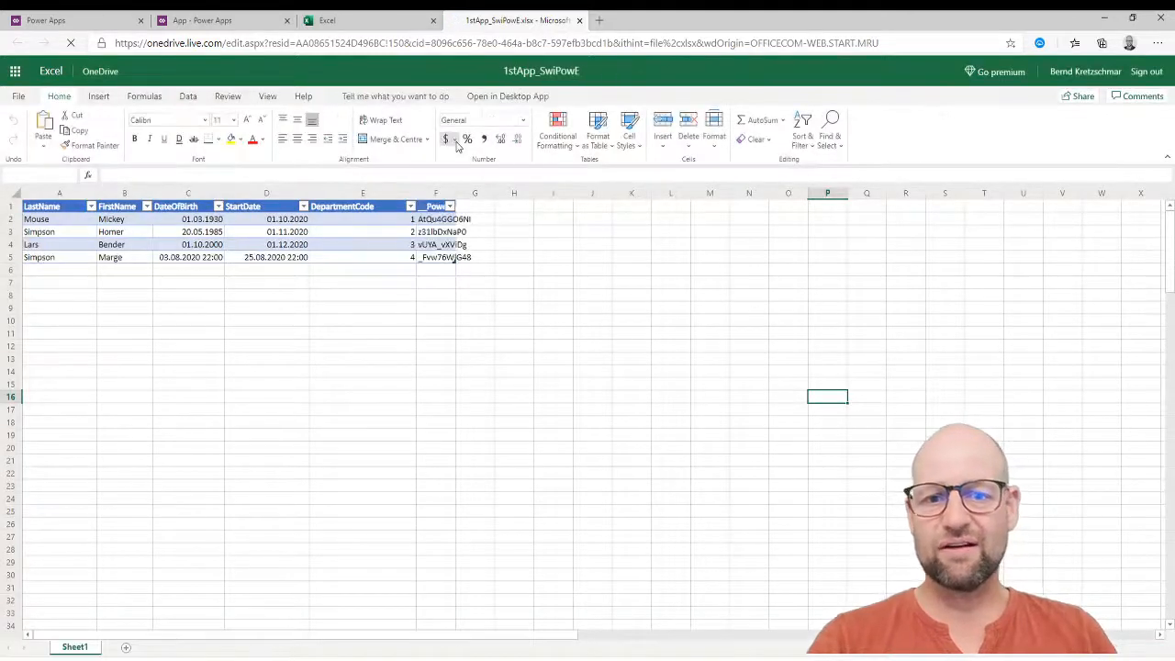
# Widen column F to show __PowerAppsId__ and inspect the edited row 4 and app-added row 5.
pyautogui.moveTo(456, 193); pyautogui.dragTo(559, 211)
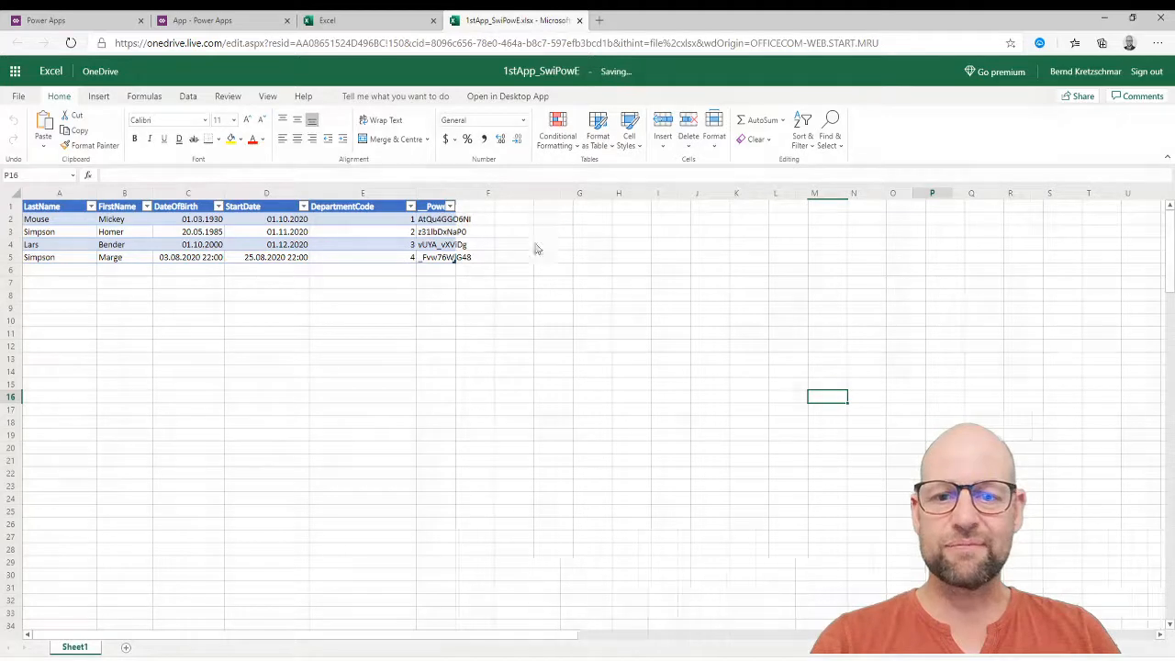
pyautogui.click(59, 246)
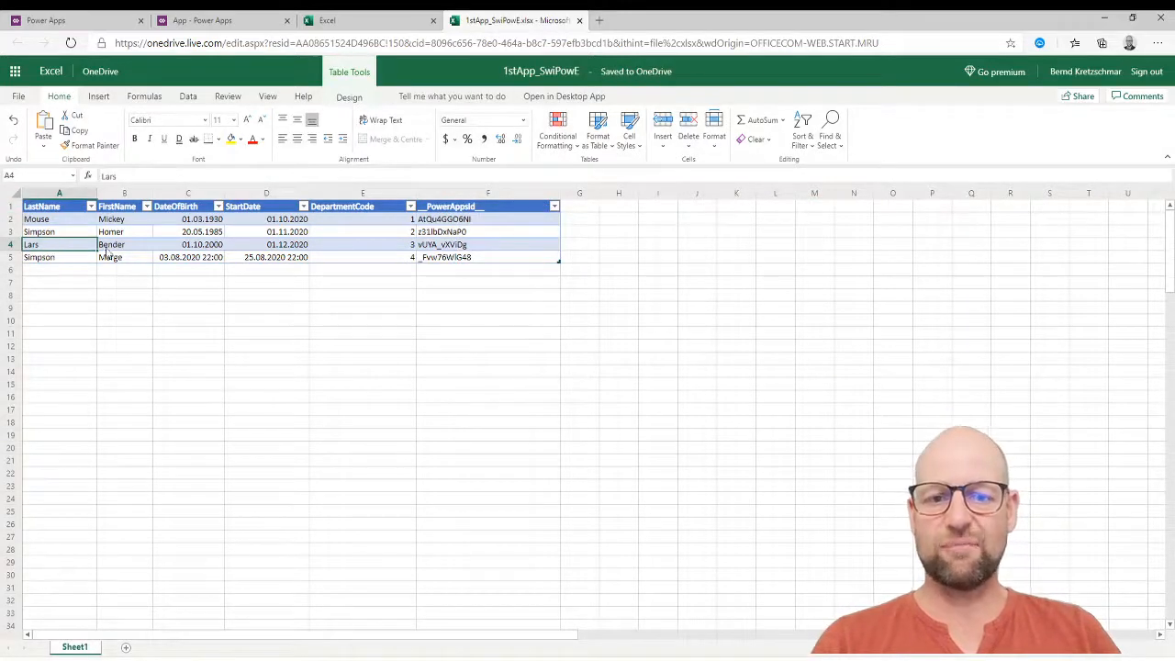
pyautogui.click(11, 257)
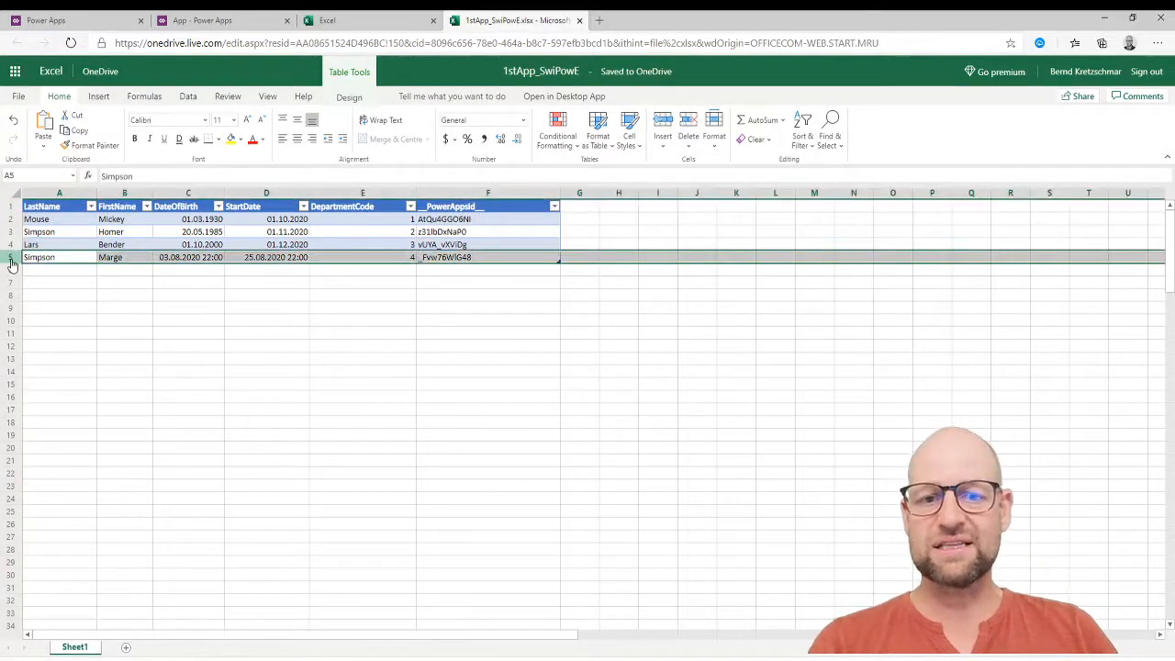
pyautogui.click(257, 336)
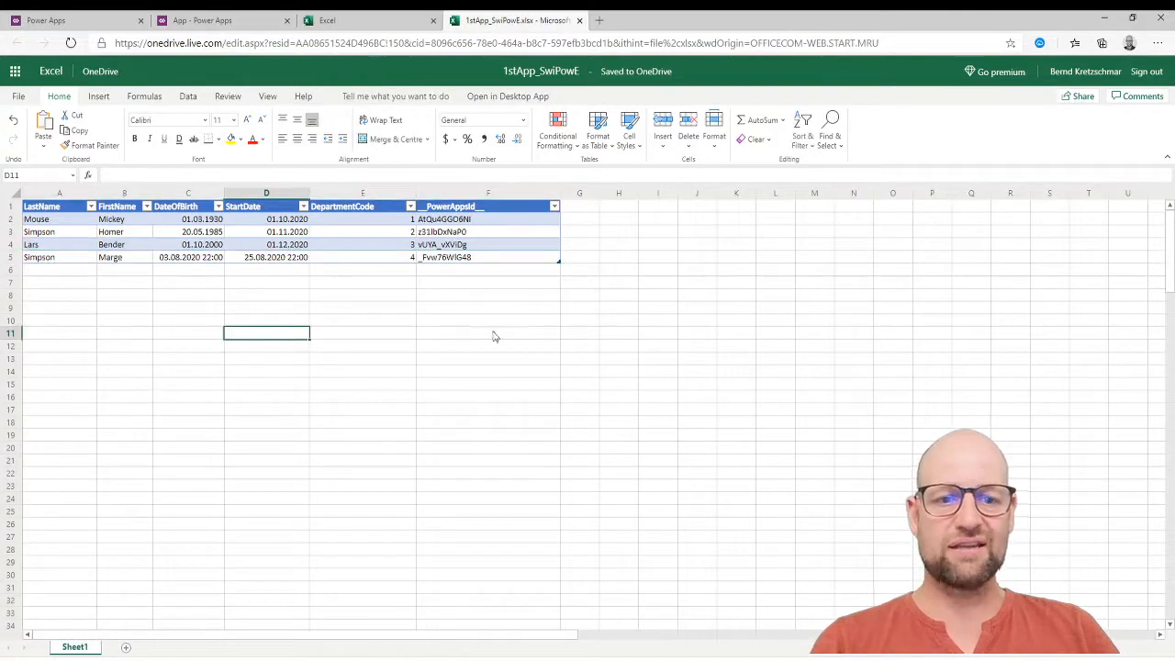
pyautogui.click(485, 194)
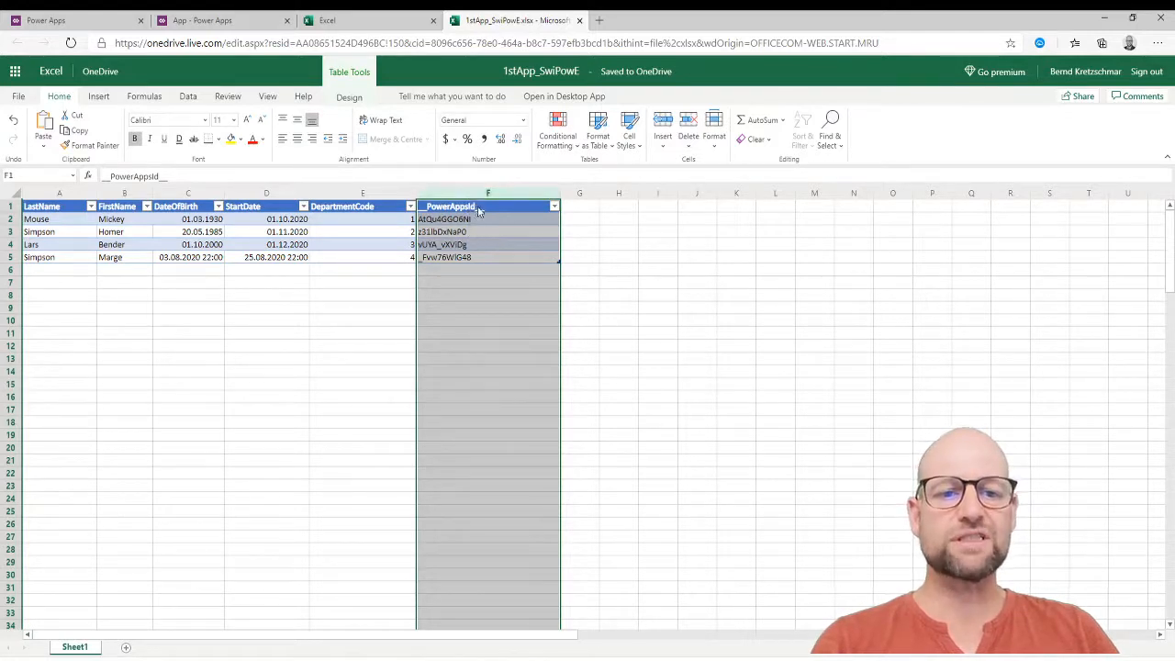
pyautogui.click(13, 258)
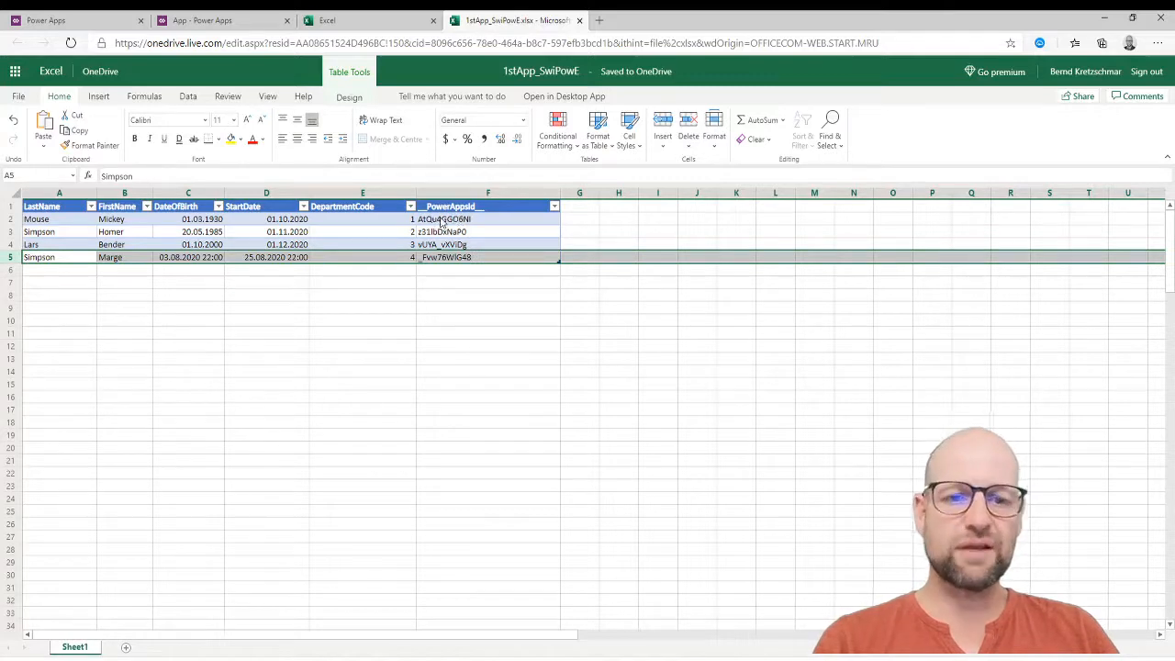
pyautogui.click(451, 346)
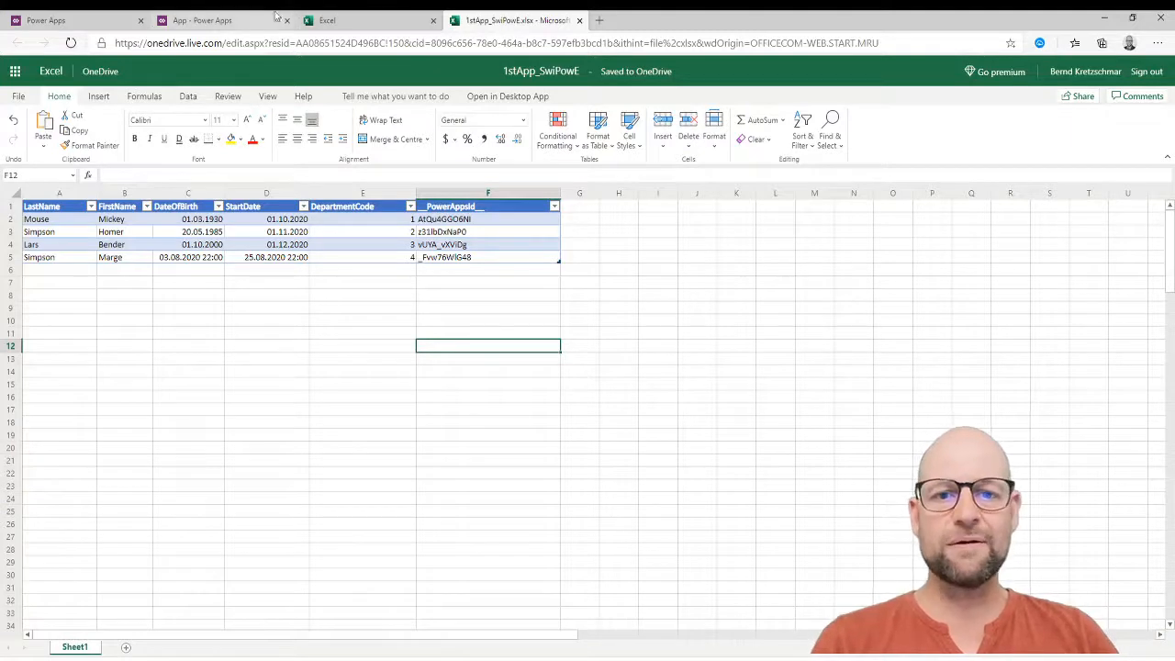
pyautogui.click(204, 20)
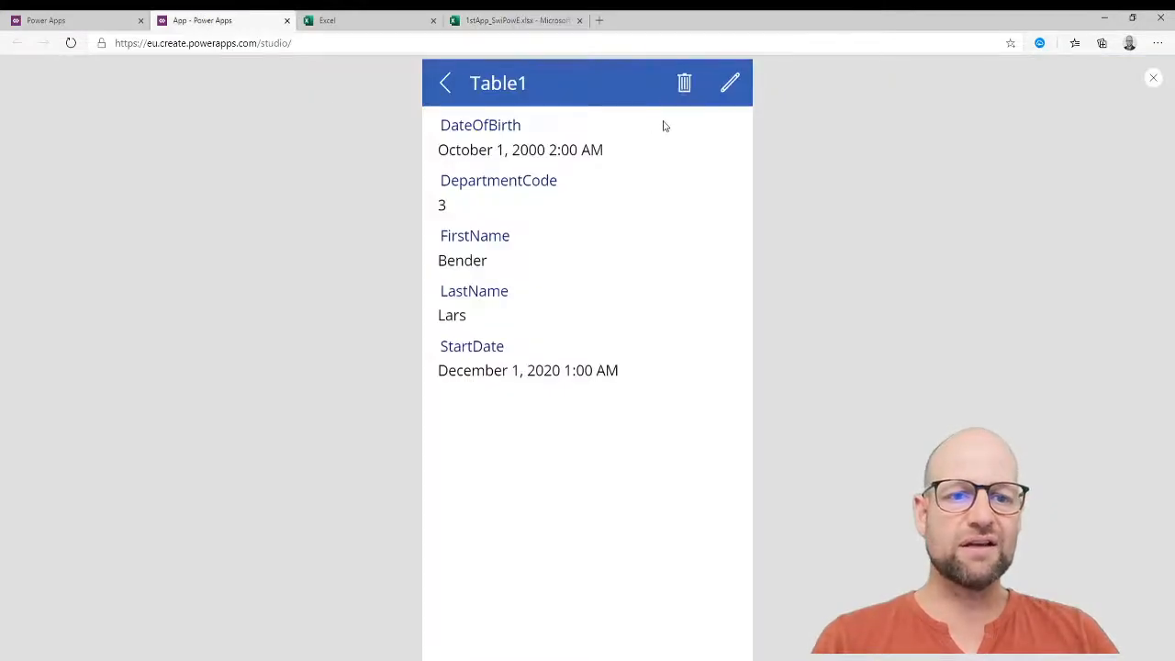
# Preview the app, then return to the editor to inspect the failing delete formula's error.
pyautogui.click(683, 84)
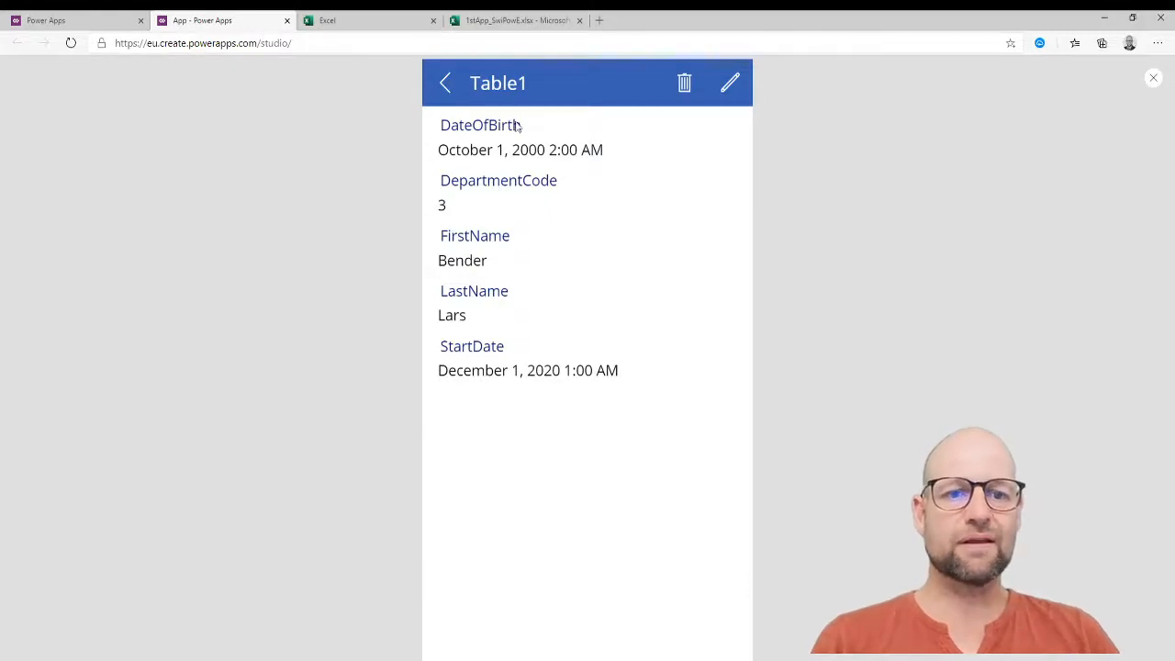
pyautogui.press('Escape')
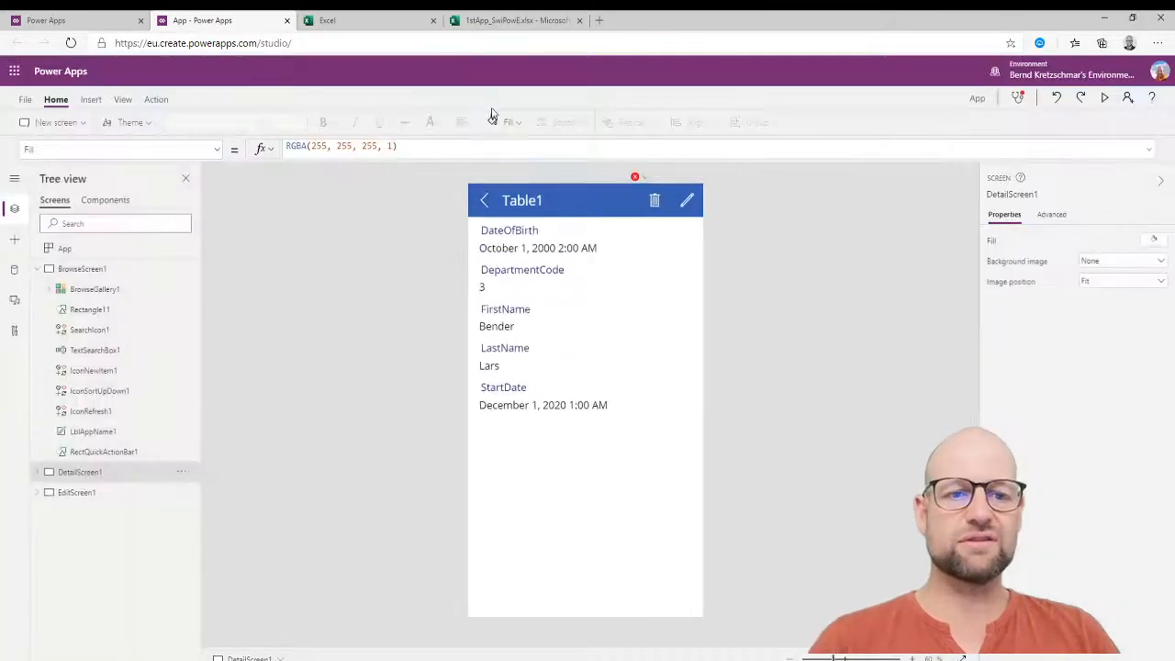
pyautogui.click(645, 179)
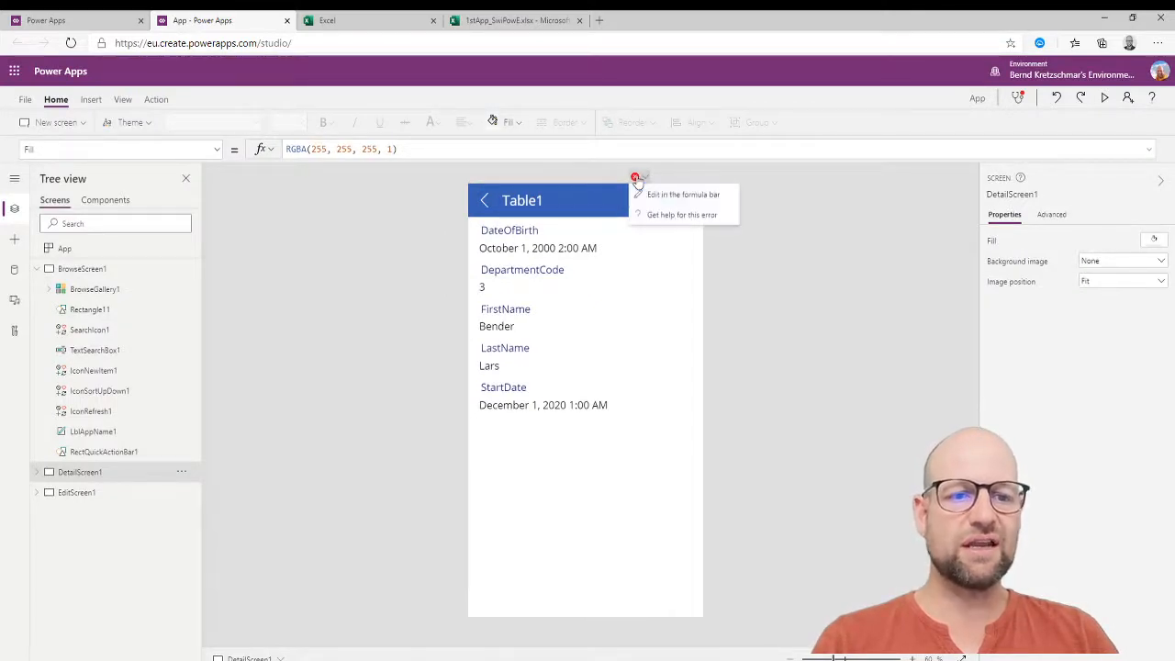
pyautogui.click(657, 194)
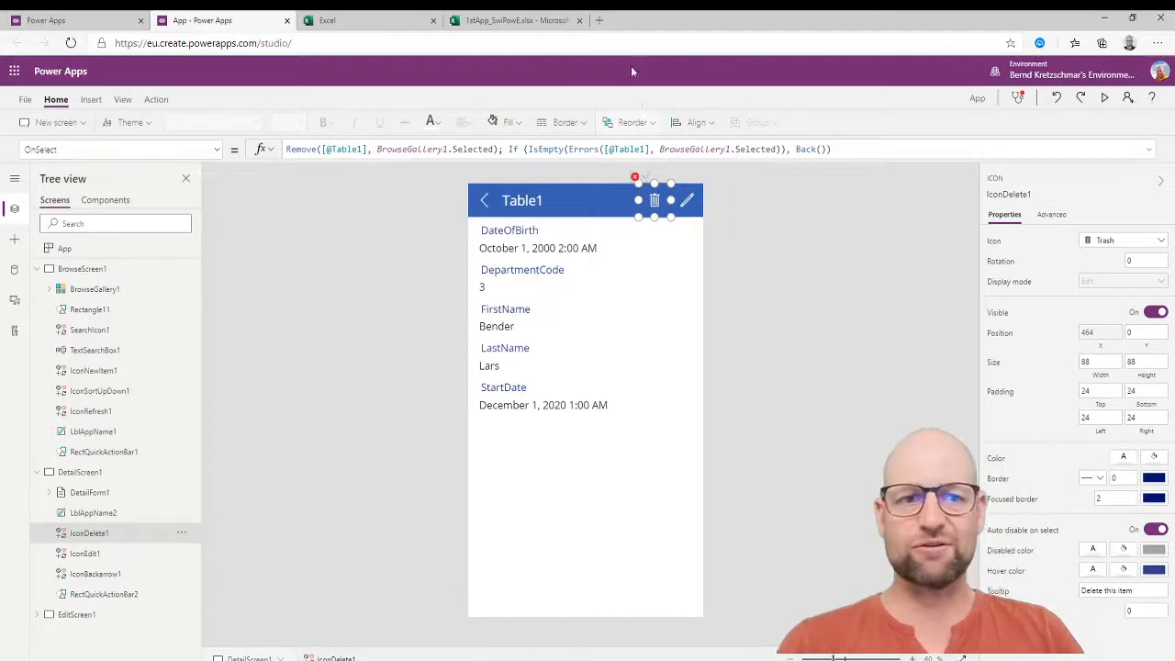
# Close the Excel workbook and preview the app again in Power Apps Studio.
pyautogui.click(519, 20)
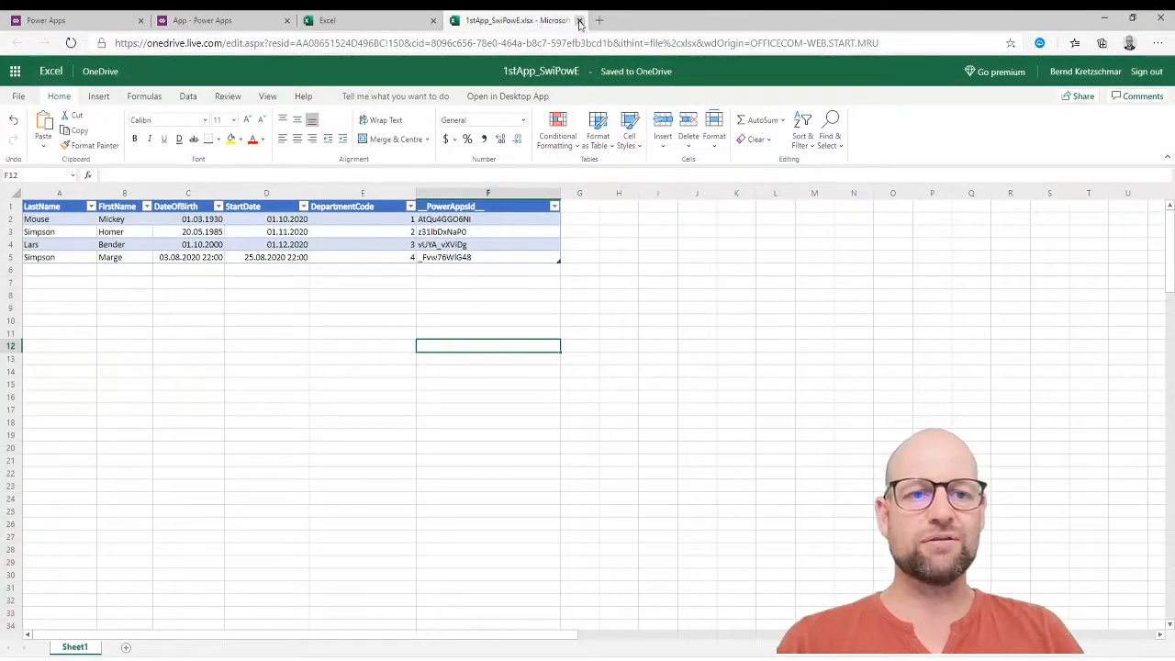
pyautogui.click(579, 21)
pyautogui.click(221, 21)
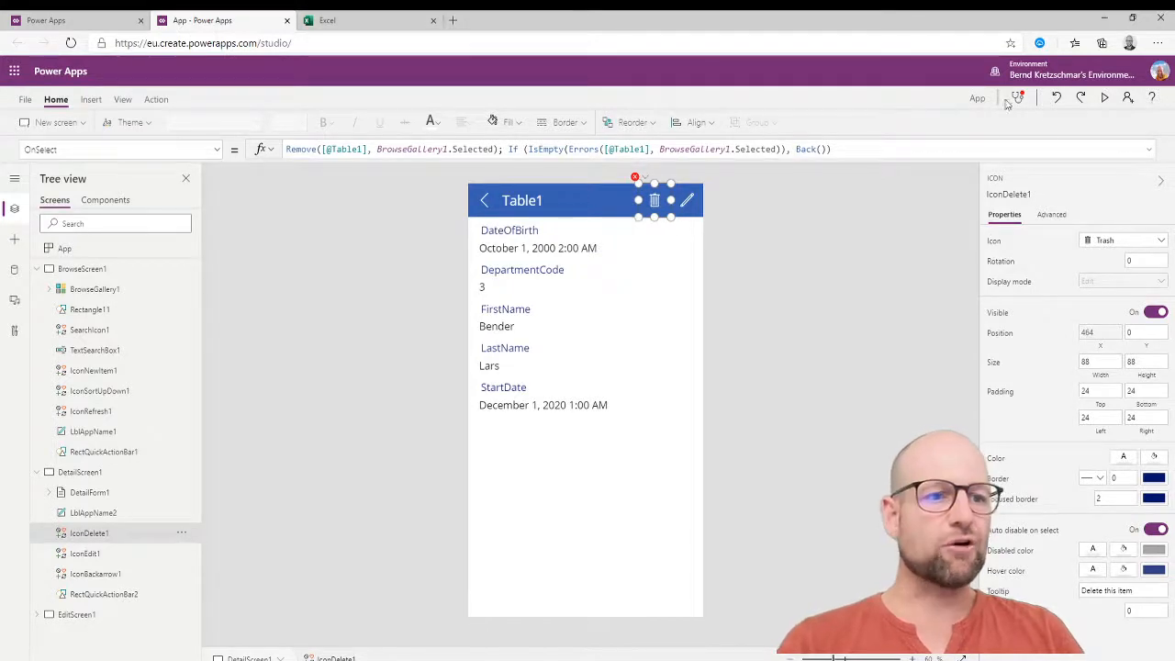
pyautogui.click(1104, 97)
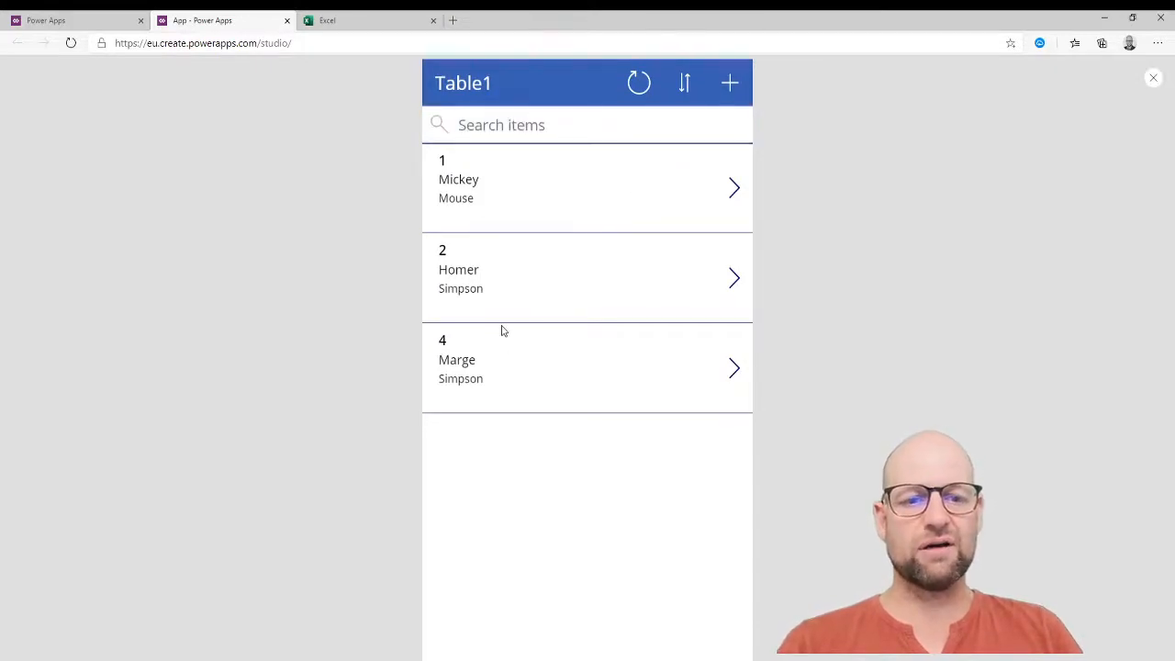
# Exit preview, view the search box's advanced properties, then the gallery's SortByColumns(Search(...)) Items formula.
pyautogui.press('Escape')
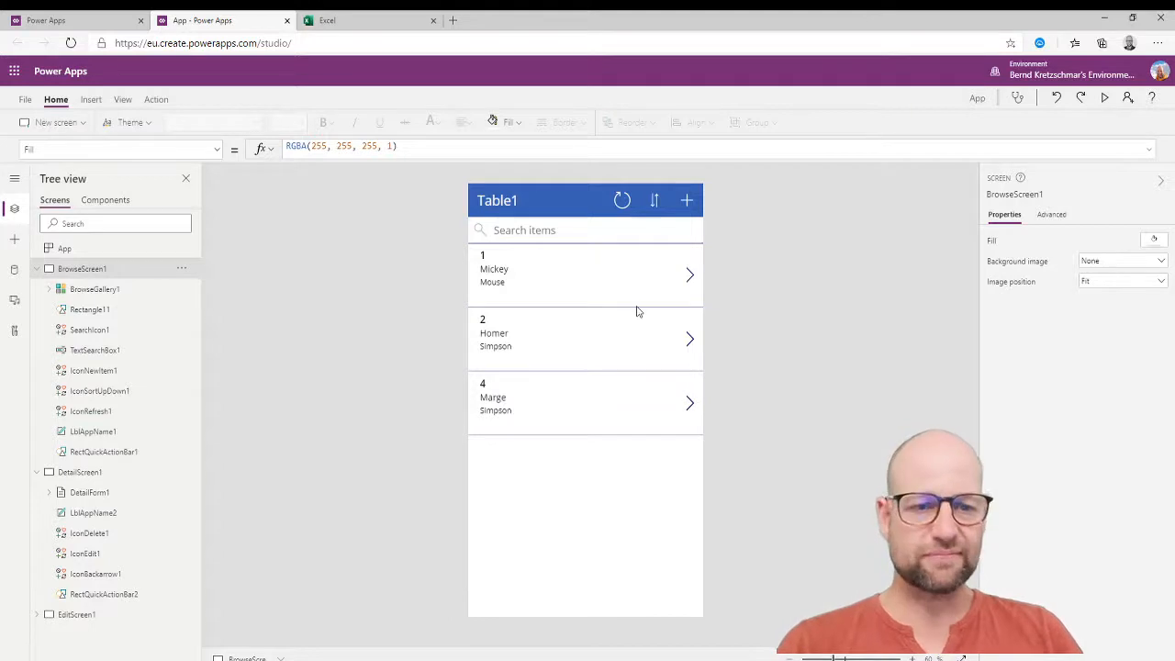
pyautogui.click(545, 233)
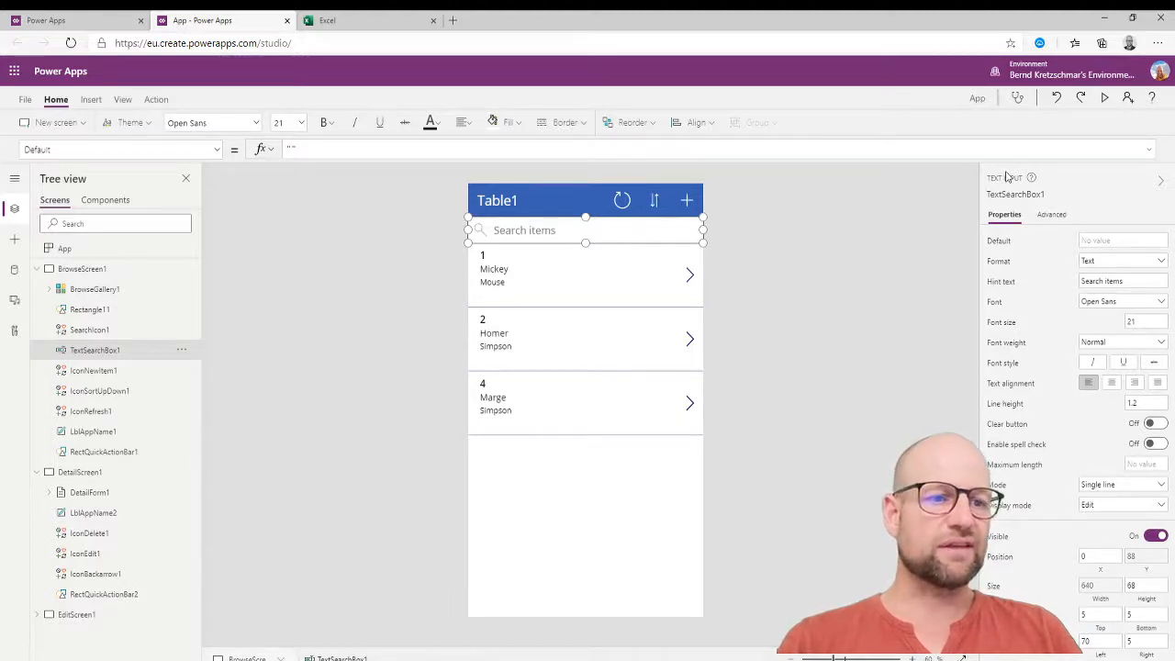
pyautogui.click(1052, 217)
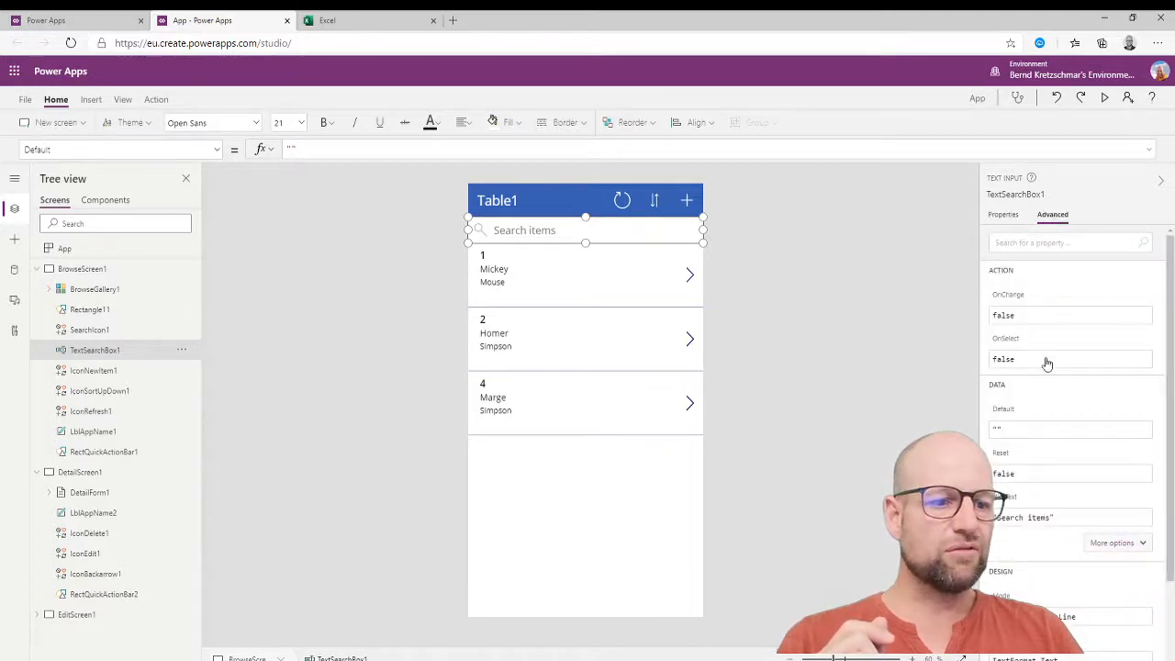
pyautogui.scroll(-3, 1043, 319)
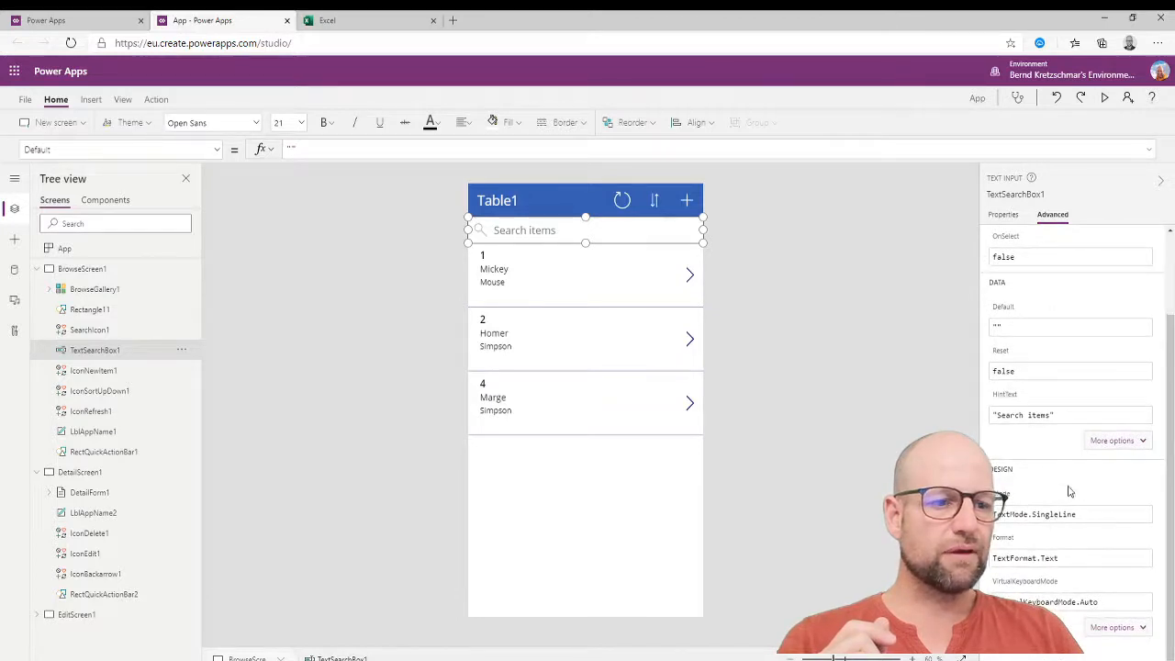
pyautogui.scroll(3, 1063, 468)
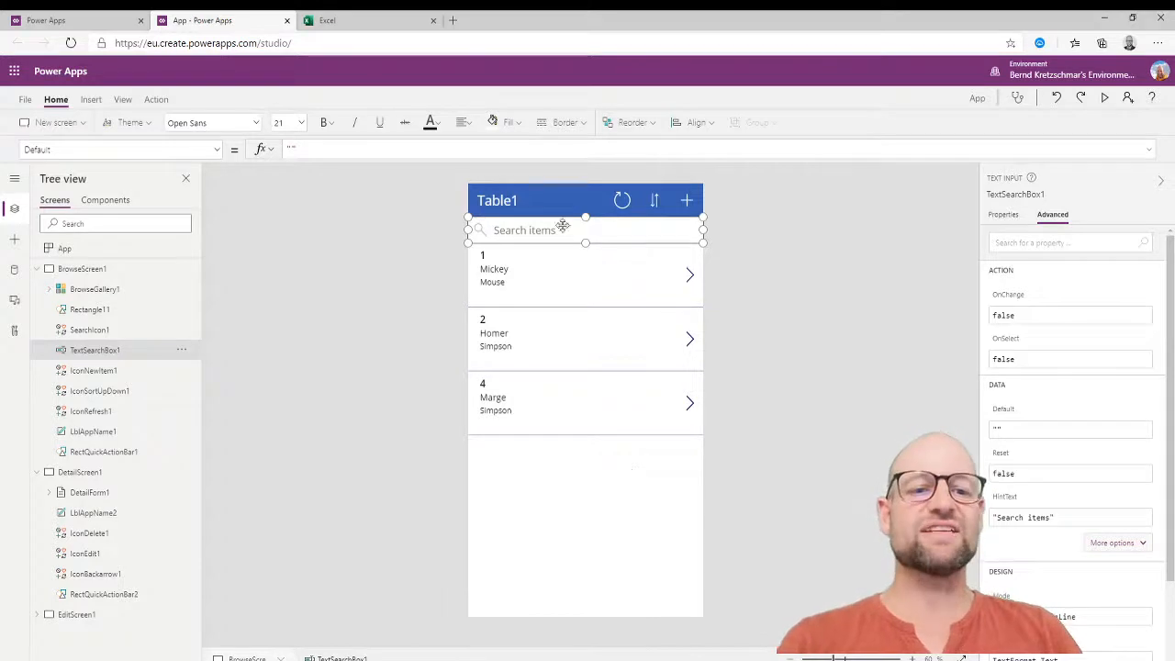
pyautogui.click(604, 463)
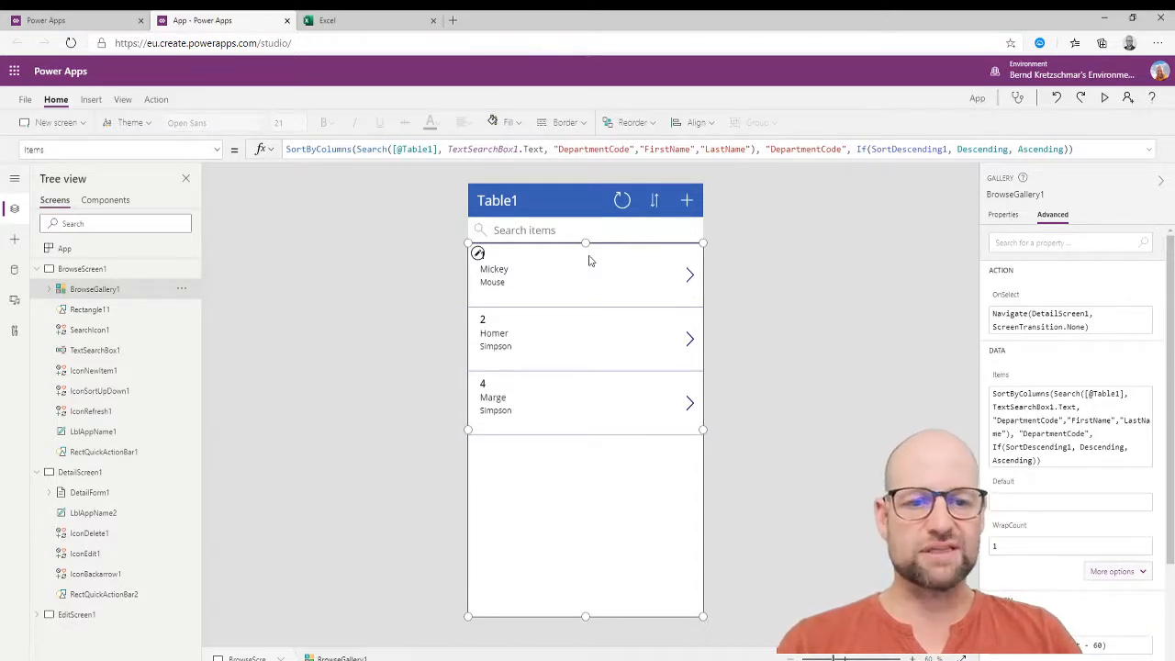
# Inspect the gallery row's template, separator, arrow, name labels and department-code title.
pyautogui.click(522, 280)
pyautogui.click(556, 266)
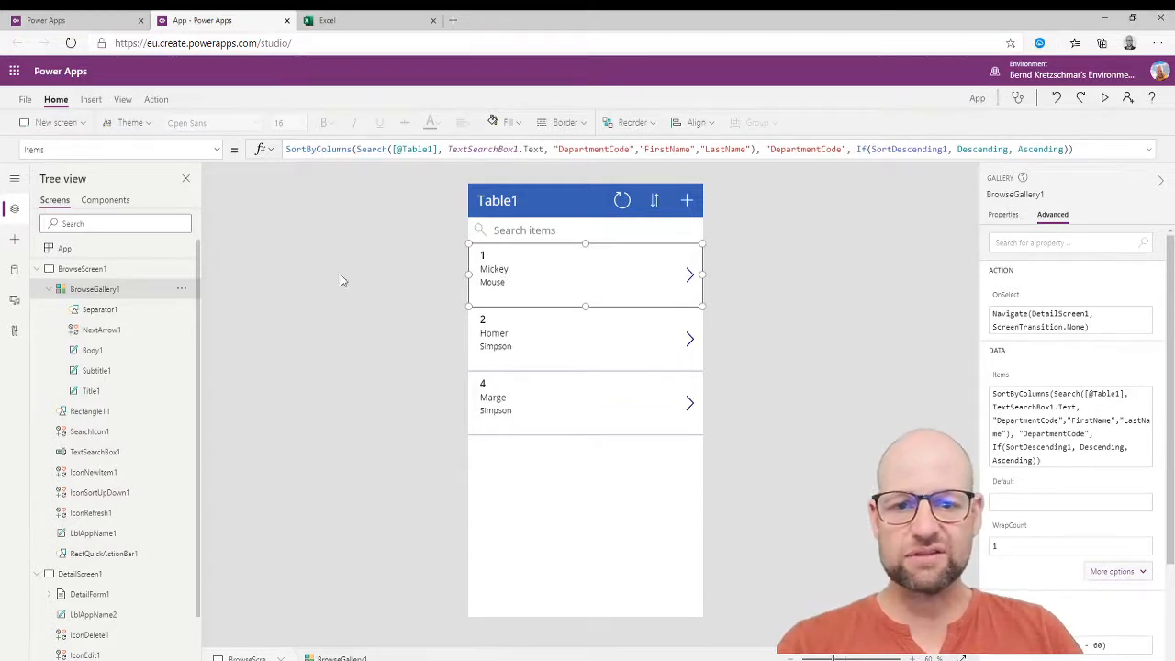
pyautogui.click(103, 310)
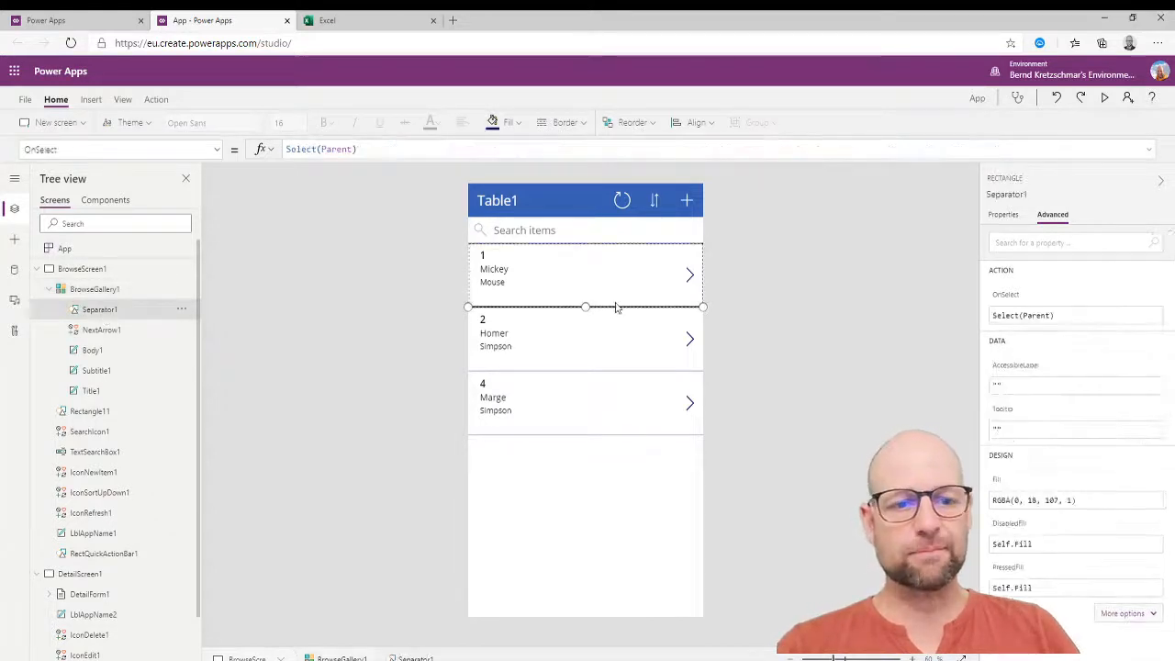
pyautogui.click(108, 329)
pyautogui.click(112, 354)
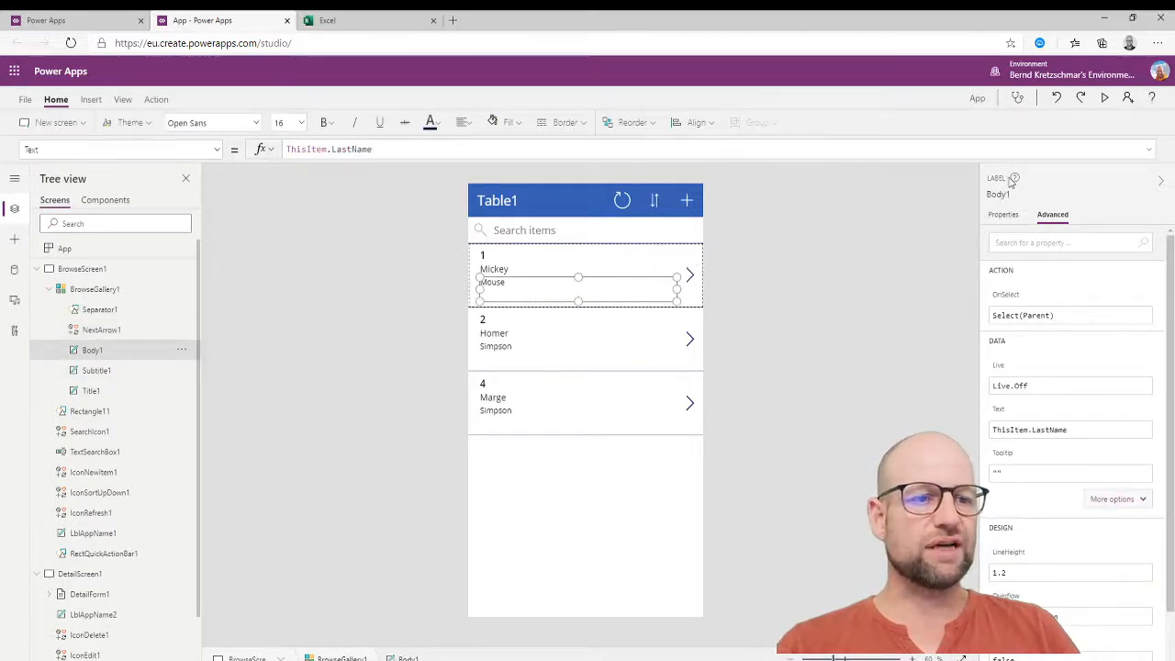
pyautogui.click(117, 371)
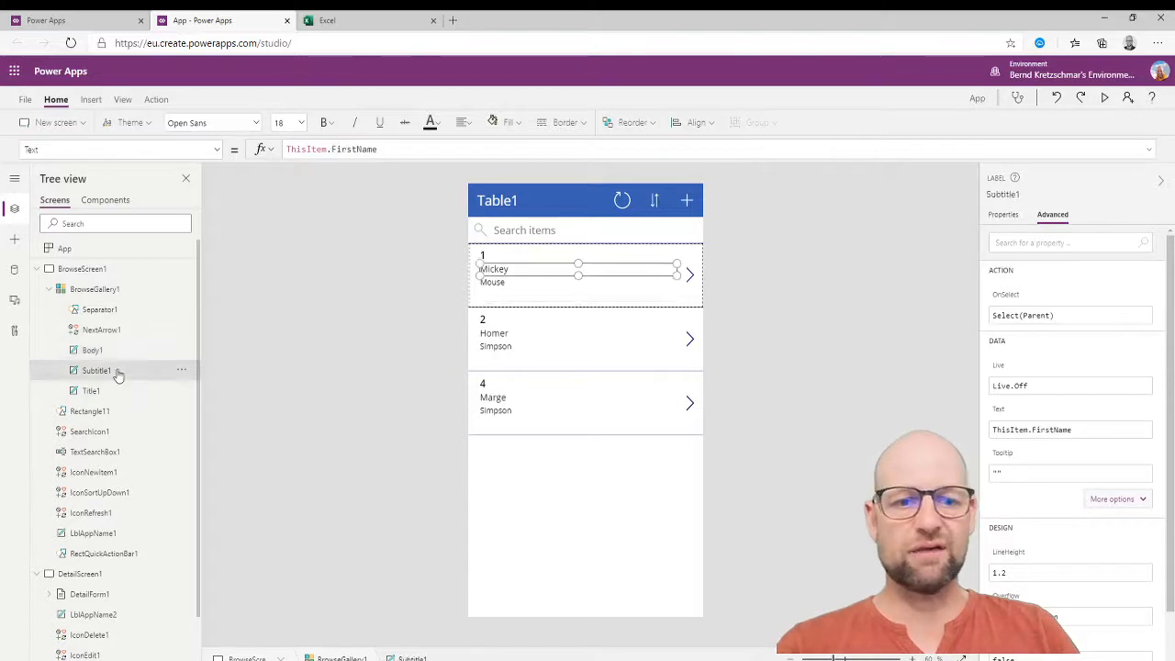
pyautogui.click(537, 257)
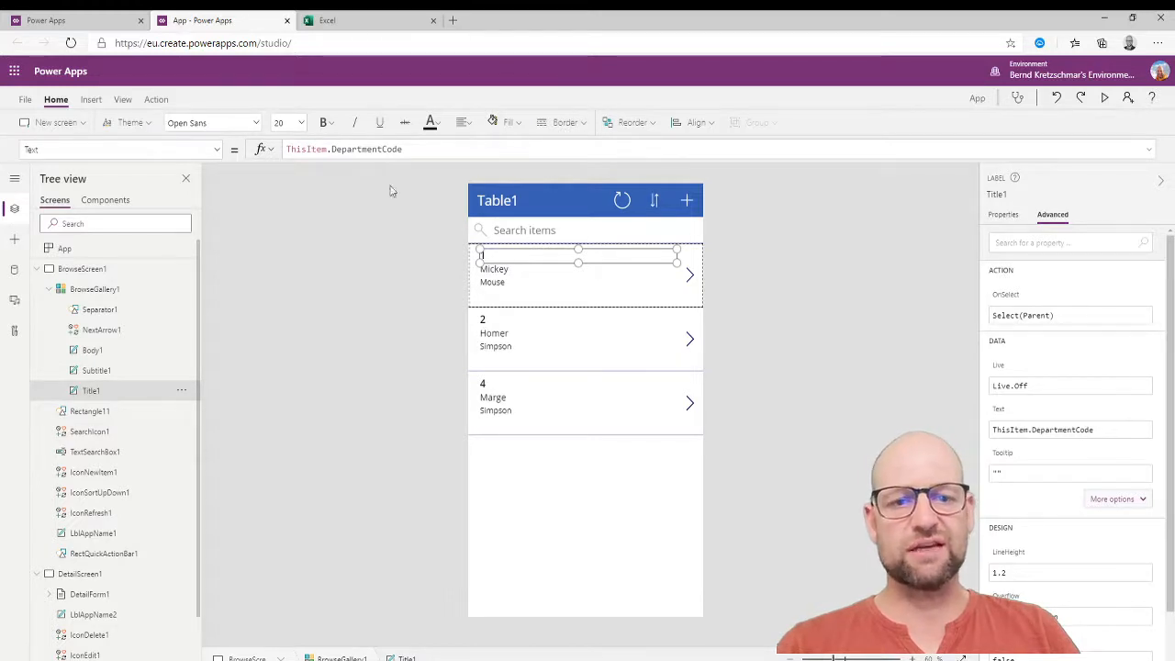
# Change the row title's formula from ThisItem.DepartmentCode to ThisItem.StartDate.
pyautogui.click(334, 151)
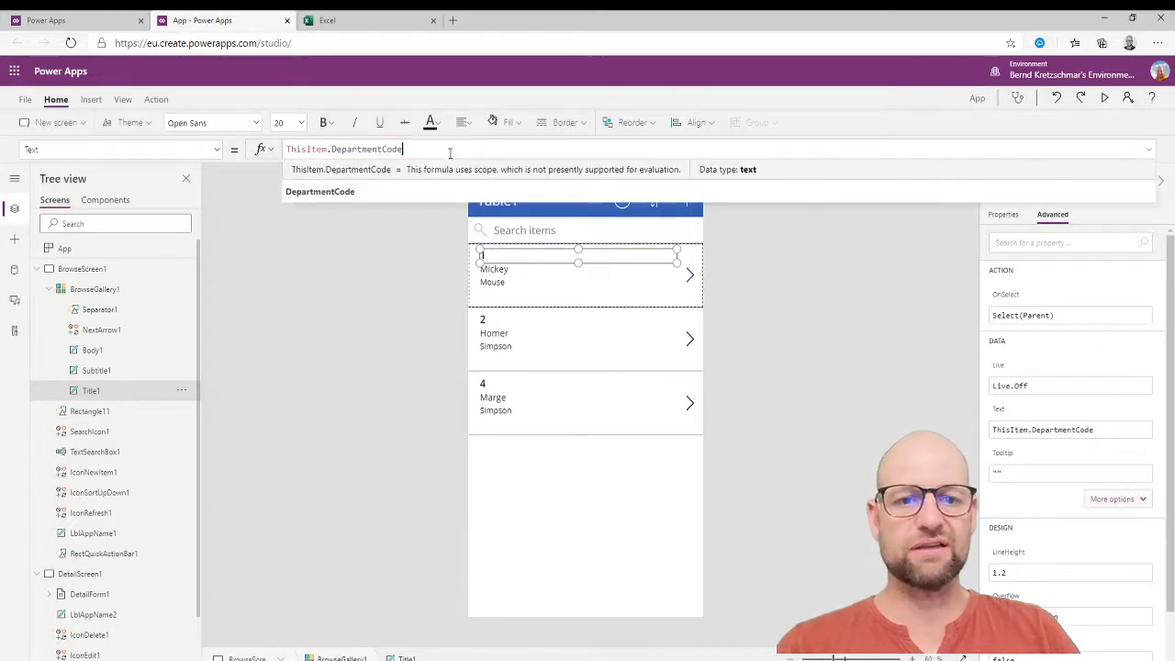
pyautogui.moveTo(332, 149); pyautogui.dragTo(403, 148)
pyautogui.write('star')
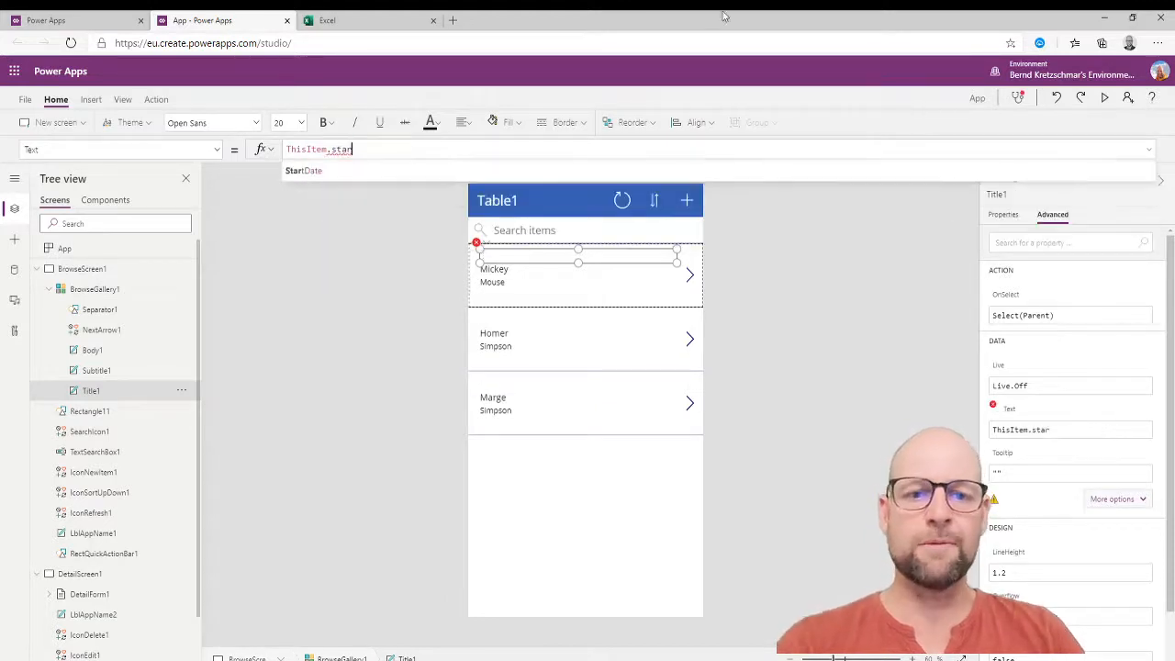
pyautogui.press('Tab')
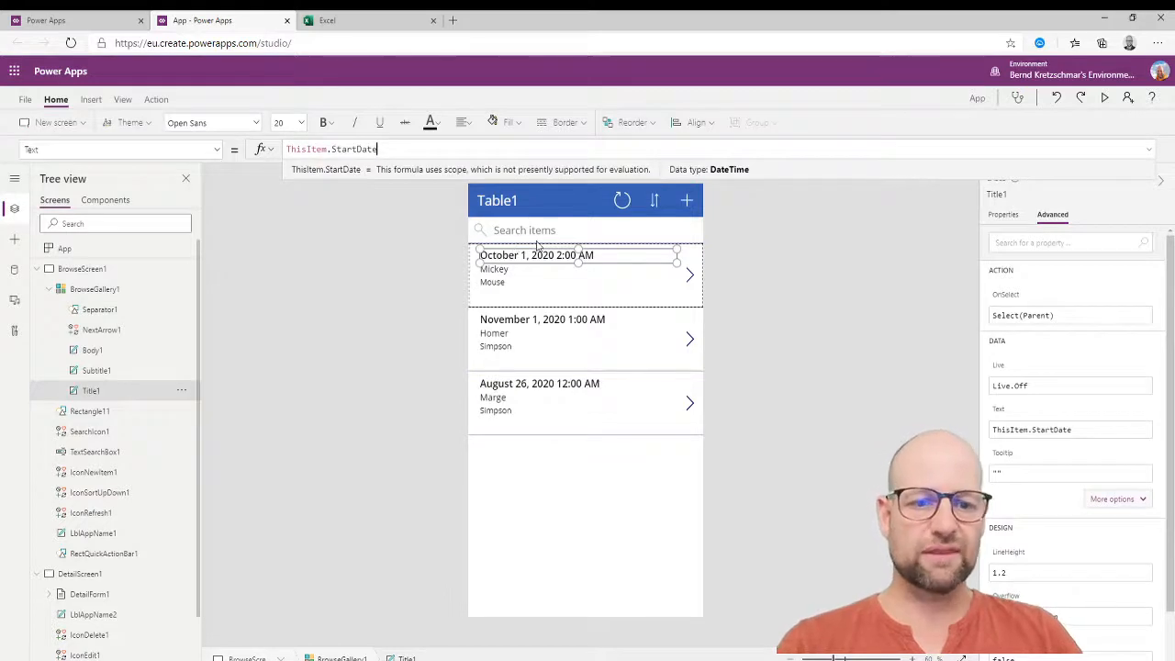
pyautogui.click(827, 242)
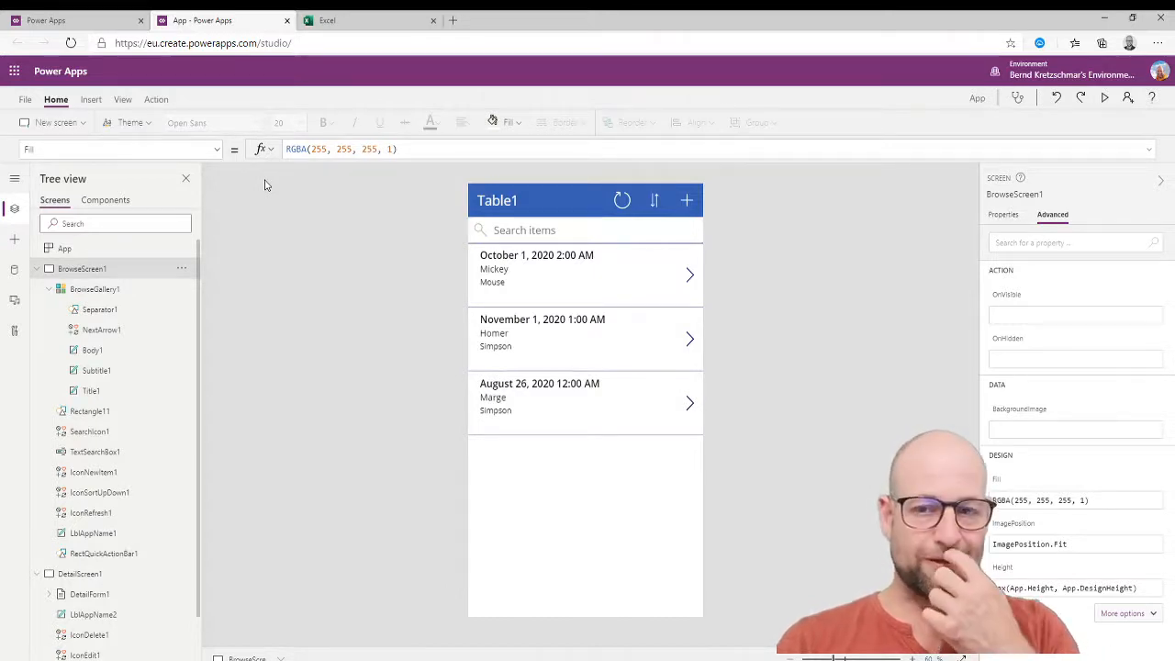
# In File Settings, change the app name from App to 1stAppEmployees and go to Save.
pyautogui.click(26, 98)
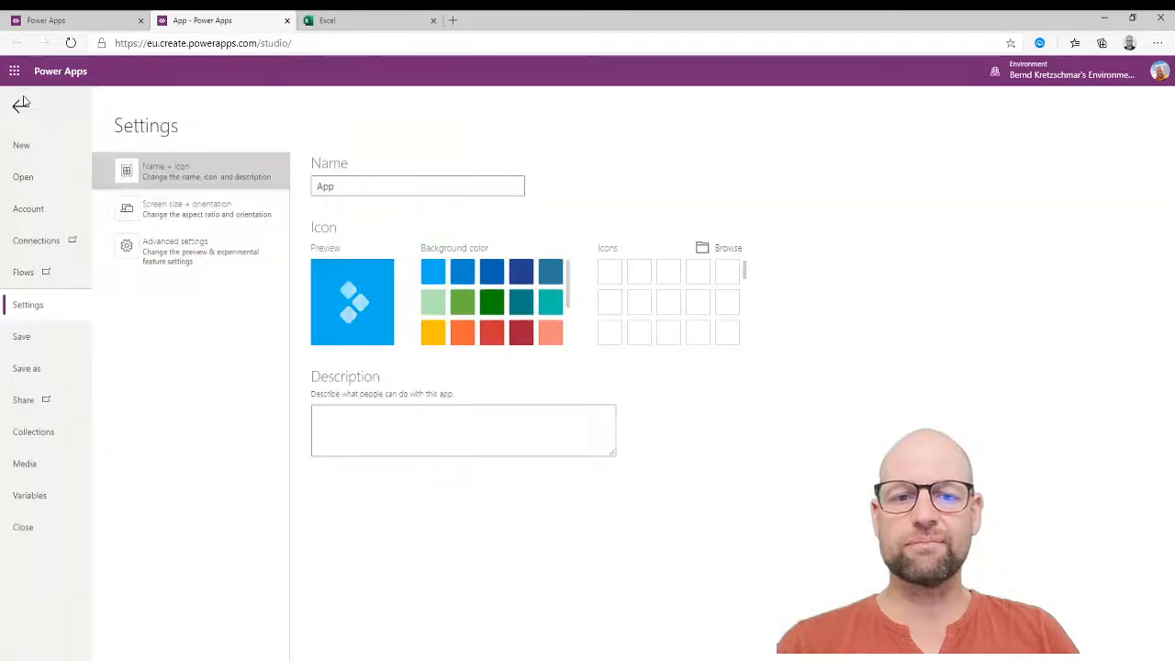
pyautogui.moveTo(386, 189); pyautogui.dragTo(223, 159)
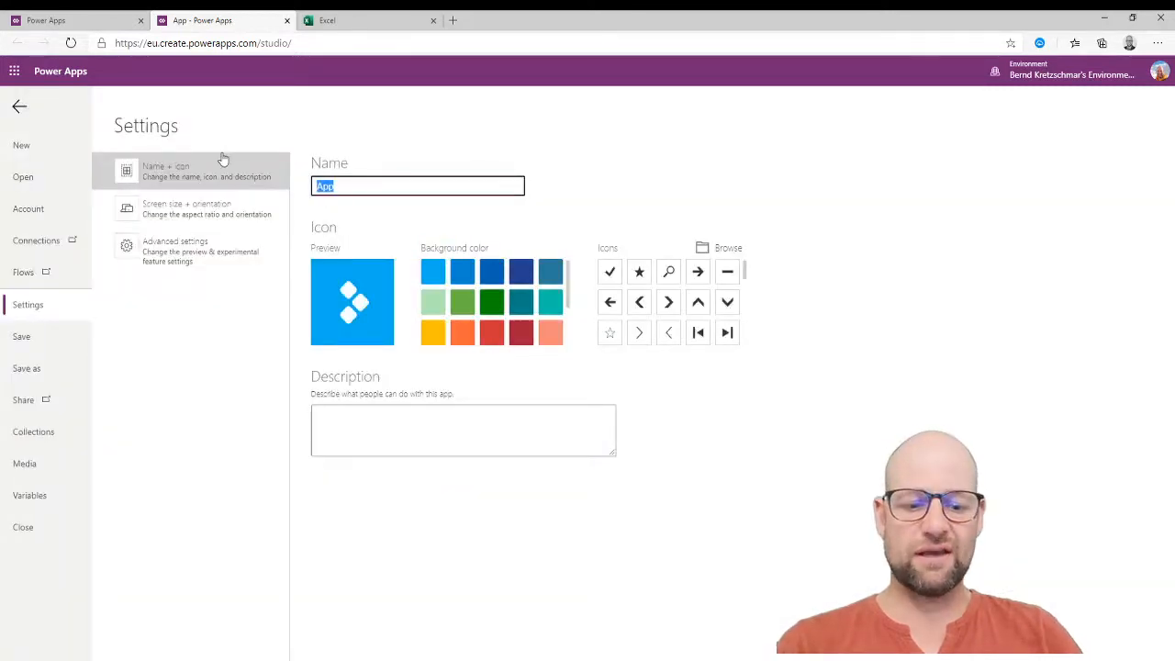
pyautogui.write('1')
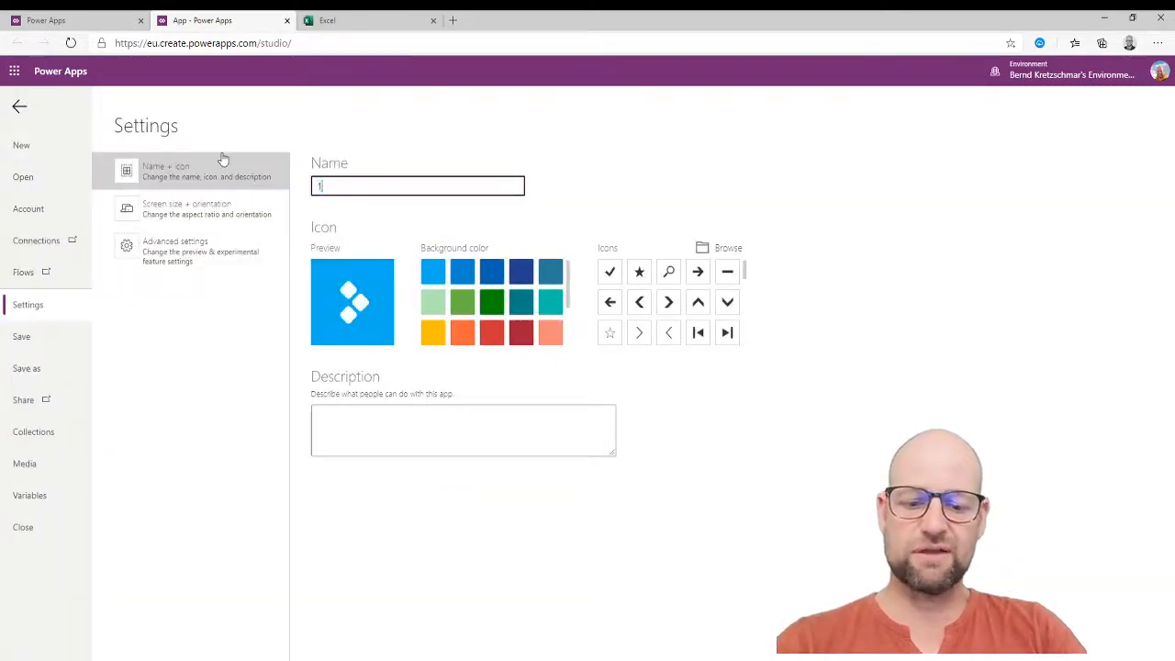
pyautogui.write('stApp')
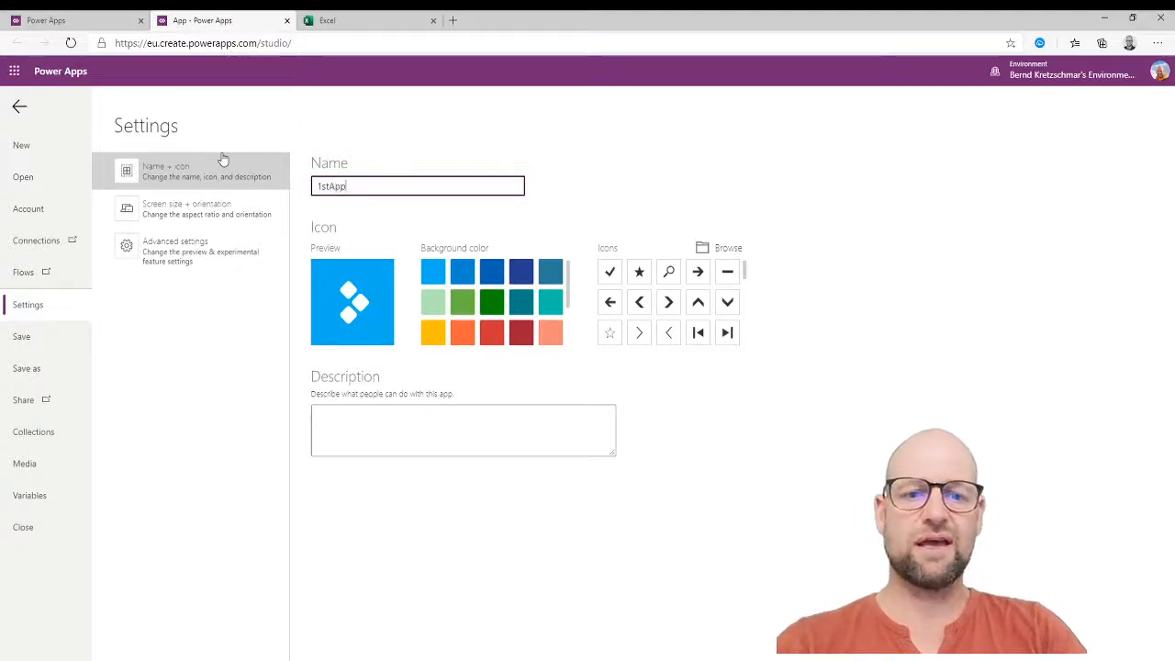
pyautogui.write('Emplo')
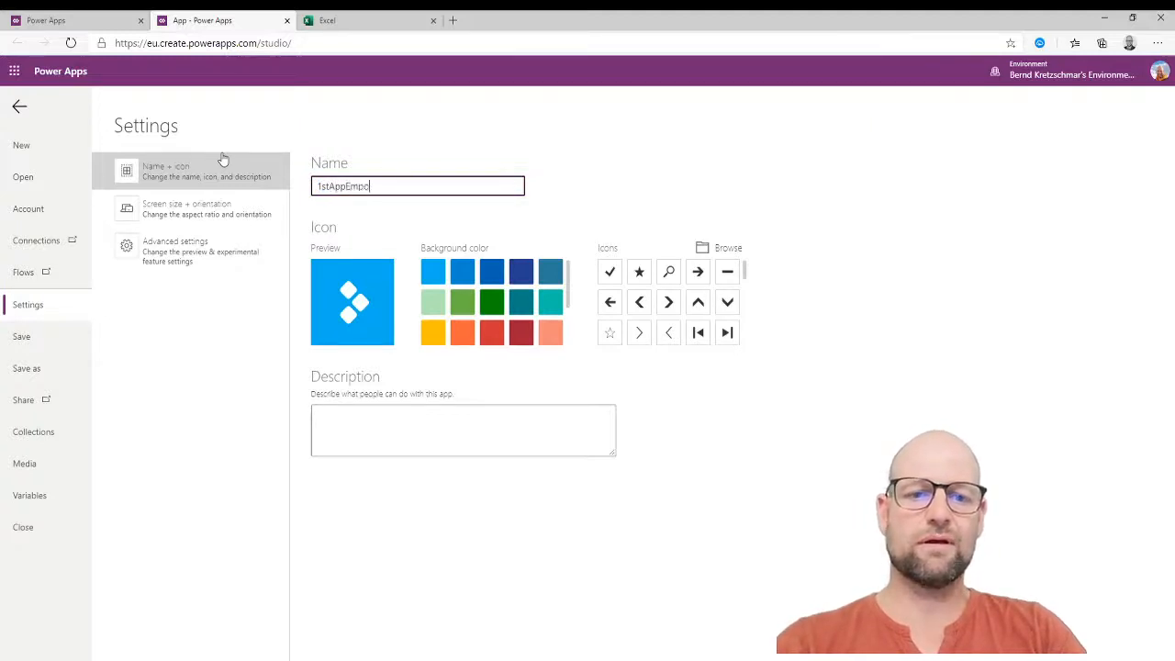
pyautogui.press('BackSpace')
pyautogui.write('loyee')
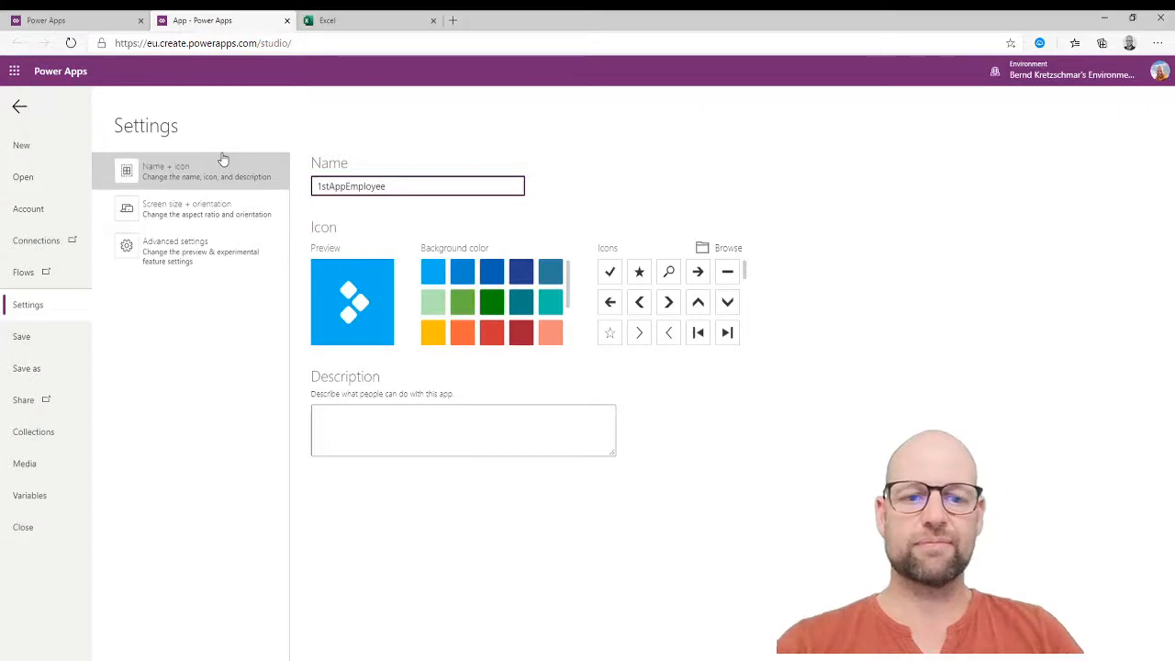
pyautogui.write('s')
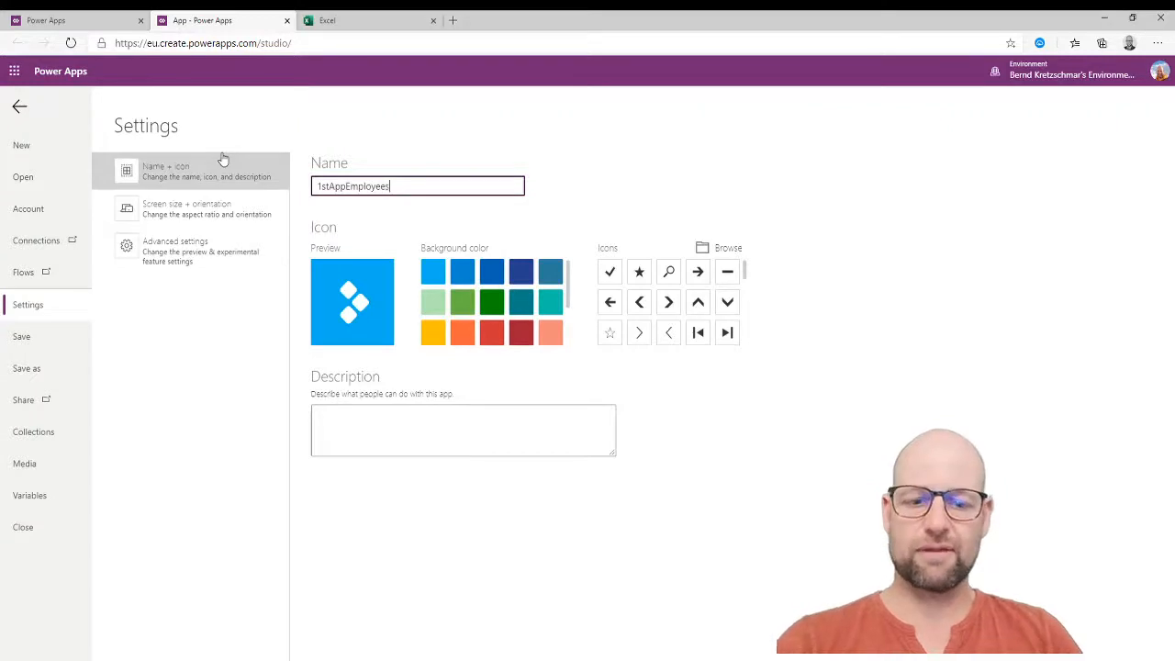
pyautogui.click(22, 336)
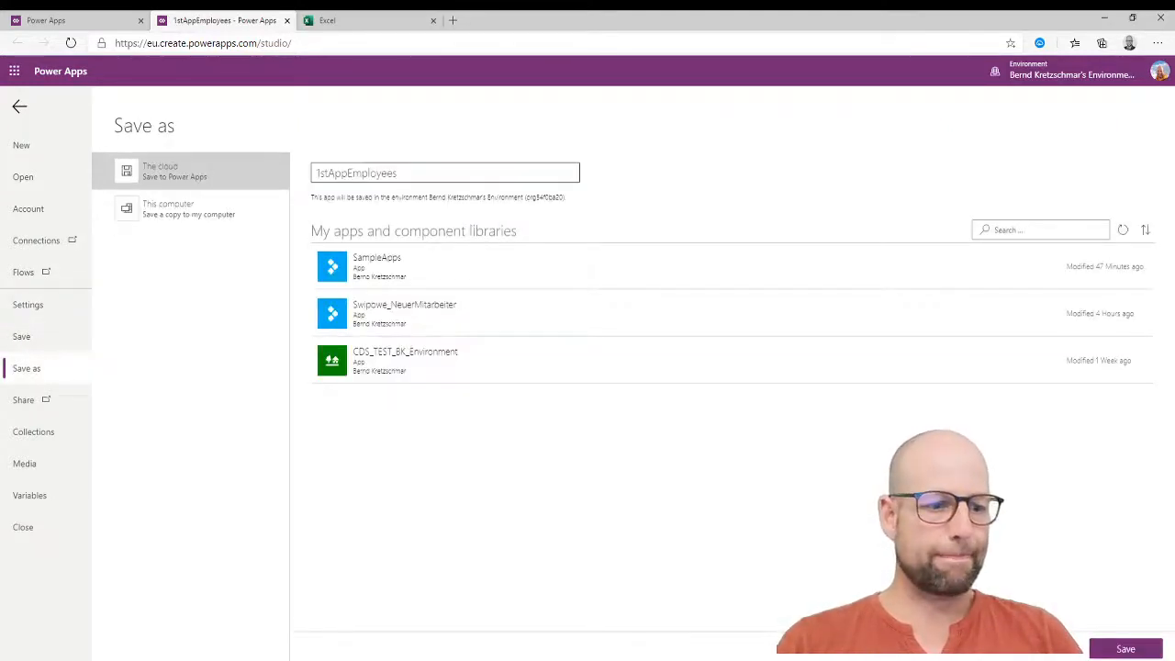
# Save the app to the cloud as 1stAppEmployees and bring up its Share panel.
pyautogui.click(1131, 652)
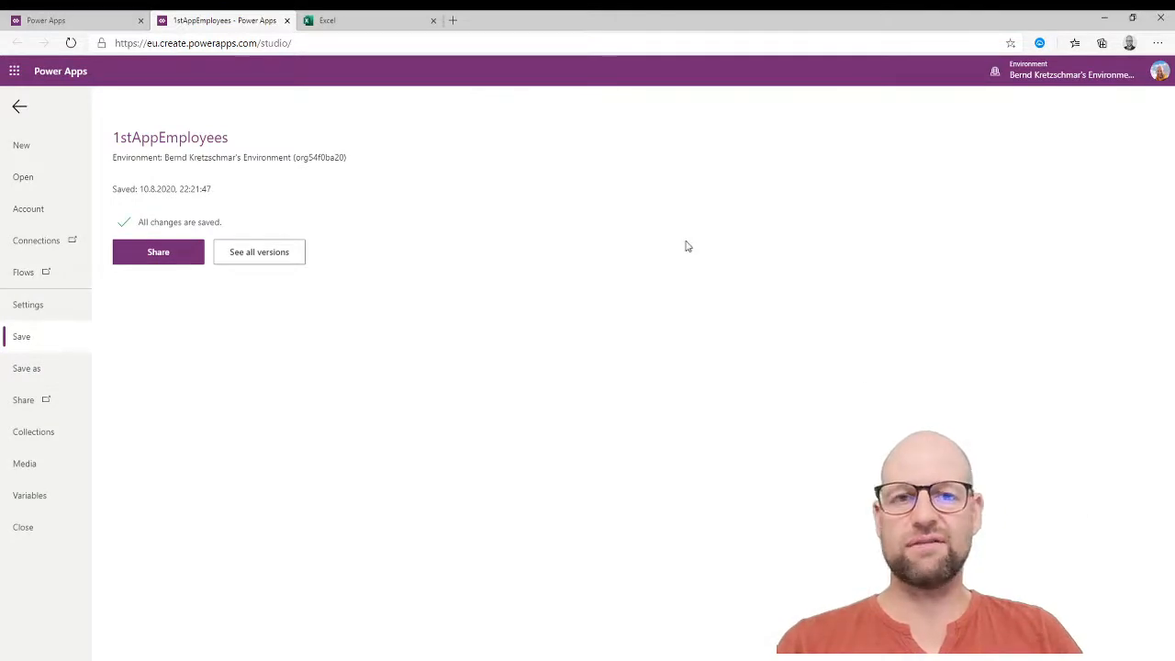
pyautogui.click(161, 254)
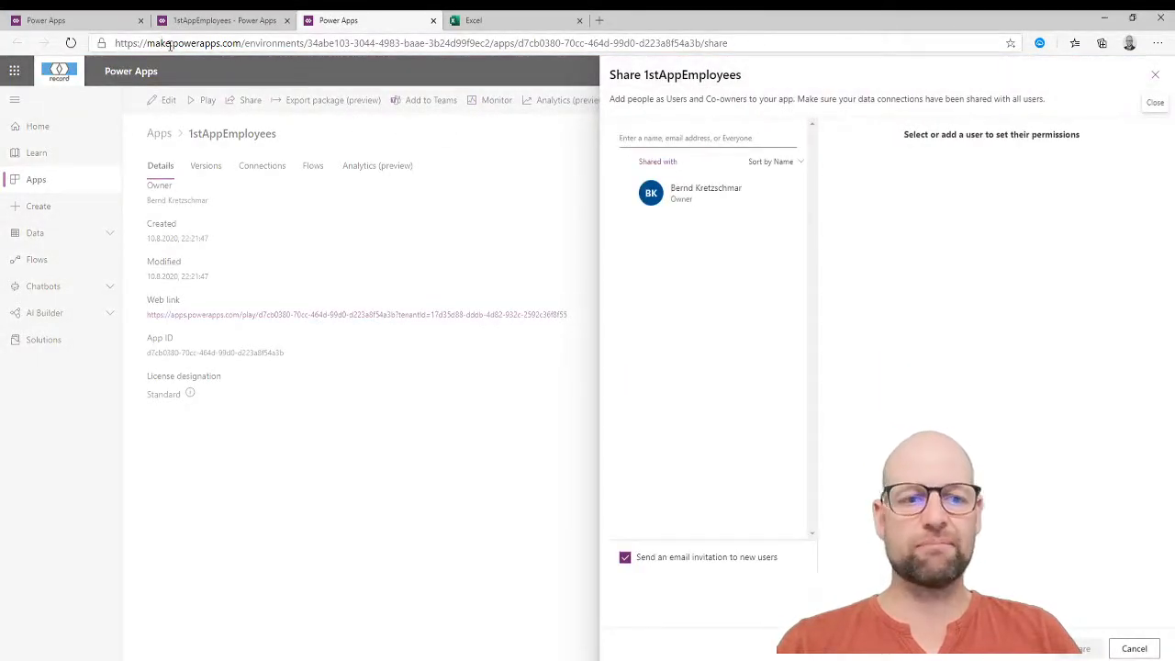
# Close the Share panel, copy the app's web link, and paste it into a new tab.
pyautogui.click(643, 136)
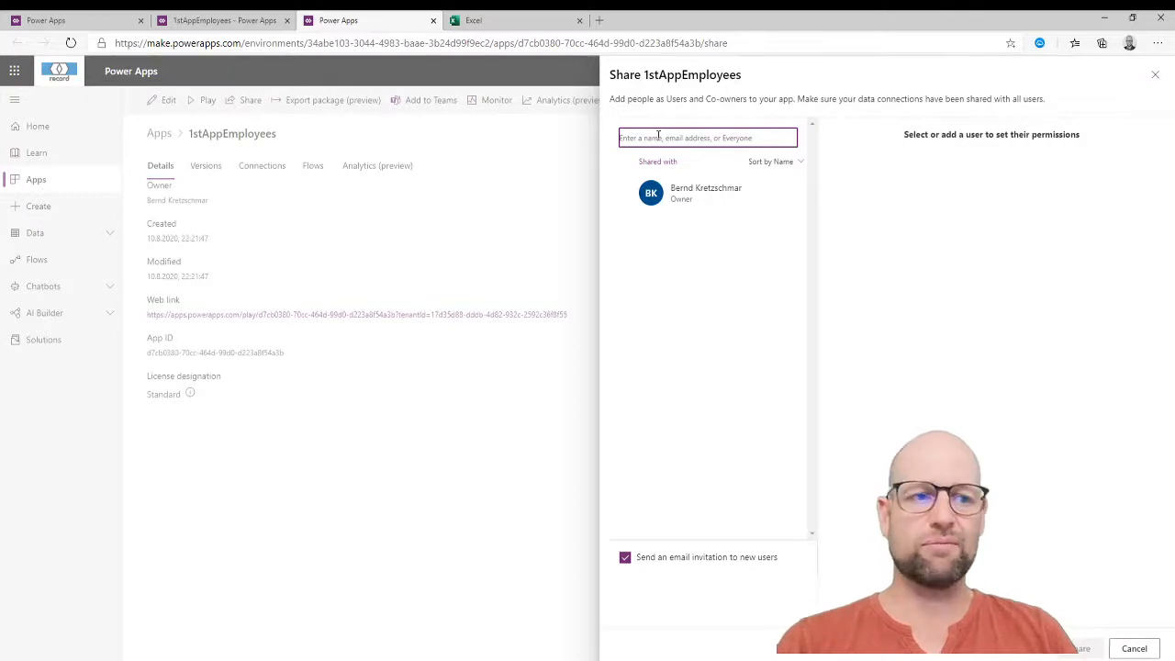
pyautogui.click(1155, 74)
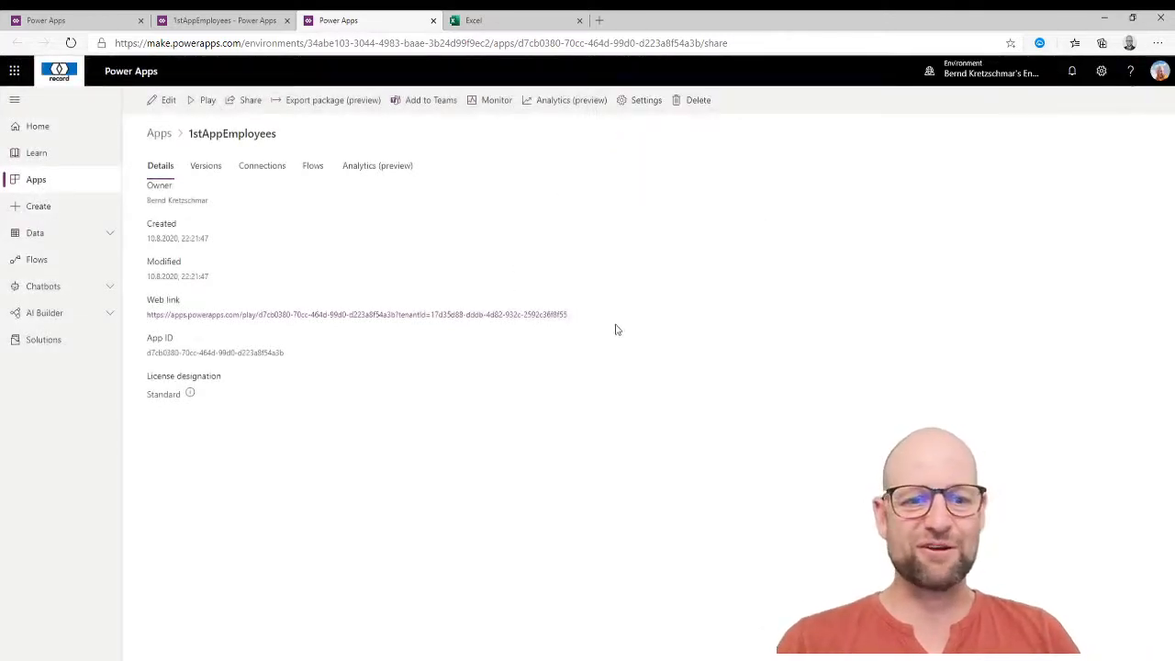
pyautogui.moveTo(596, 325); pyautogui.dragTo(536, 315)
pyautogui.click(703, 355)
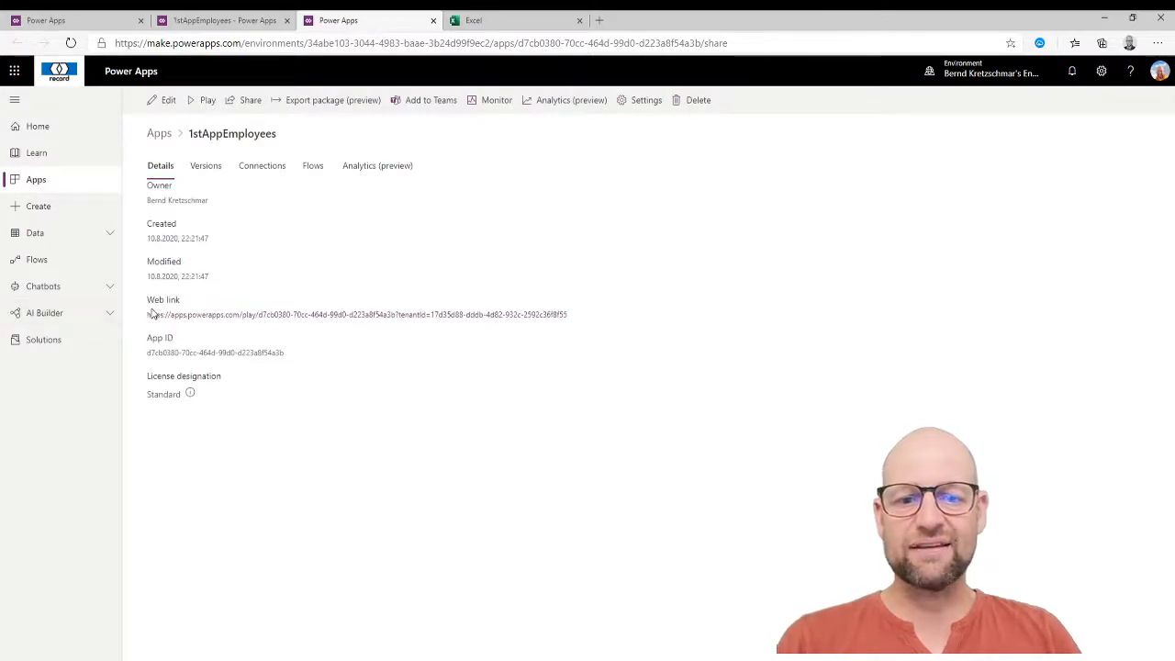
pyautogui.moveTo(593, 318); pyautogui.dragTo(131, 320)
pyautogui.hotkey('ctrl', 'c')
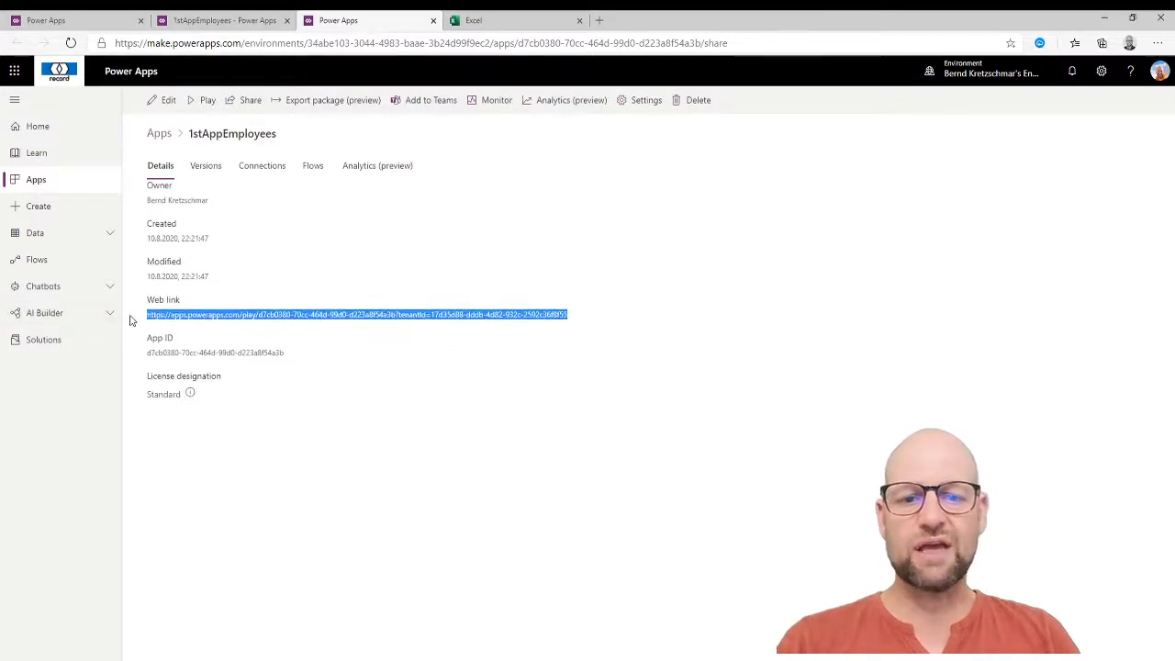
pyautogui.click(600, 21)
pyautogui.hotkey('ctrl', 'v')
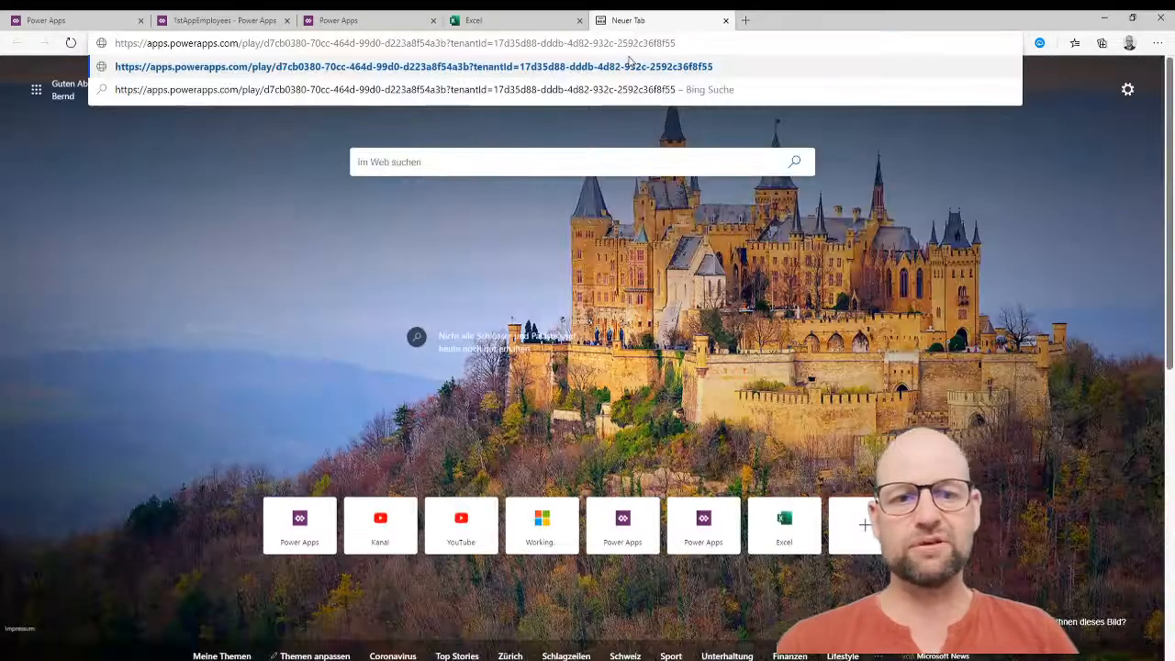
# Load the app from its web link and enter a new employee with department code 3 and their first and last name.
pyautogui.press('Return')
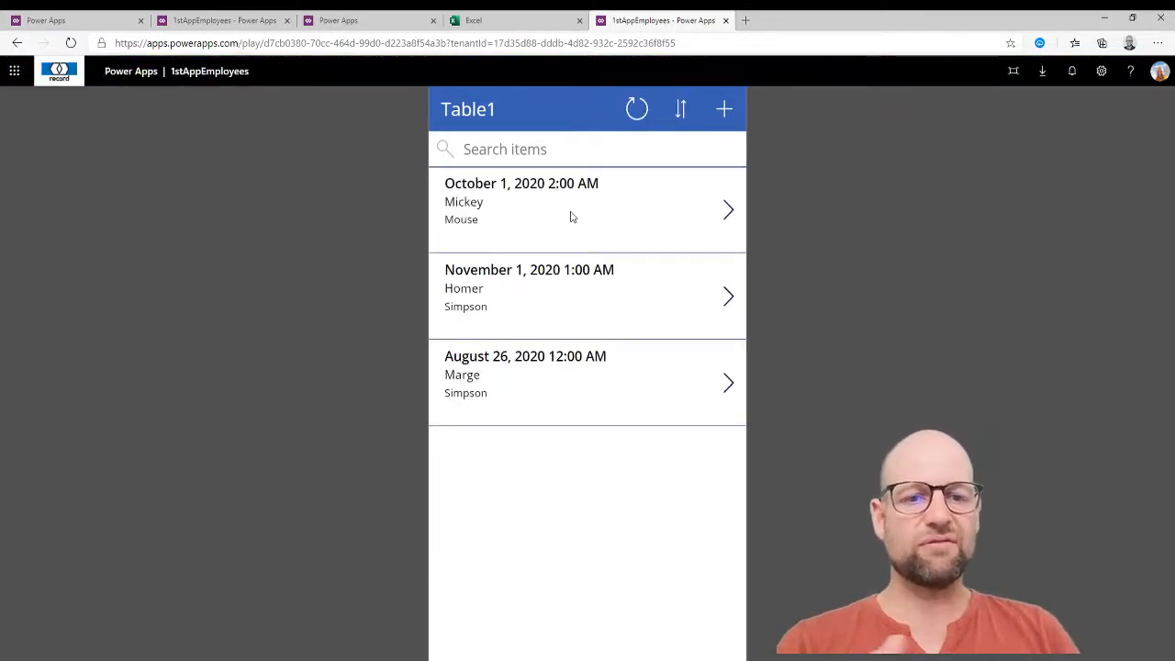
pyautogui.click(724, 109)
pyautogui.click(504, 261)
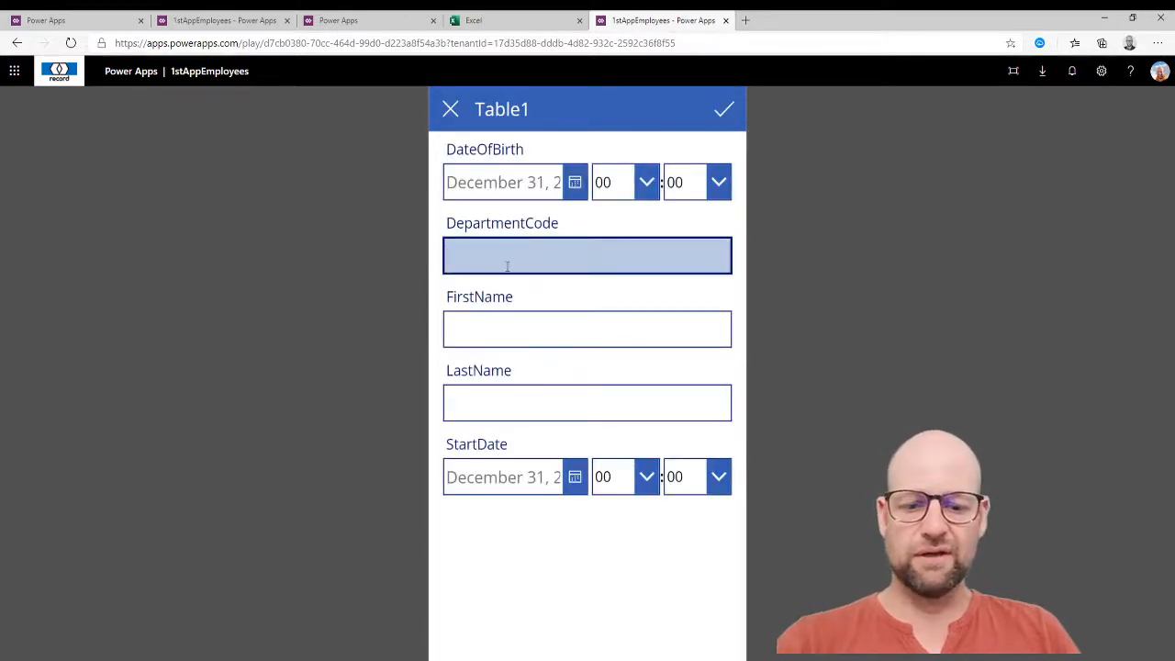
pyautogui.write('3')
pyautogui.click(504, 328)
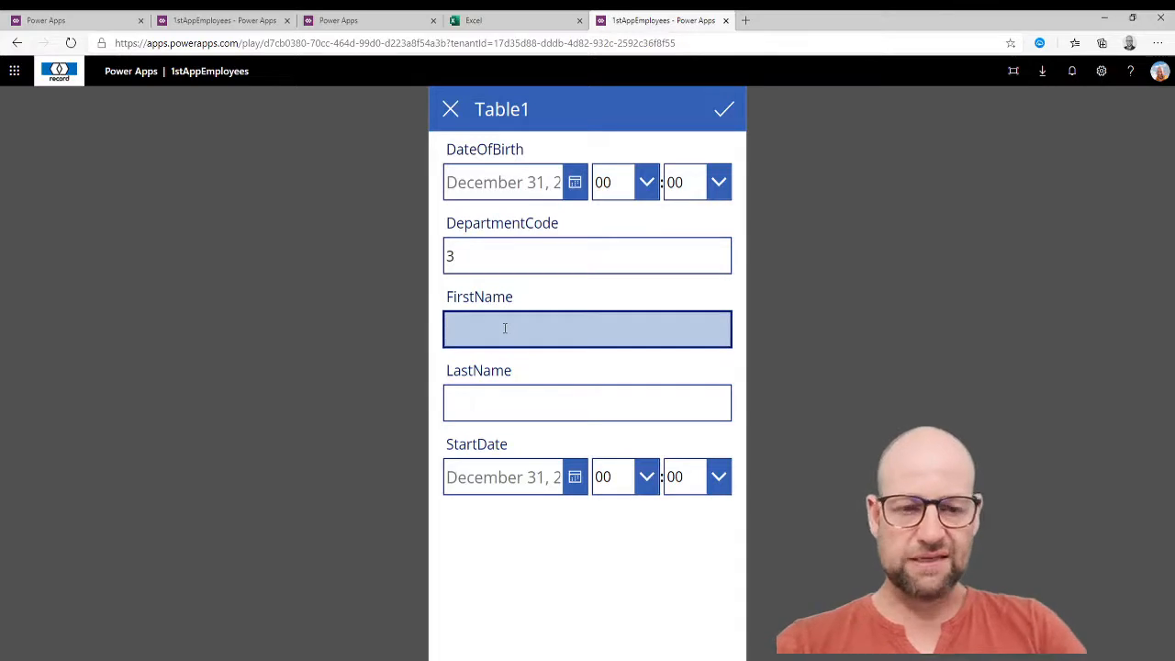
pyautogui.press('Tab')
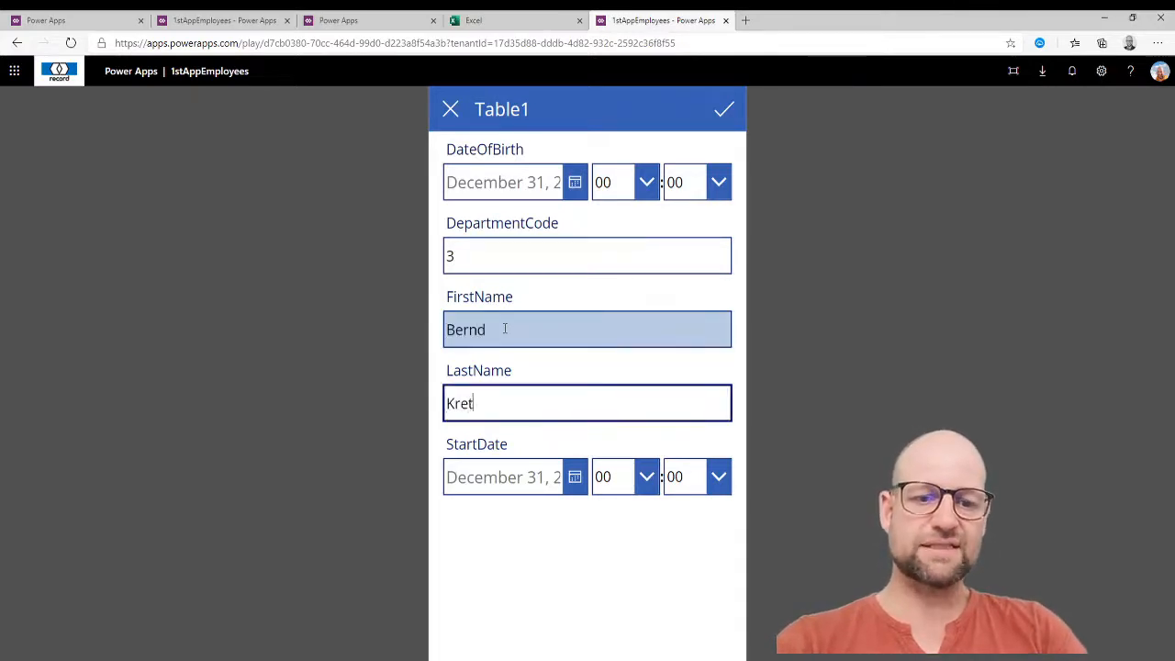
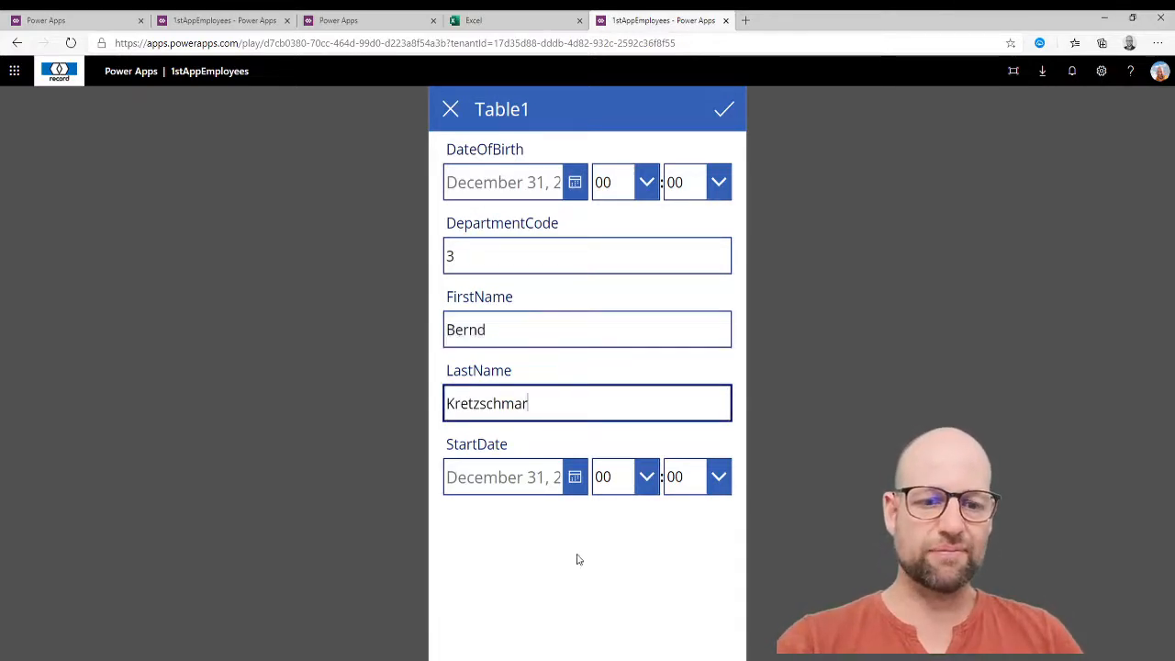
# Set the start date to August 26, 2020, save the record, and close the app's tab.
pyautogui.click(574, 477)
pyautogui.click(576, 595)
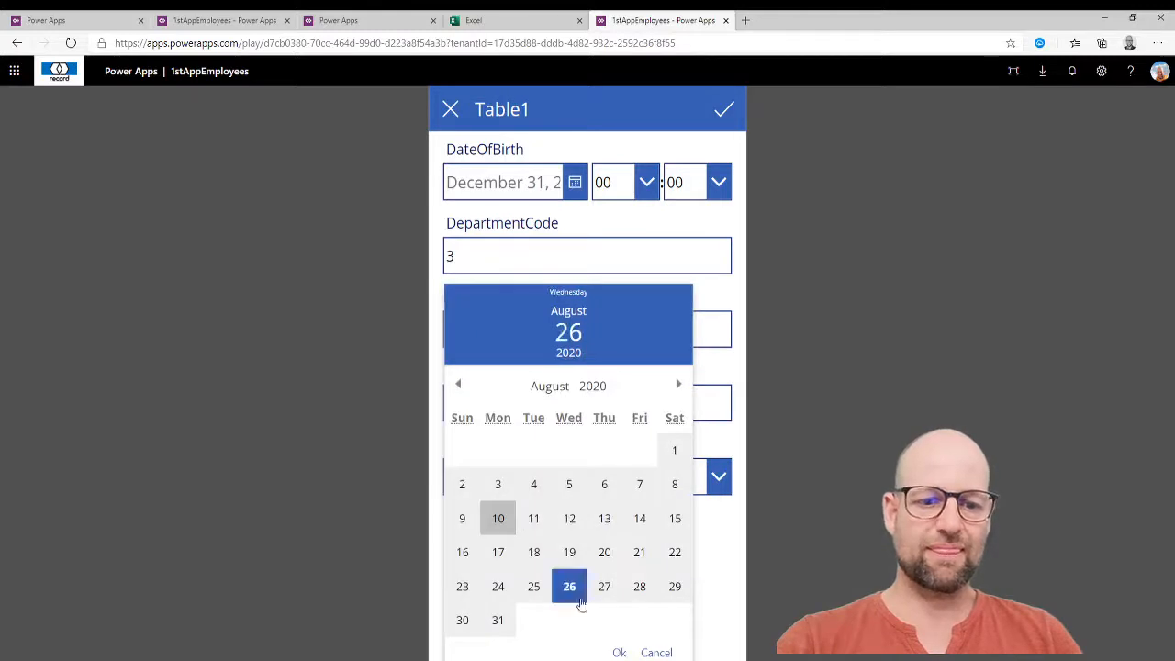
pyautogui.click(618, 651)
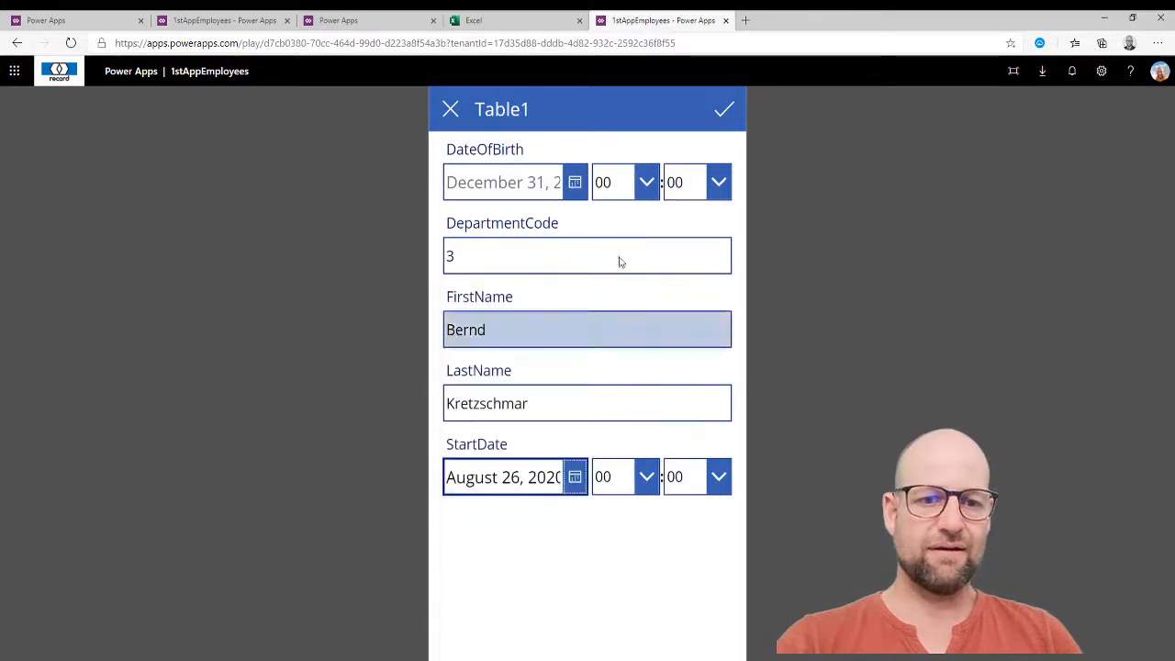
pyautogui.click(721, 111)
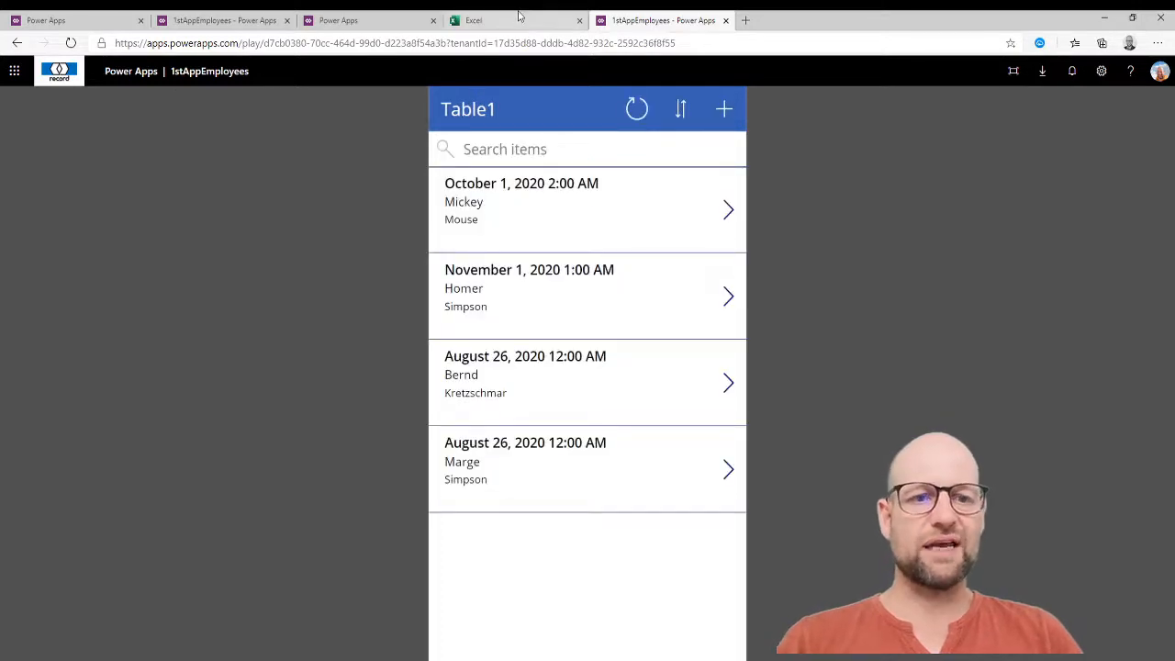
pyautogui.click(725, 20)
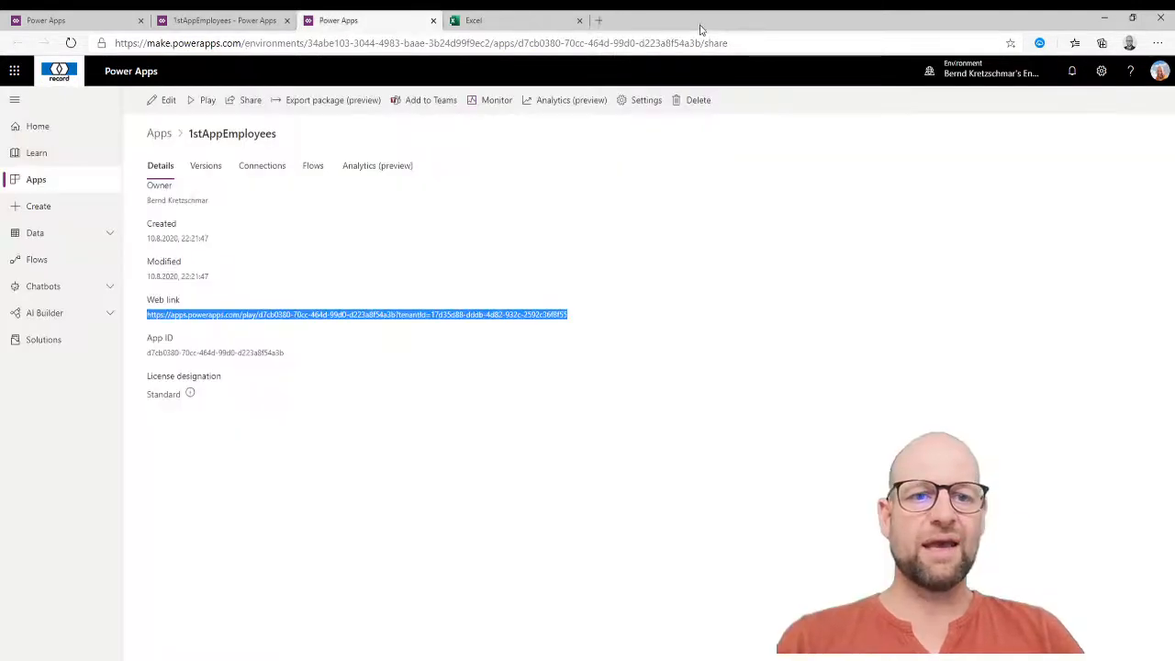
# Switch browser tabs to the 1stAppEmployees studio and go back from the Save page to the editor.
pyautogui.click(512, 20)
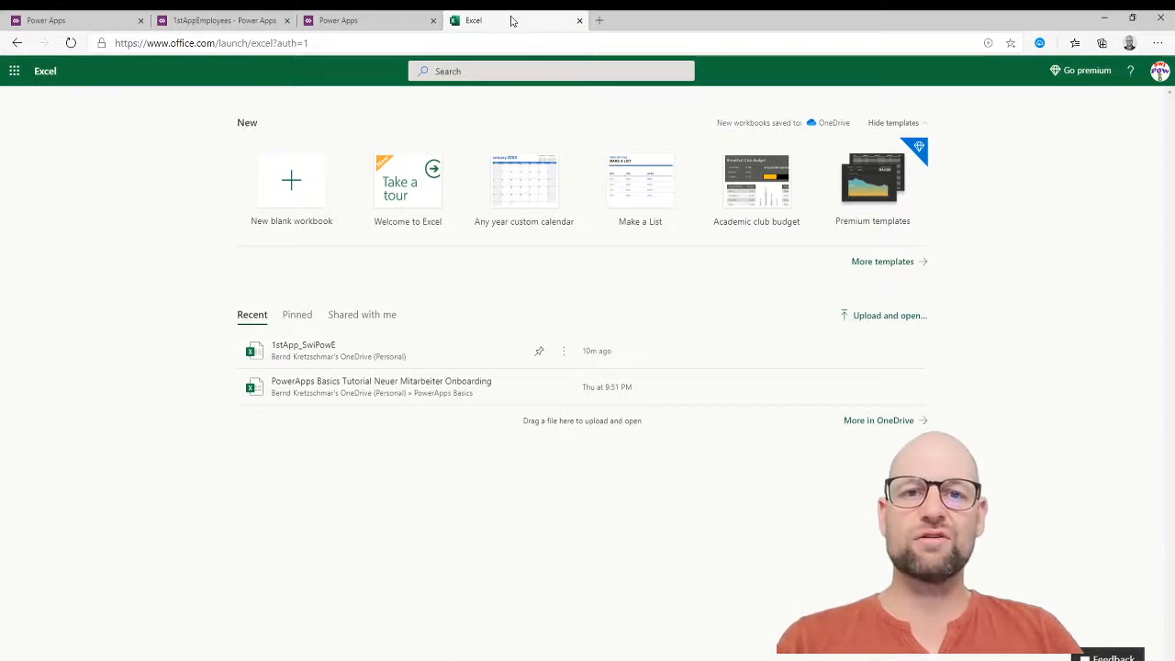
pyautogui.click(362, 20)
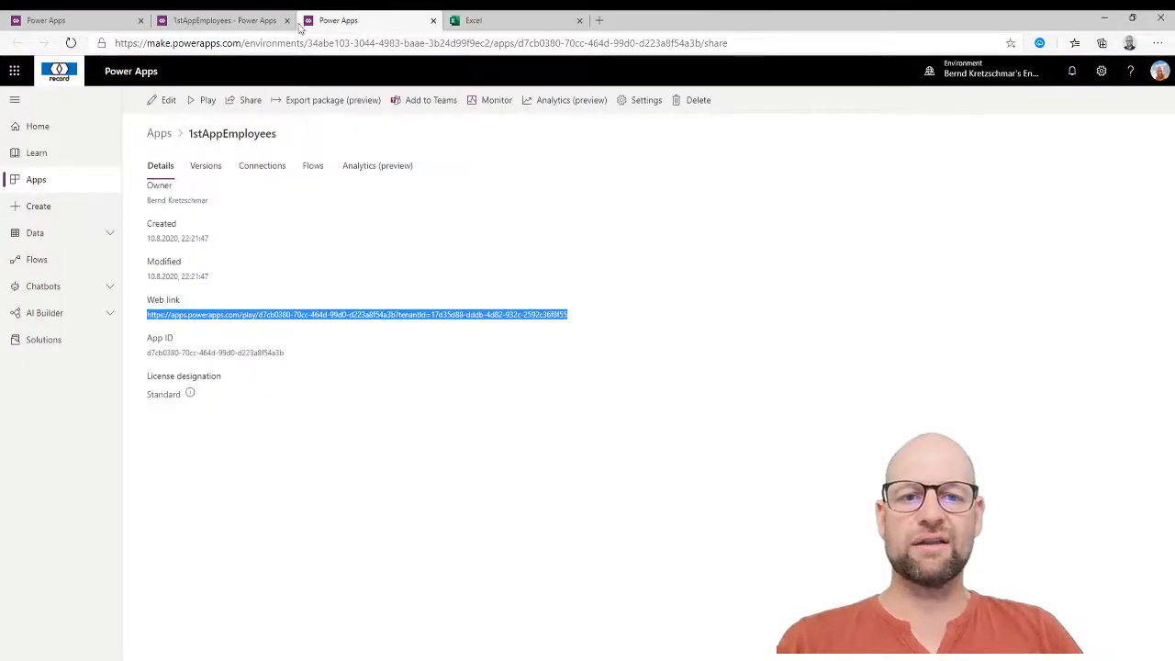
pyautogui.click(206, 20)
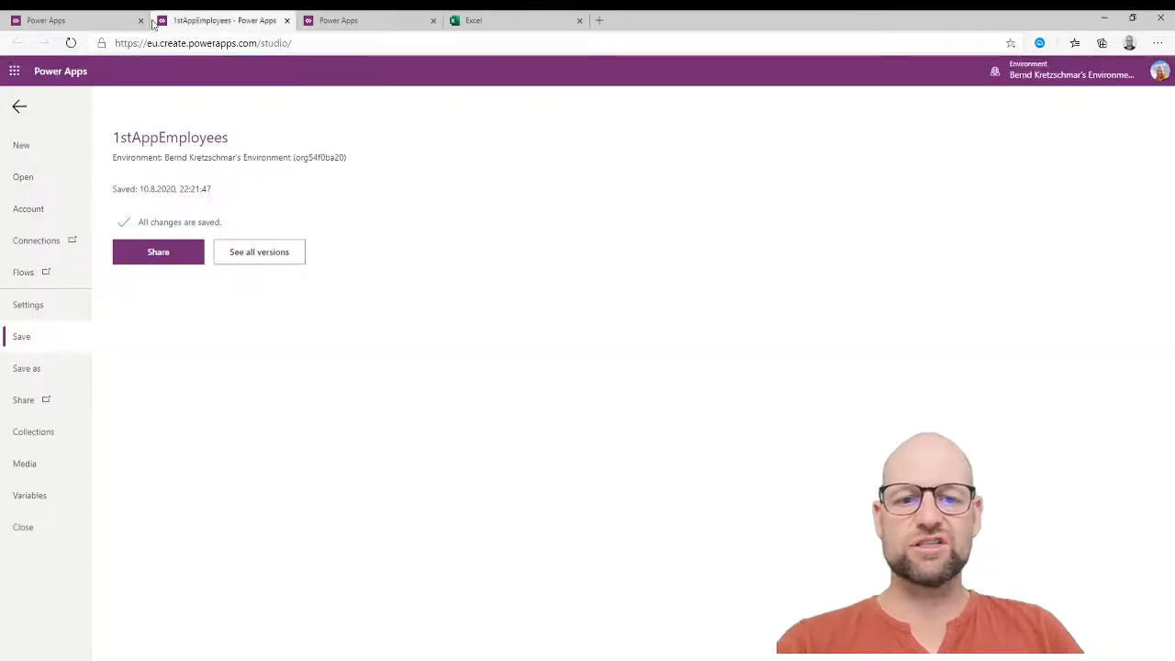
pyautogui.click(20, 107)
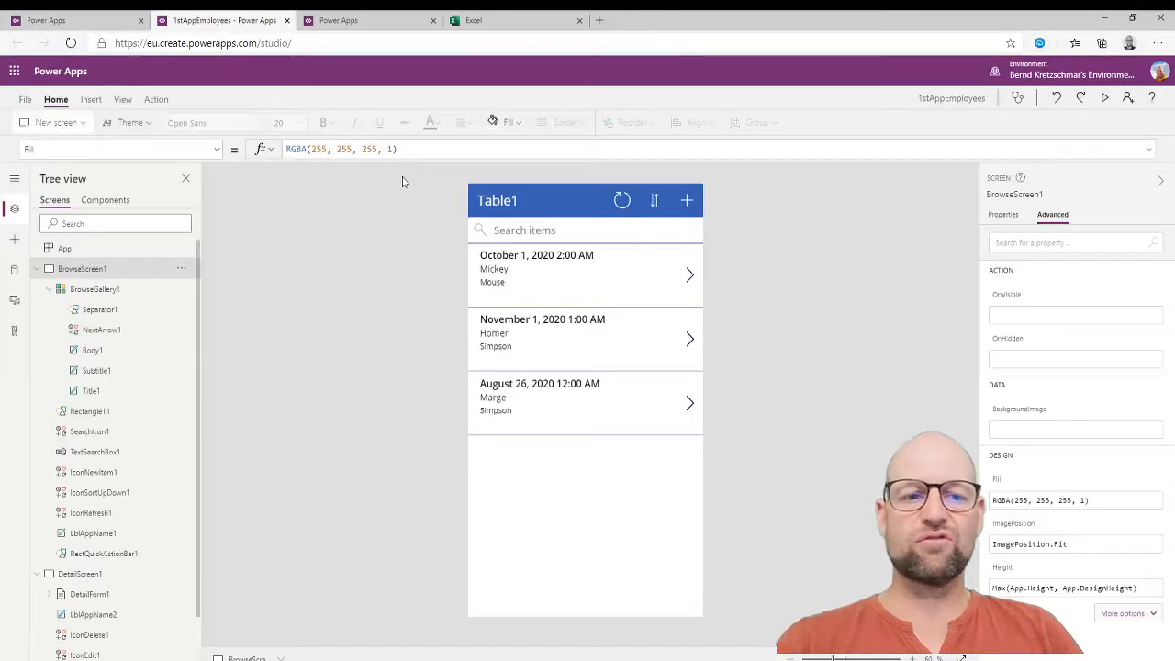
pyautogui.click(524, 231)
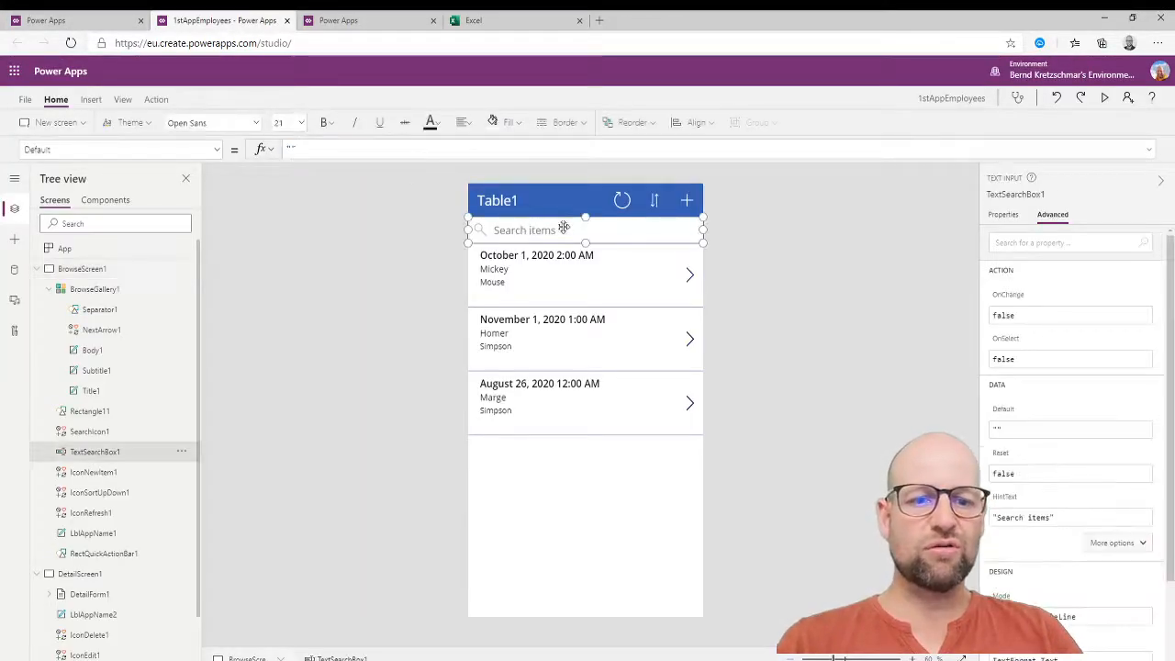
pyautogui.click(558, 283)
pyautogui.click(599, 459)
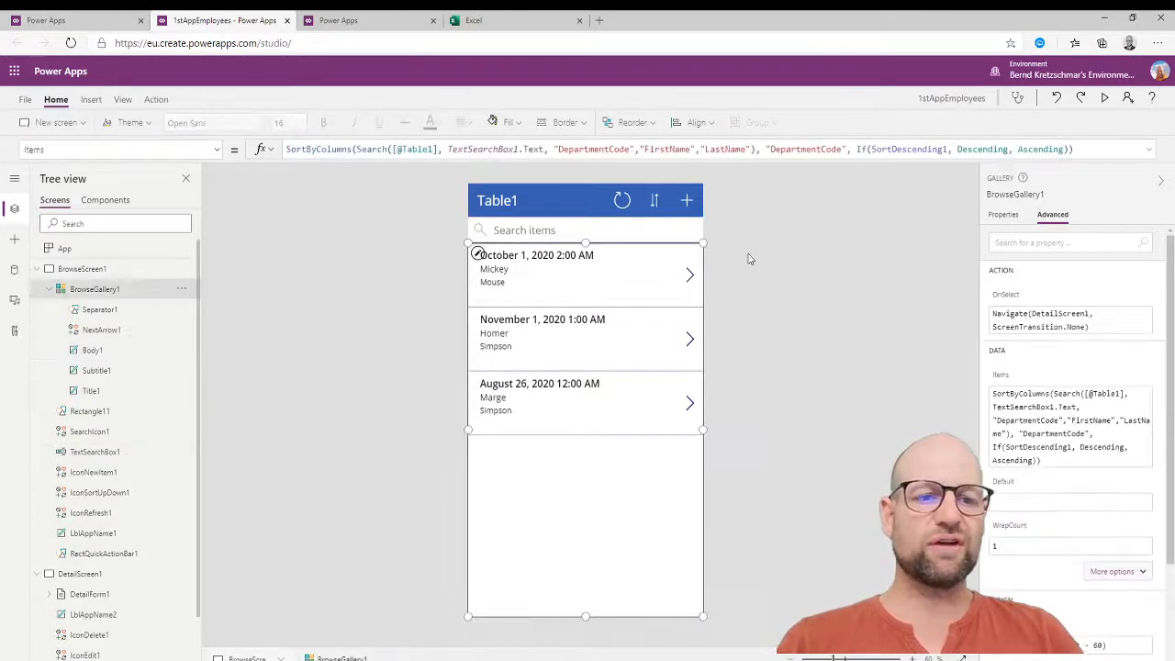
pyautogui.click(686, 201)
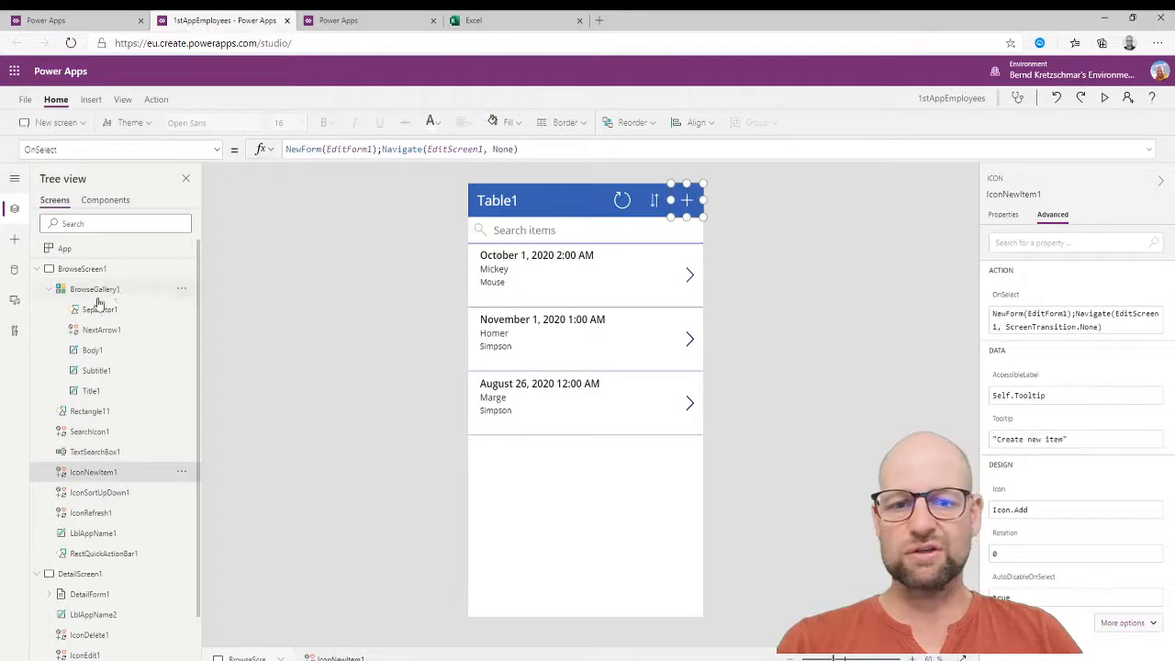
pyautogui.click(39, 269)
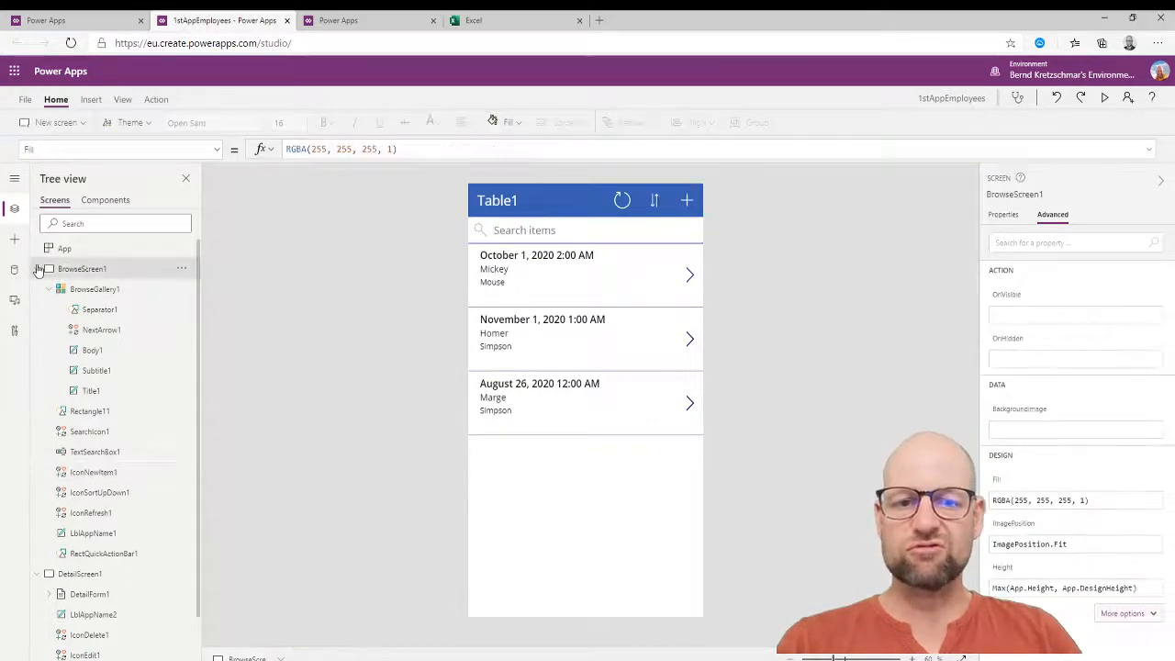
pyautogui.click(39, 269)
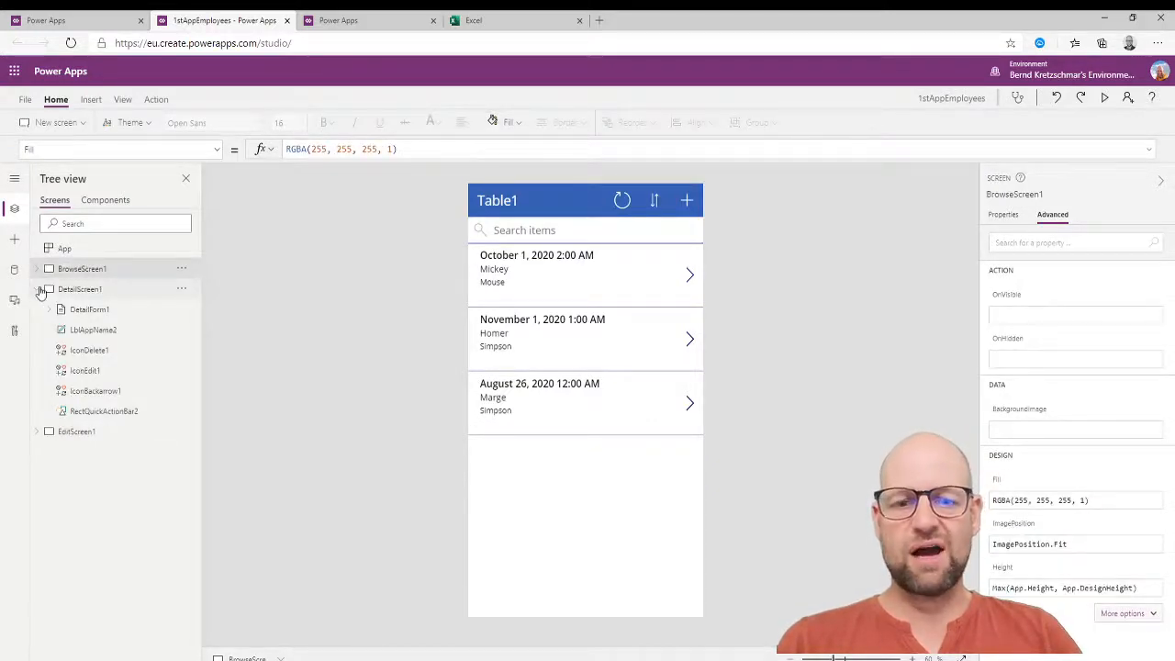
pyautogui.click(39, 289)
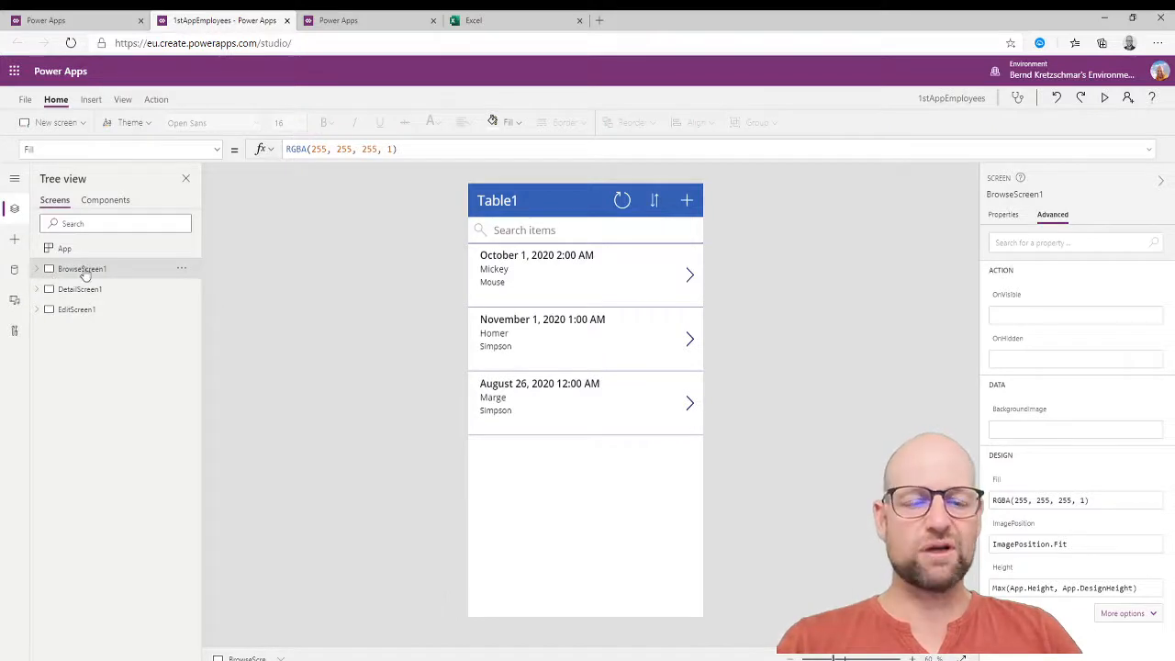
pyautogui.click(576, 266)
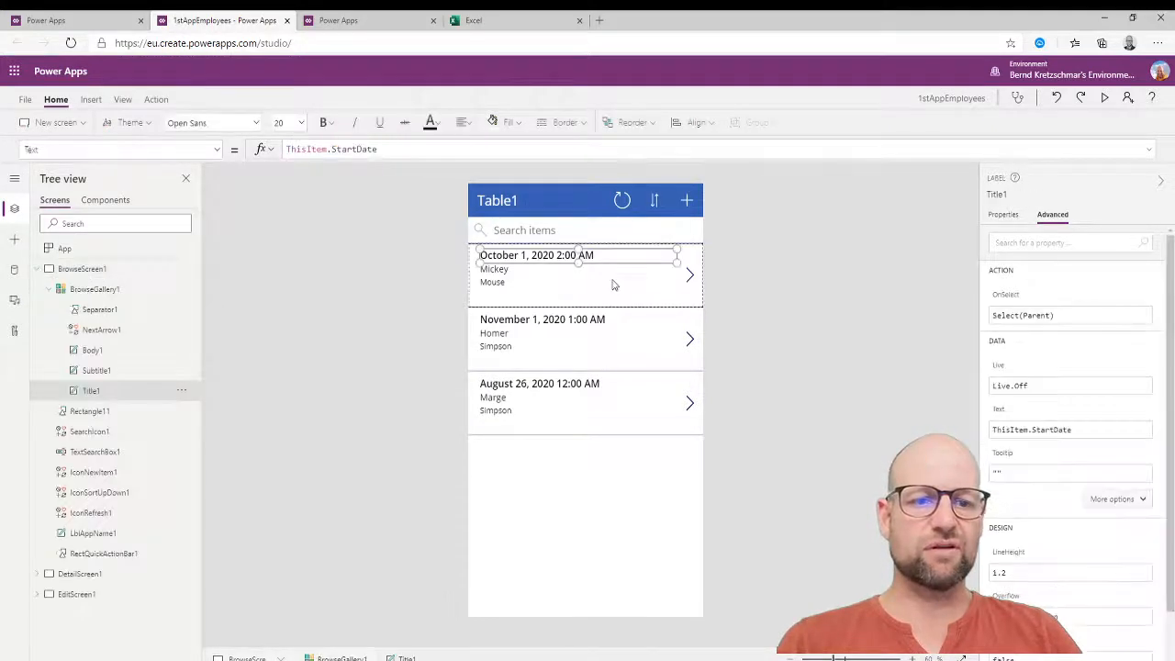
pyautogui.click(611, 282)
pyautogui.click(696, 302)
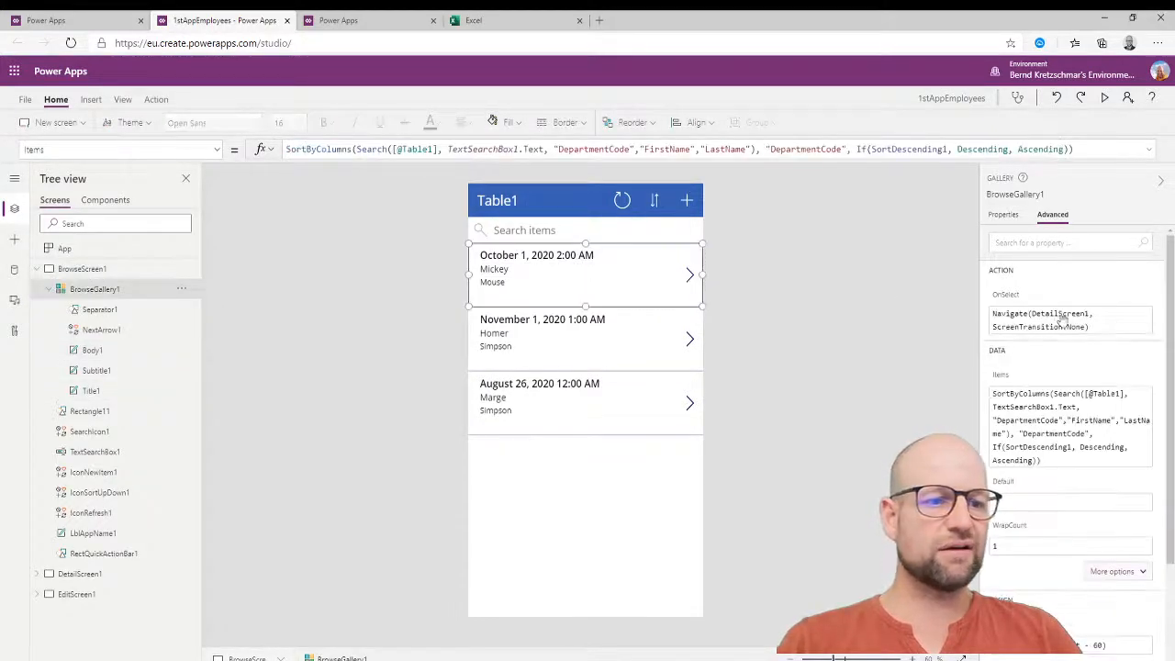